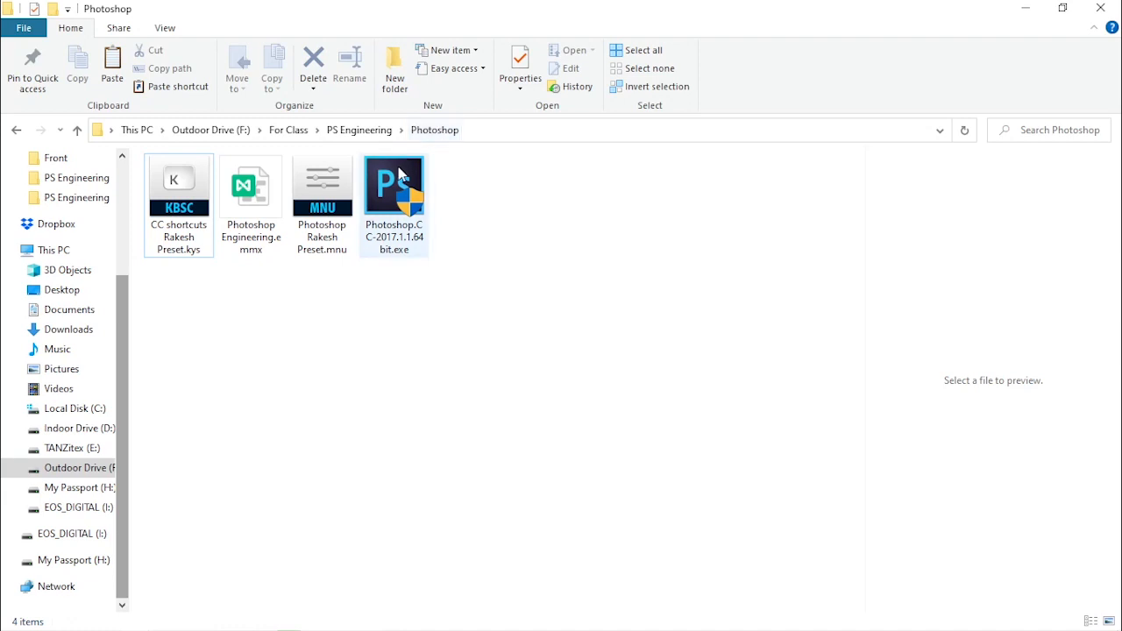
{"action": "mouse_move", "coordinate": [412, 207]}
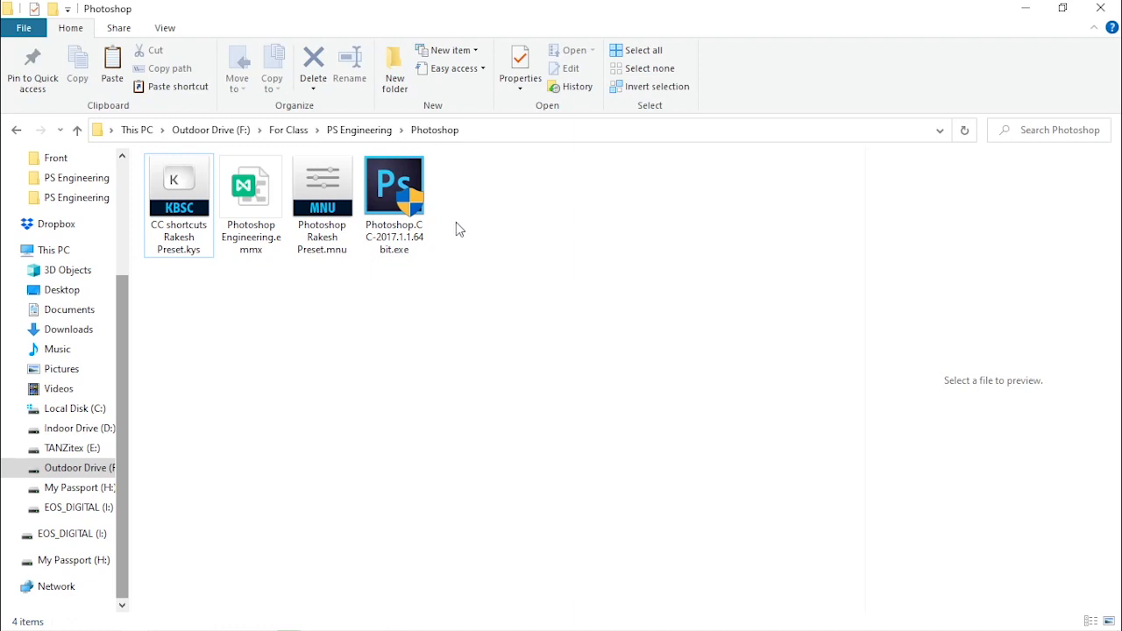
{"action": "left_click", "coordinate": [337, 213]}
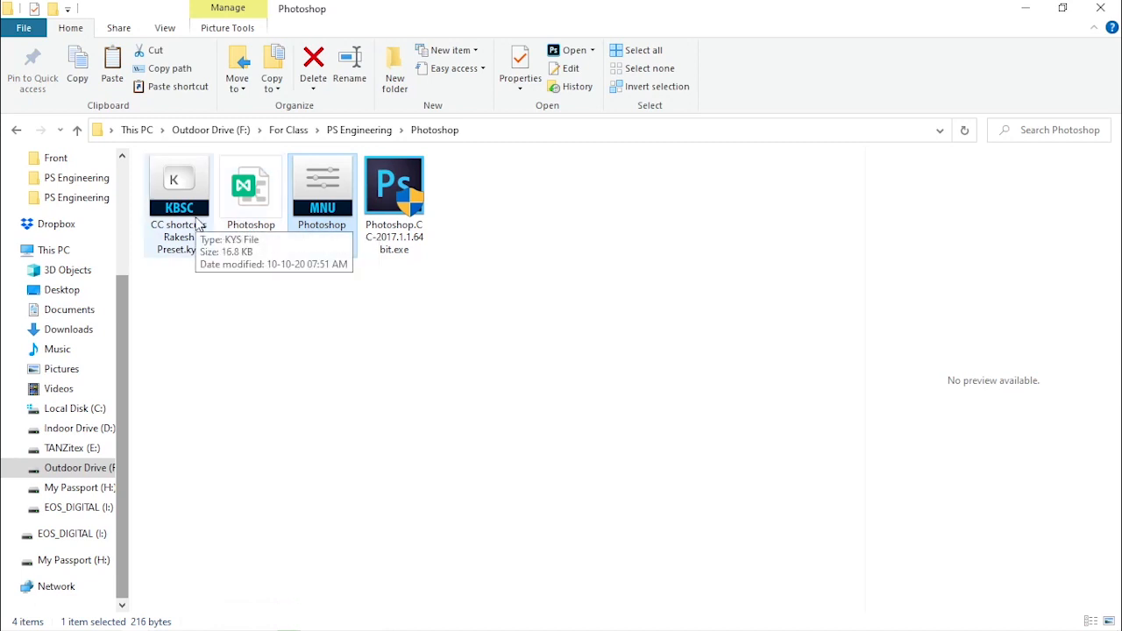
{"action": "left_click", "coordinate": [199, 225]}
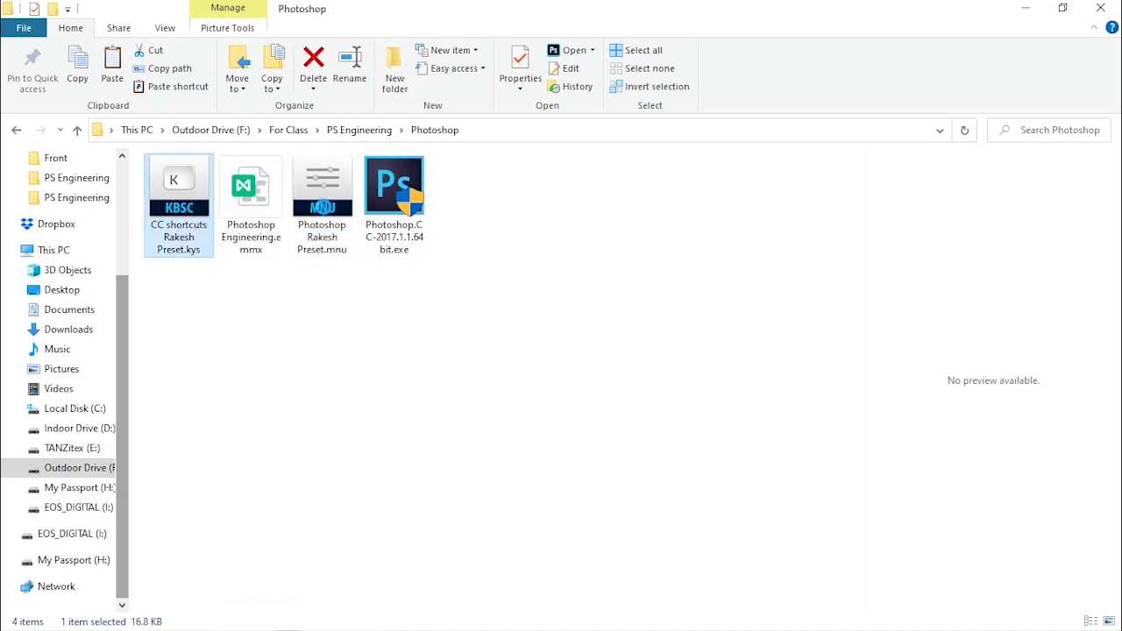
{"action": "left_click", "coordinate": [333, 212]}
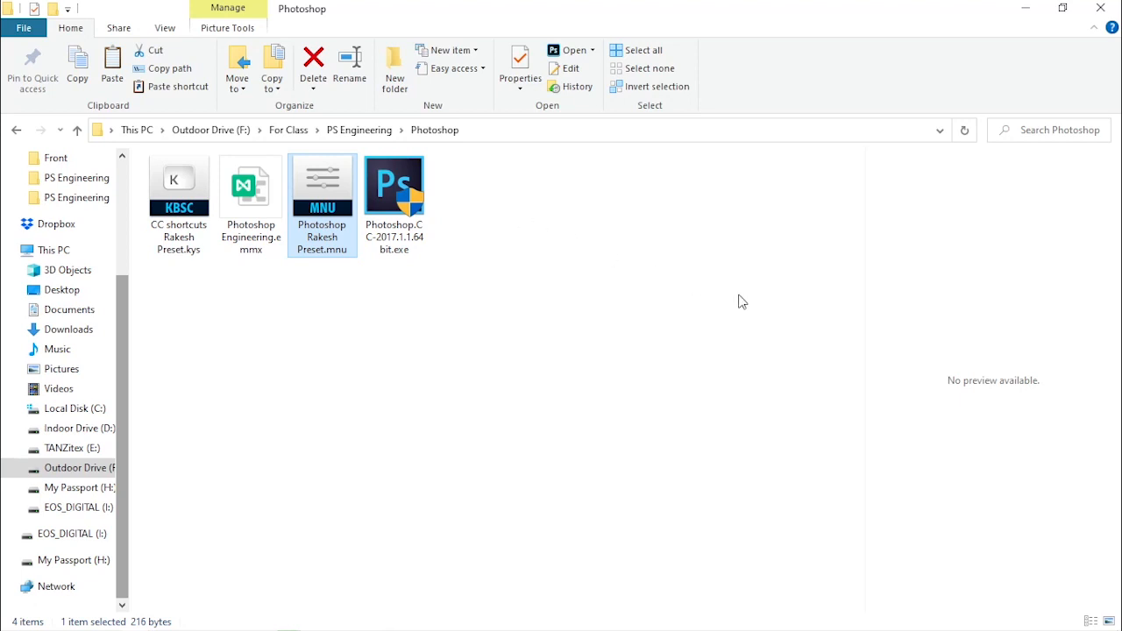
- Open the Network & Internet settings and bring up the list of network adapters from the Ethernet page
{"action": "mouse_move", "coordinate": [1092, 624]}
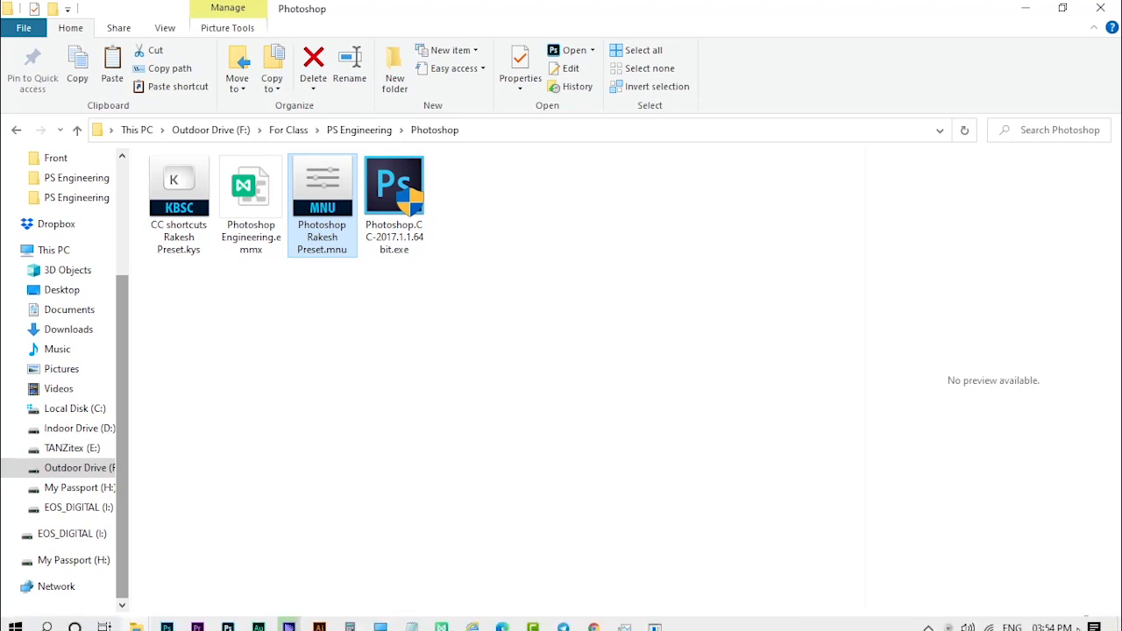
{"action": "right_click", "coordinate": [988, 621]}
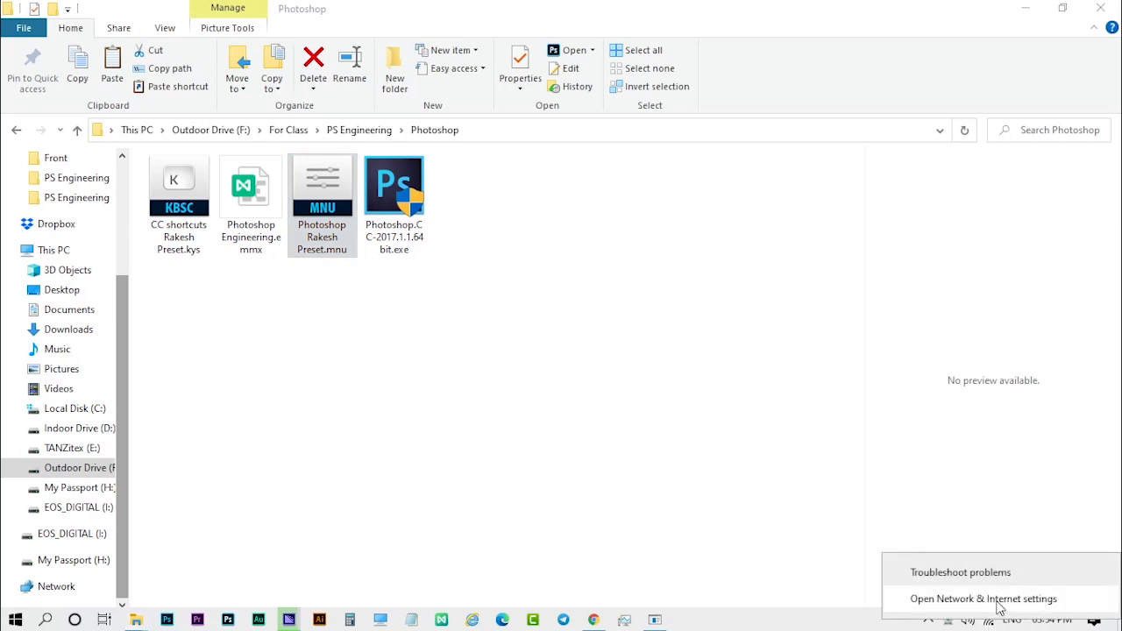
{"action": "left_click", "coordinate": [998, 603]}
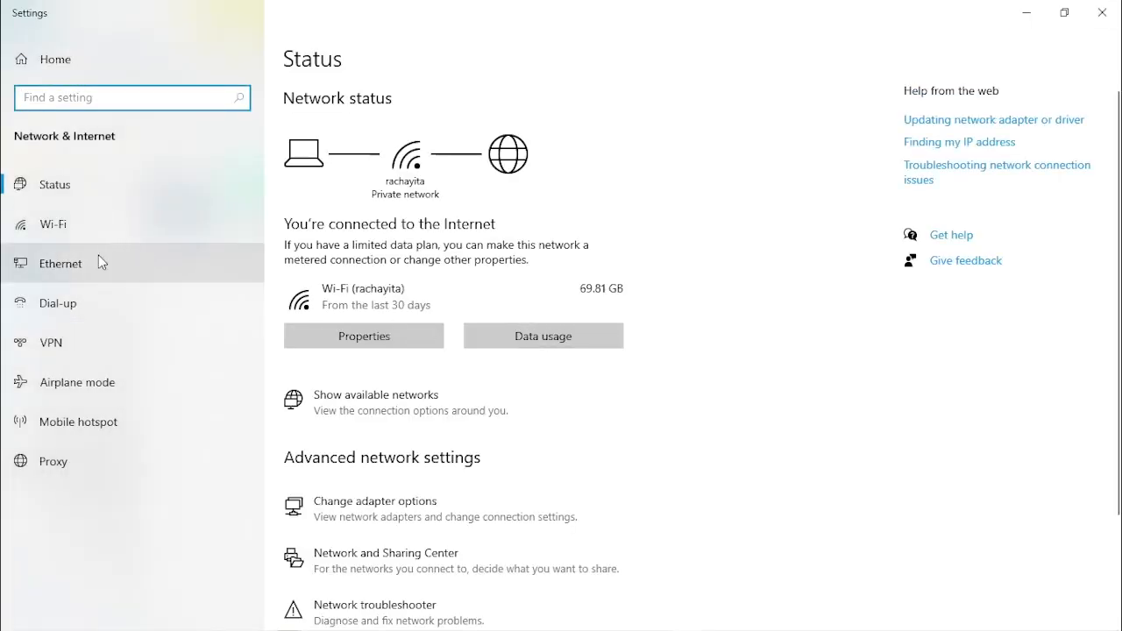
{"action": "left_click", "coordinate": [94, 258]}
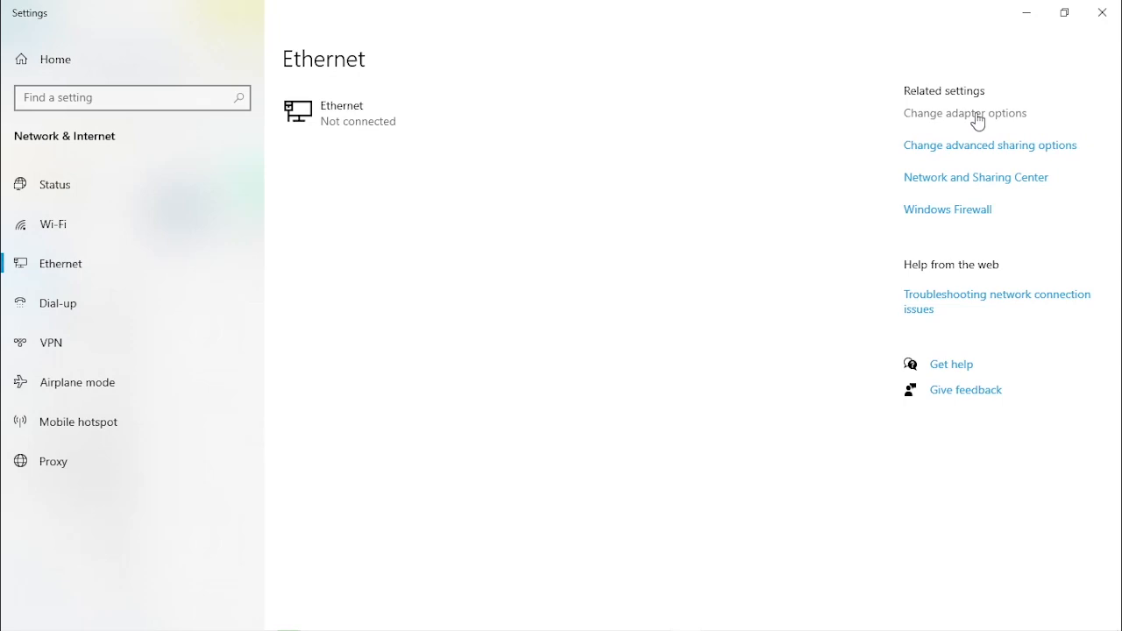
{"action": "left_click", "coordinate": [977, 121]}
- Disable both the Wi-Fi and the Ethernet network adapters
{"action": "left_click", "coordinate": [230, 201]}
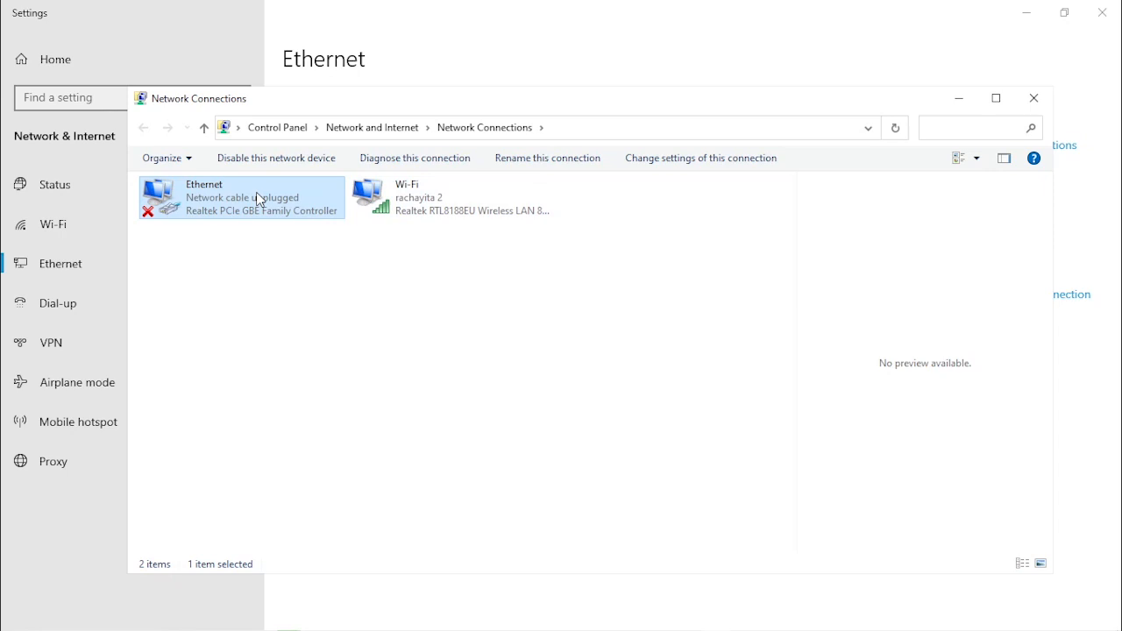
{"action": "left_click", "coordinate": [419, 203]}
{"action": "right_click", "coordinate": [419, 204]}
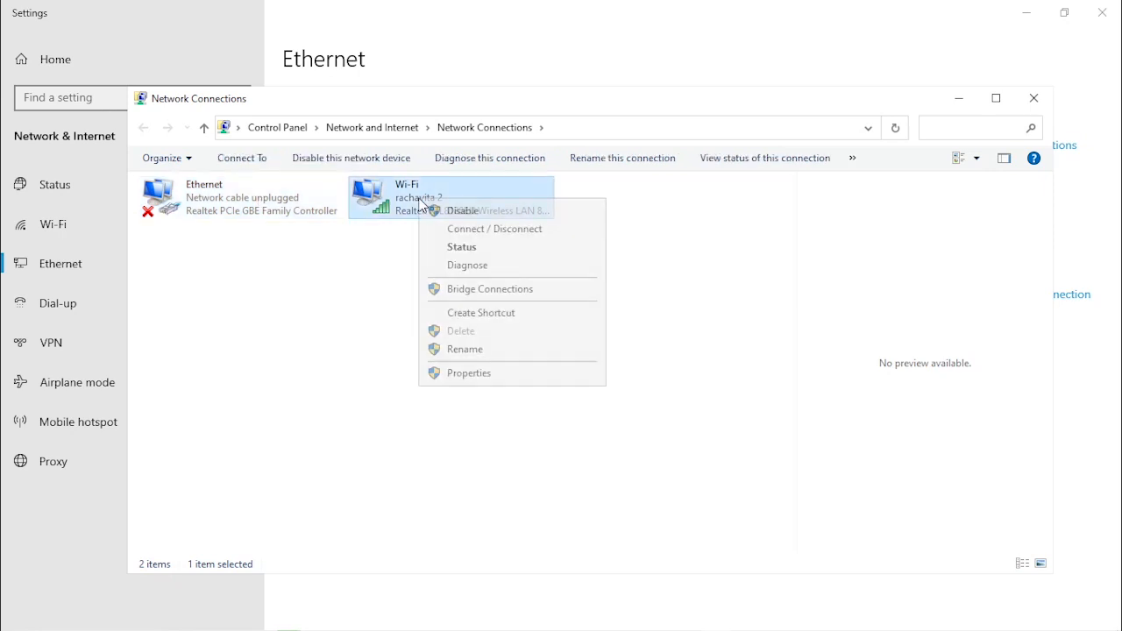
{"action": "left_click", "coordinate": [476, 216]}
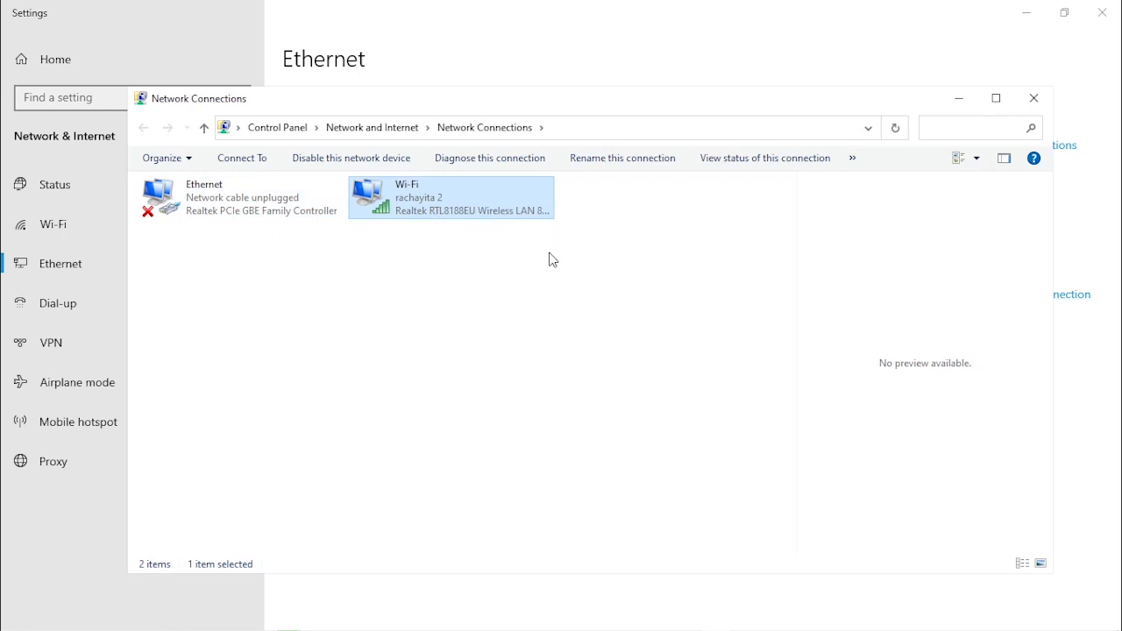
{"action": "left_click", "coordinate": [251, 219]}
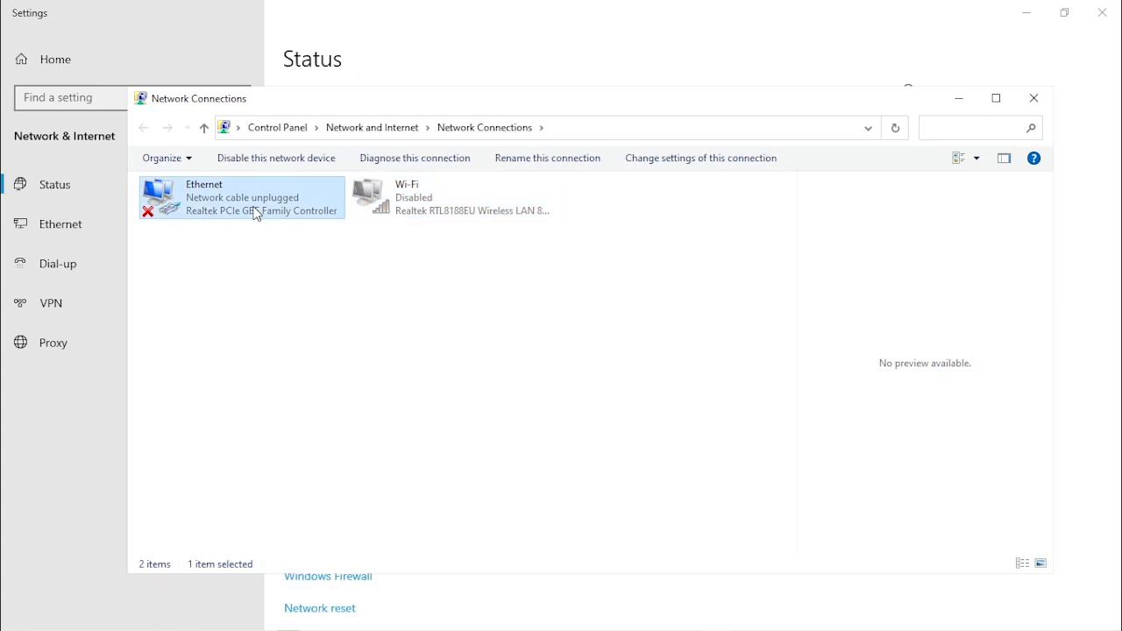
{"action": "right_click", "coordinate": [253, 210]}
{"action": "left_click", "coordinate": [298, 219]}
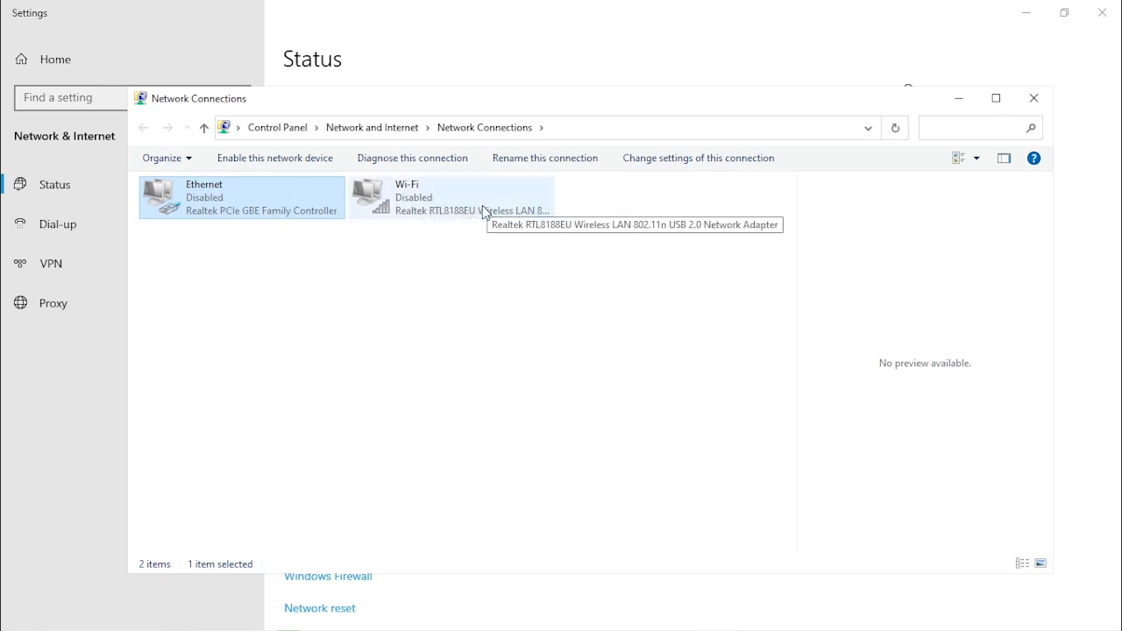
- Examine the alternative route to the network adapter list through Control Panel's Network and Internet category and the Network and Sharing Center
{"action": "left_click", "coordinate": [300, 130]}
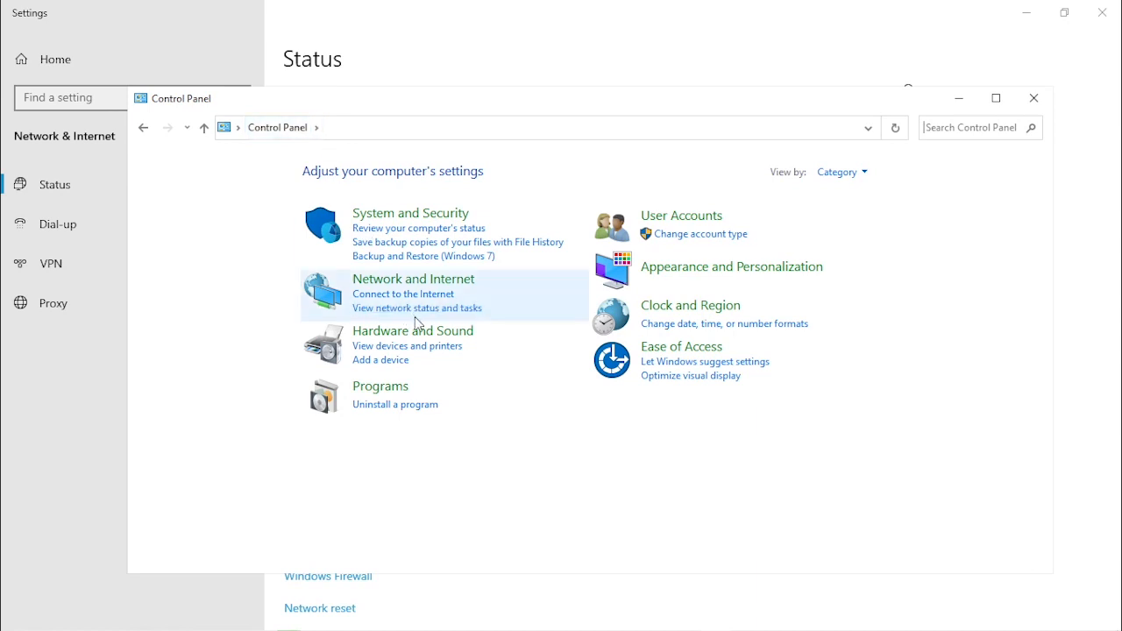
{"action": "left_click", "coordinate": [449, 287]}
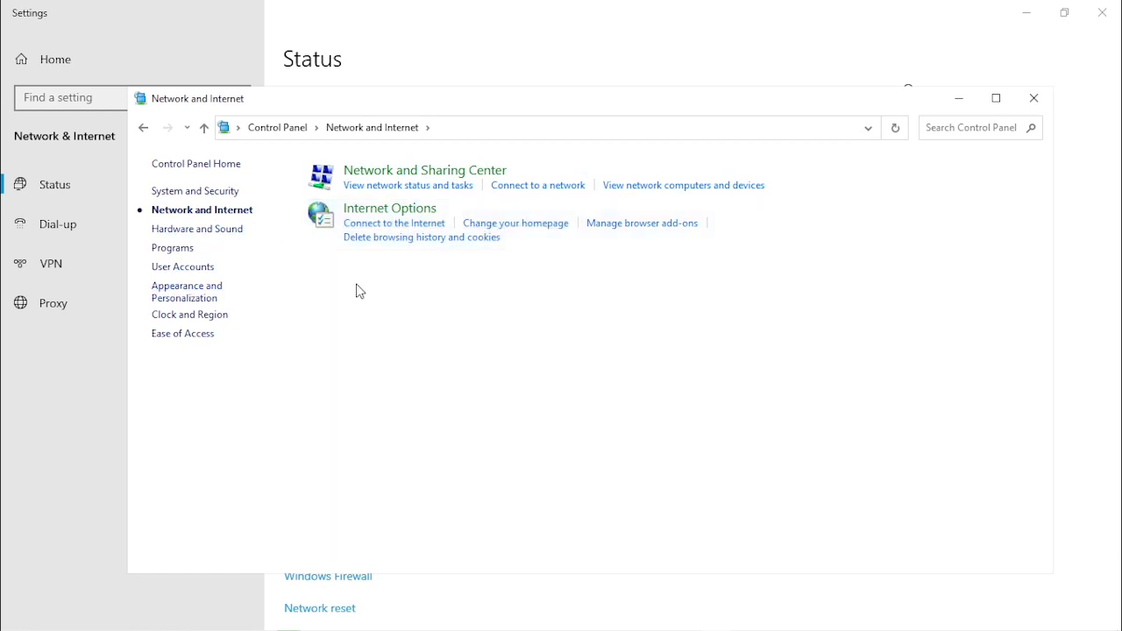
{"action": "left_click", "coordinate": [419, 217]}
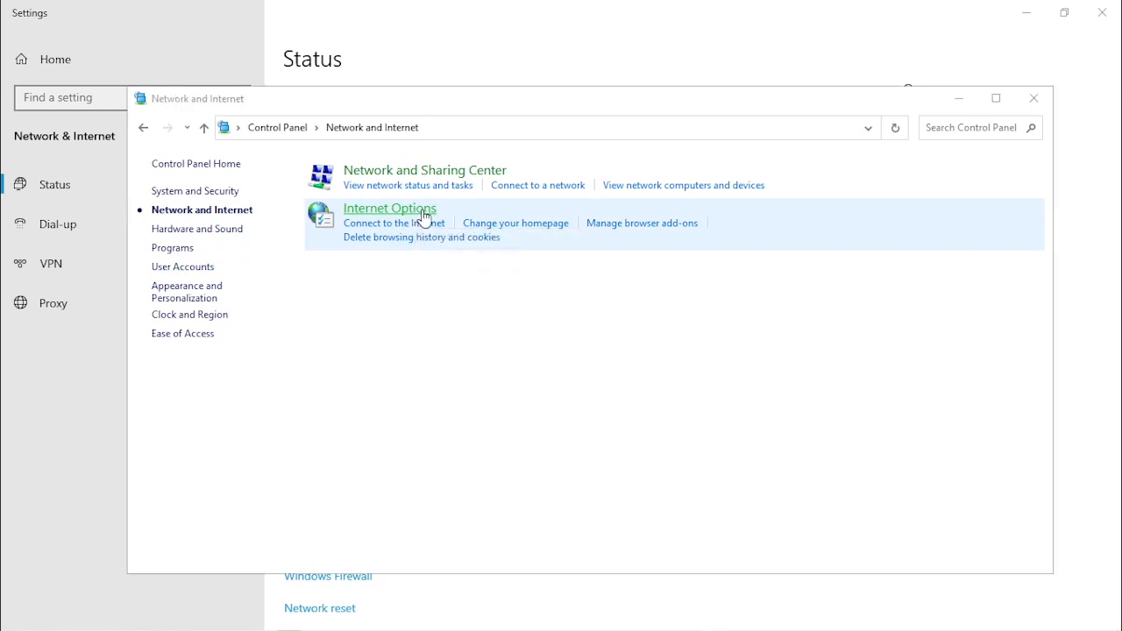
{"action": "left_click", "coordinate": [346, 533]}
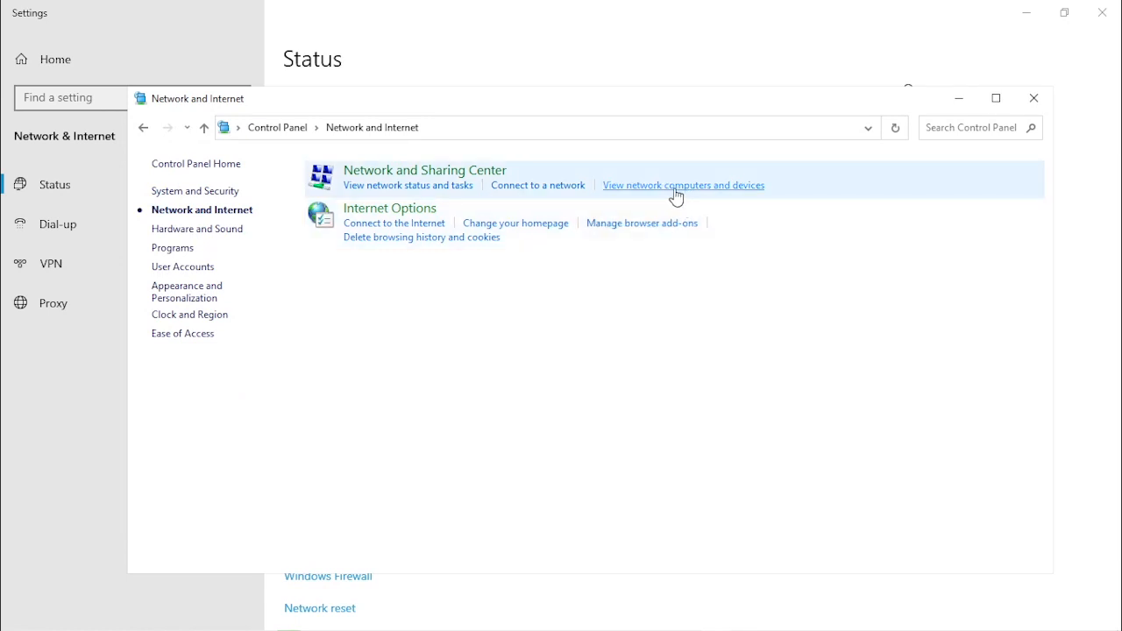
{"action": "left_click", "coordinate": [413, 173]}
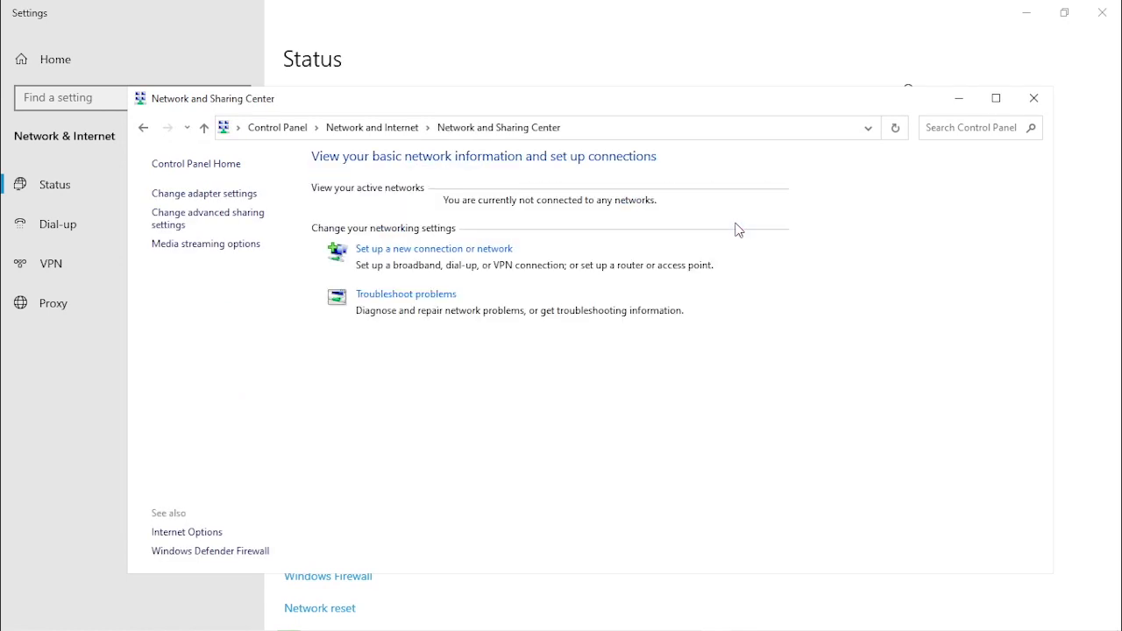
{"action": "left_click", "coordinate": [206, 194]}
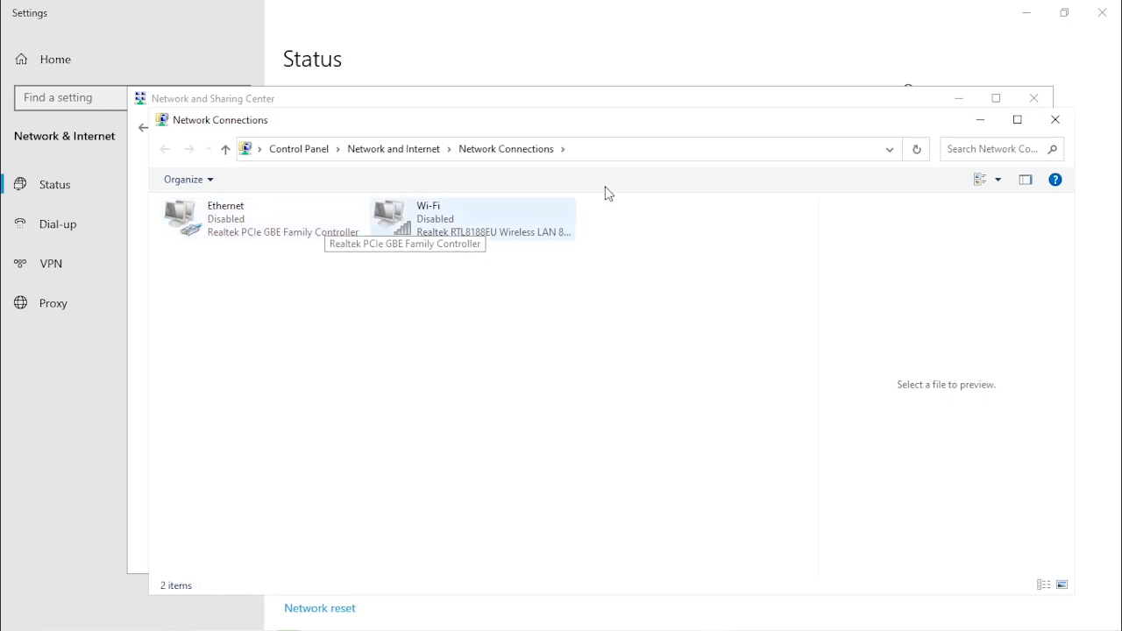
- Close the Network Connections, Network and Sharing Center and Settings windows
{"action": "left_click", "coordinate": [1056, 121]}
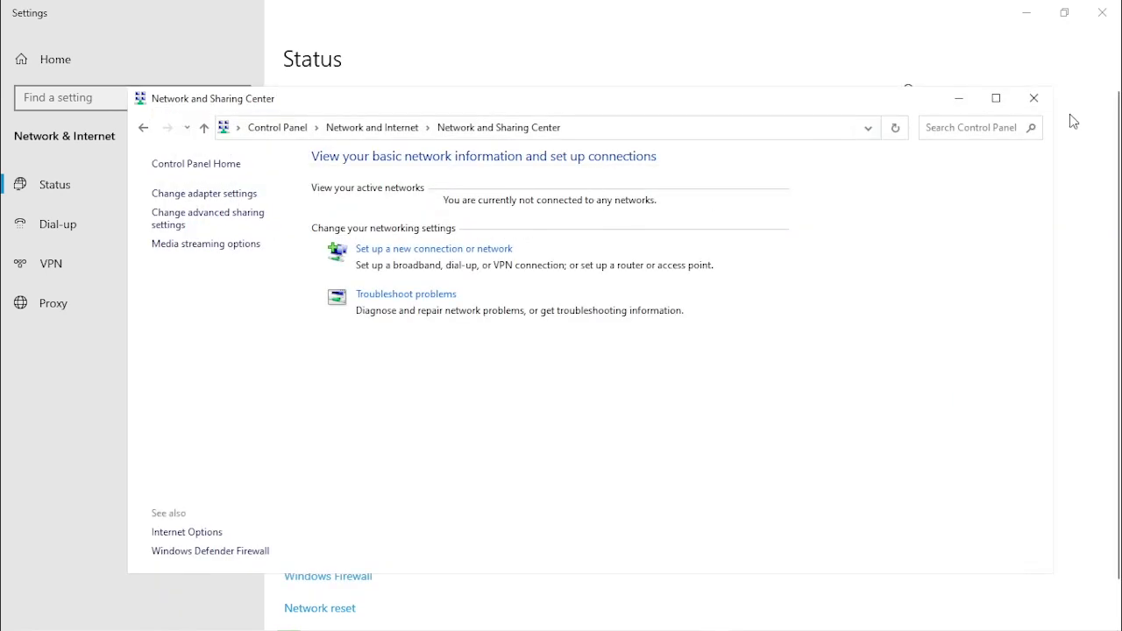
{"action": "left_click", "coordinate": [1035, 98]}
{"action": "left_click", "coordinate": [1105, 14]}
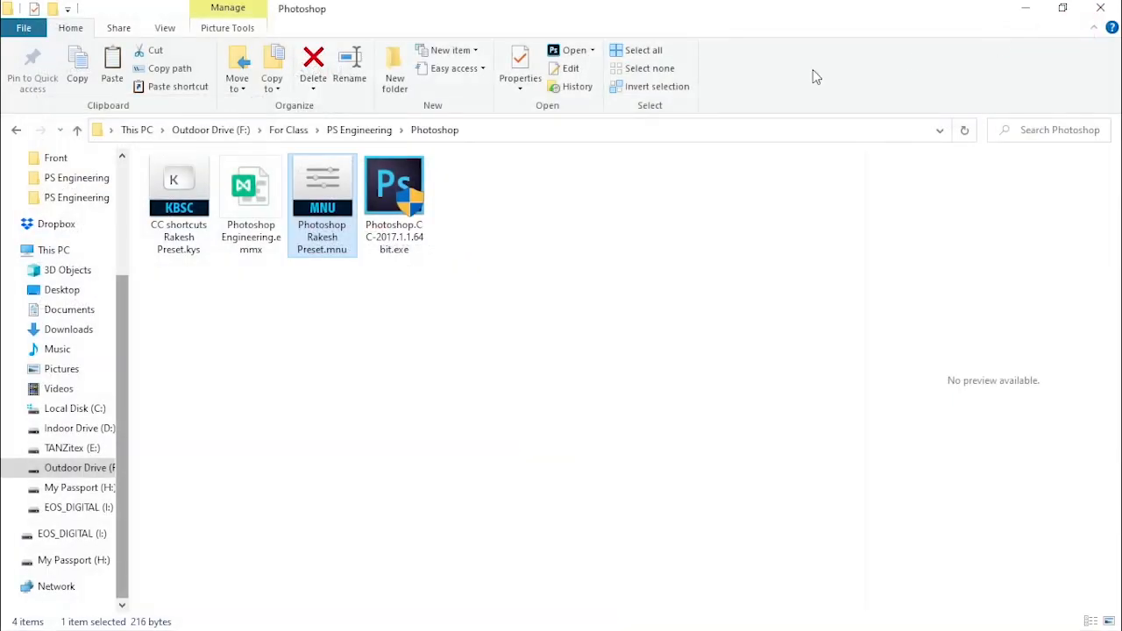
- Run the Photoshop CC 2017.1.1 64-bit installer from the Photoshop folder and continue past the welcome page
{"action": "left_click", "coordinate": [542, 209]}
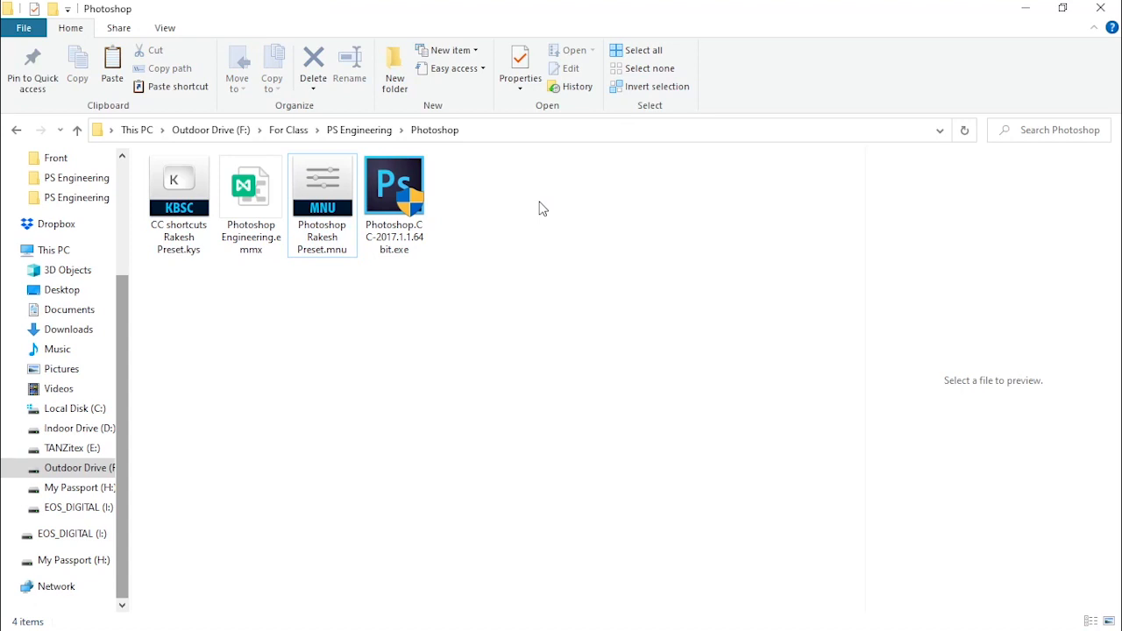
{"action": "left_click", "coordinate": [399, 202]}
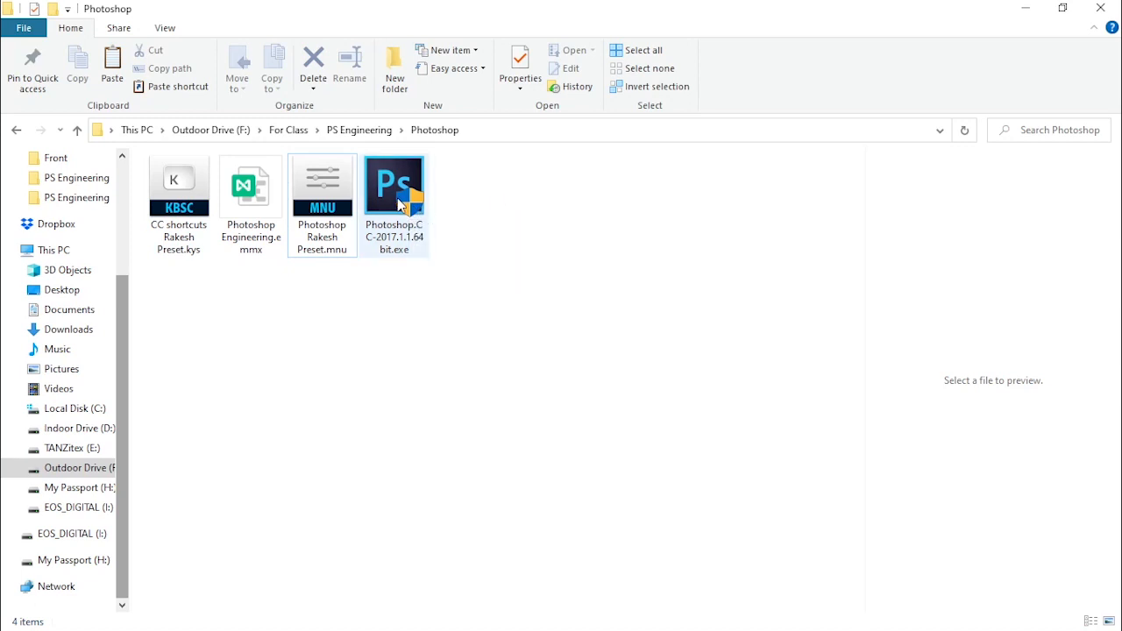
{"action": "double_click", "coordinate": [399, 201]}
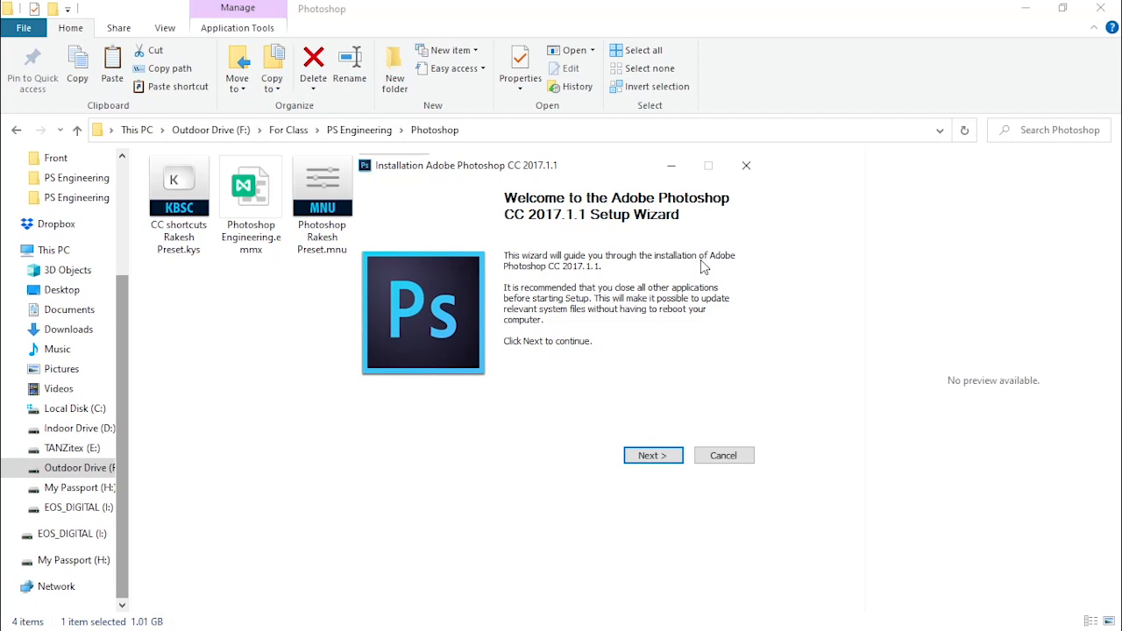
{"action": "left_click", "coordinate": [648, 459]}
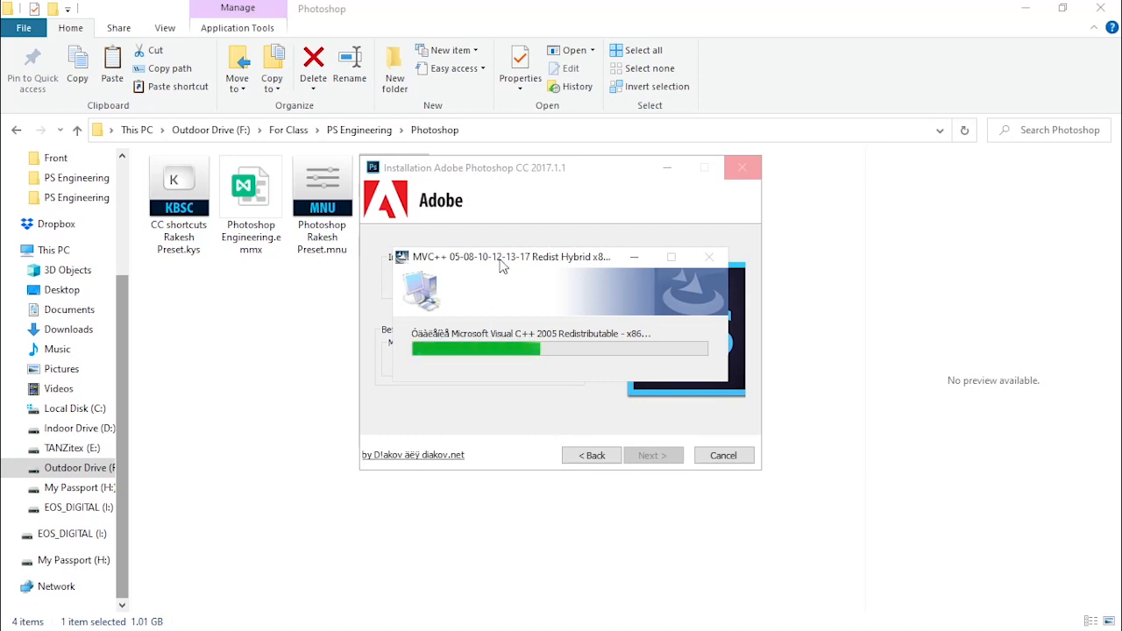
- Let the Microsoft Visual C++ redistributable setup finish, bring the Photoshop installer back to the front, and acknowledge the completion message
{"action": "left_click_drag", "start_coordinate": [499, 259], "coordinate": [496, 353]}
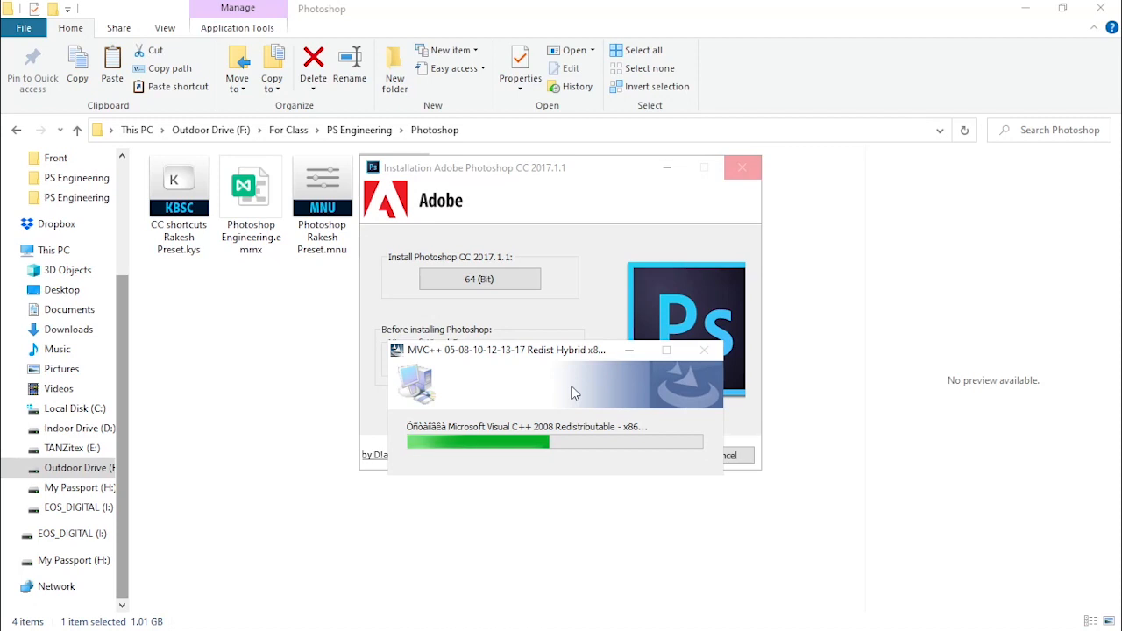
{"action": "left_click_drag", "start_coordinate": [562, 354], "coordinate": [523, 333]}
{"action": "mouse_move", "coordinate": [136, 619]}
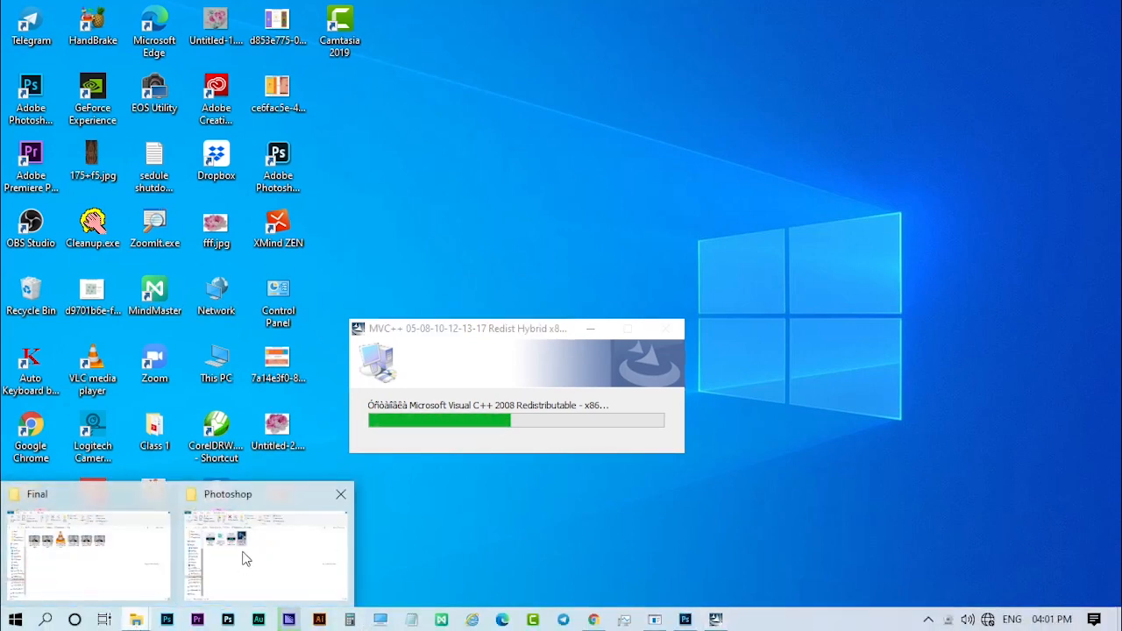
{"action": "left_click", "coordinate": [242, 556]}
{"action": "left_click", "coordinate": [686, 621]}
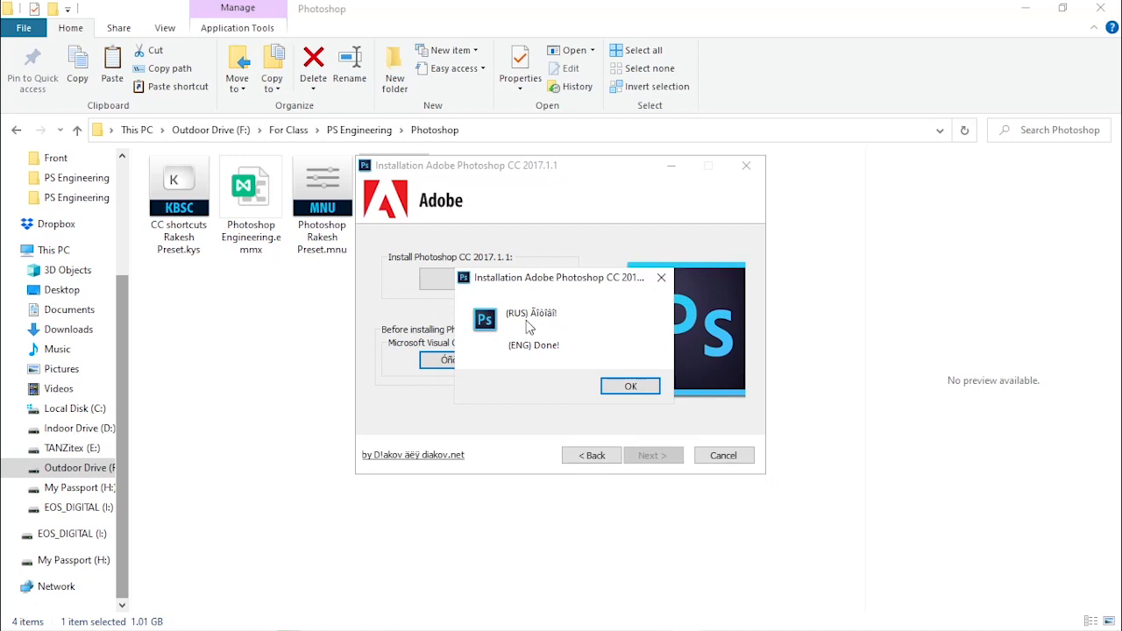
{"action": "left_click_drag", "start_coordinate": [541, 291], "coordinate": [657, 298]}
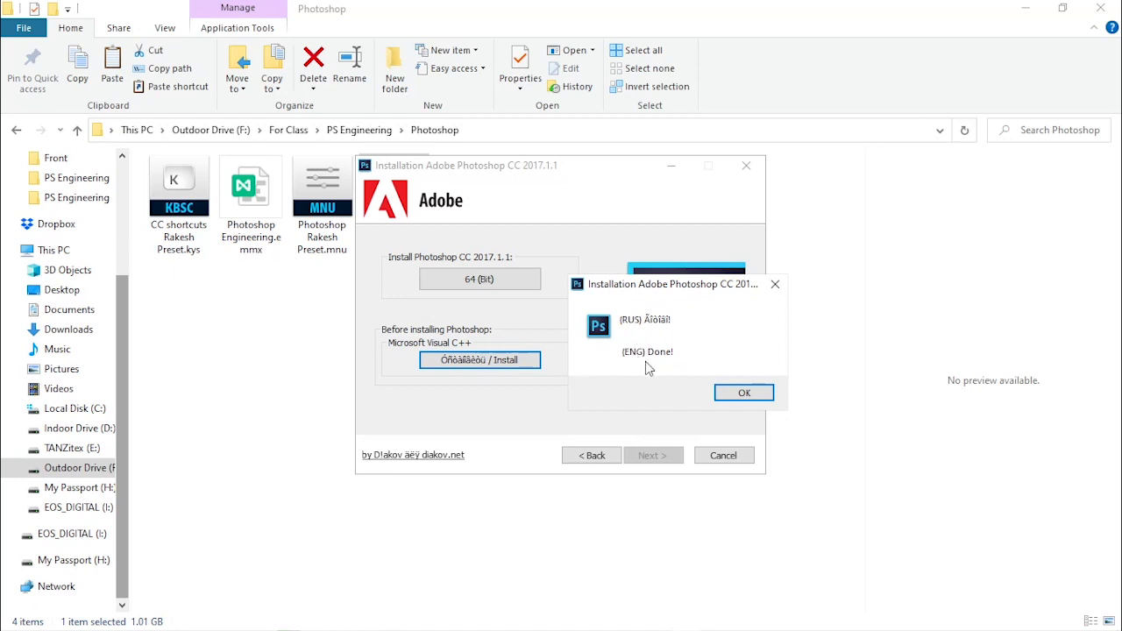
{"action": "left_click", "coordinate": [742, 393]}
- Install the 64-bit version of Photoshop CC 2017.1.1 into C:\Program Files\Adobe
{"action": "left_click", "coordinate": [491, 280]}
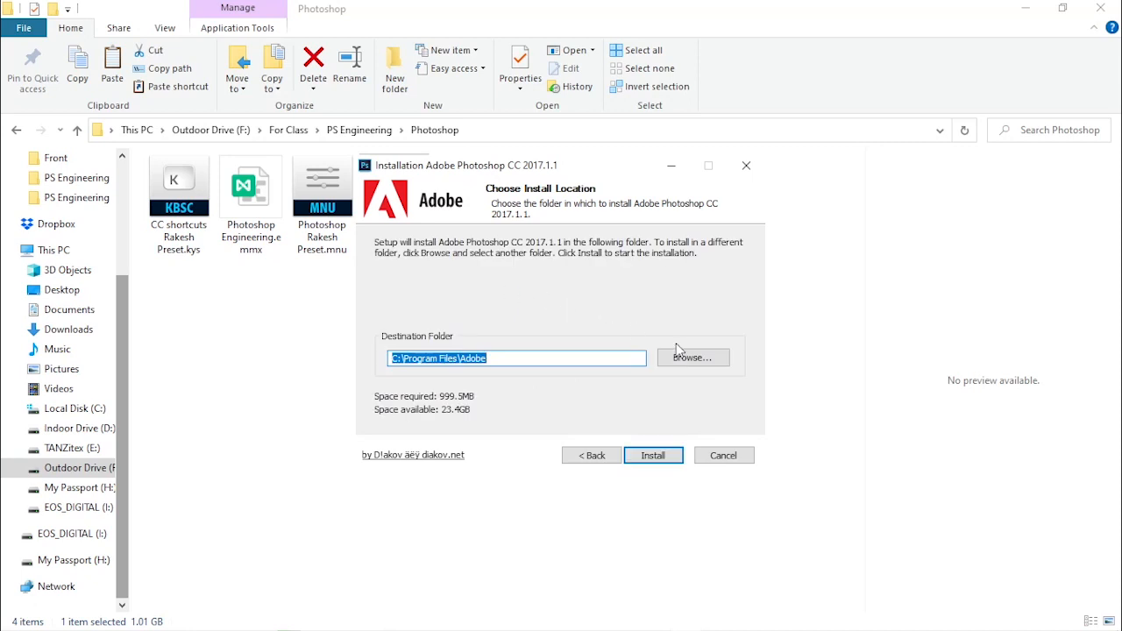
{"action": "left_click", "coordinate": [656, 456]}
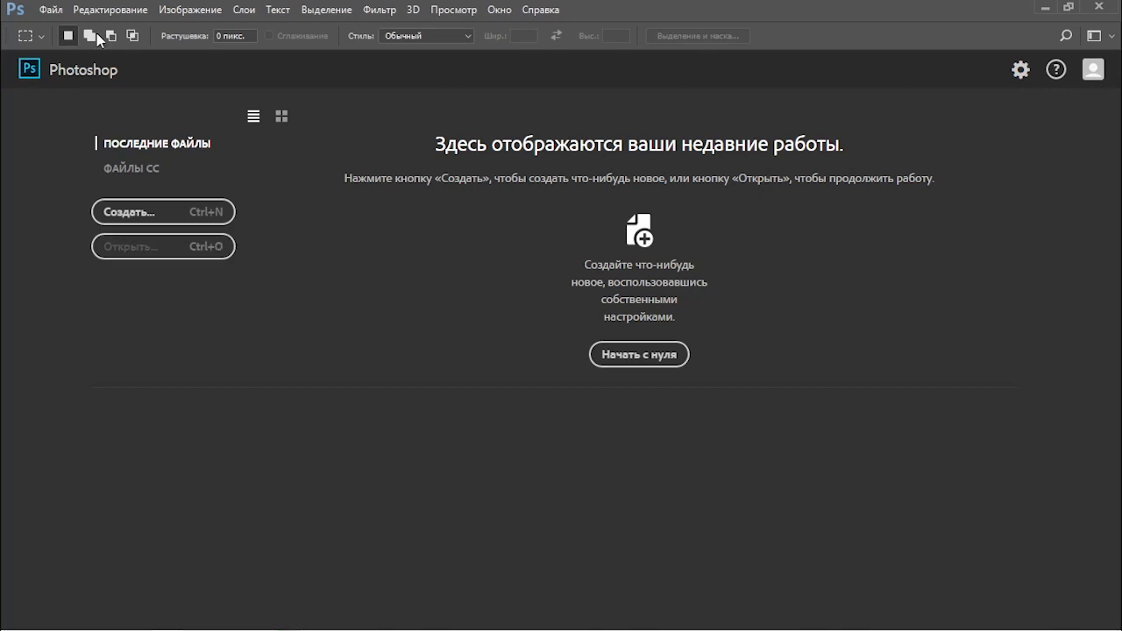
{"action": "left_click", "coordinate": [52, 10]}
{"action": "left_click", "coordinate": [55, 11]}
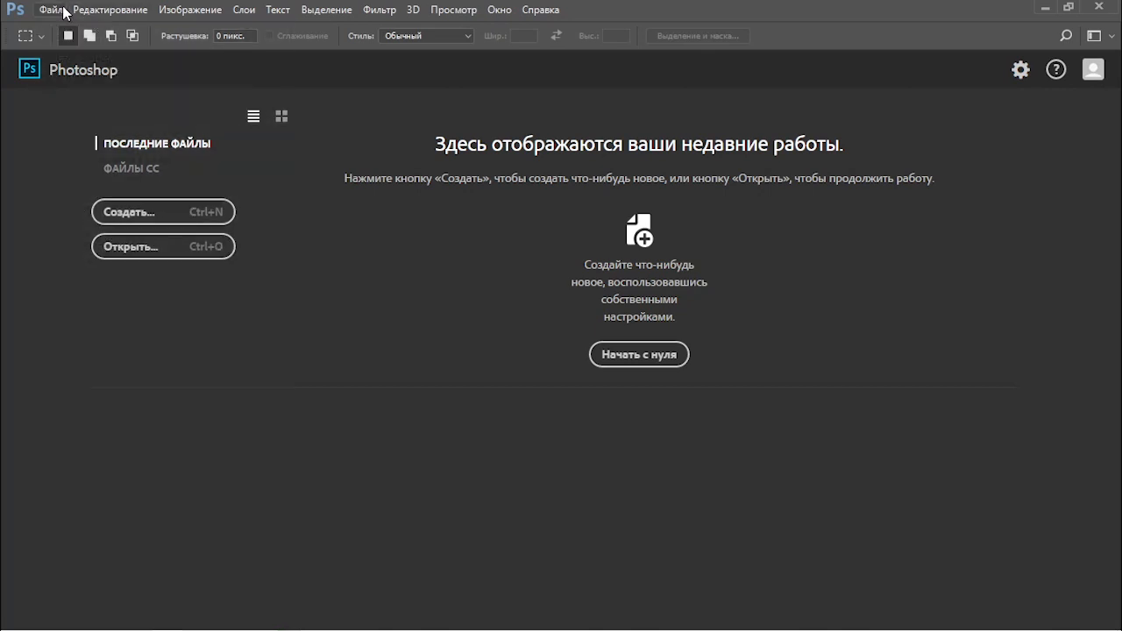
{"action": "left_click", "coordinate": [53, 11]}
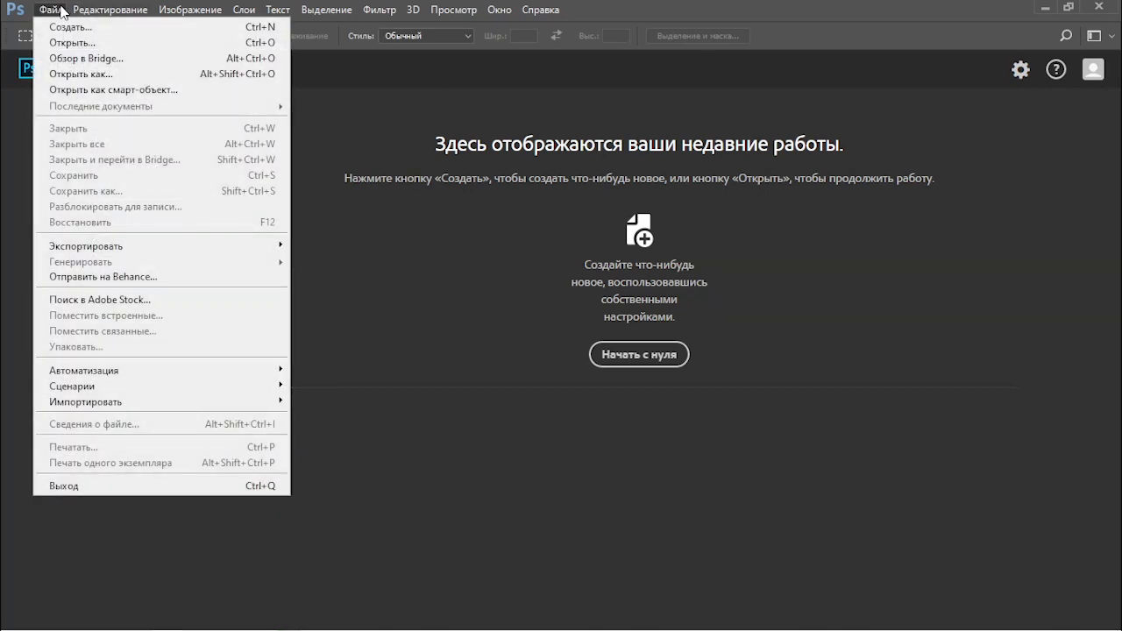
{"action": "mouse_move", "coordinate": [110, 9]}
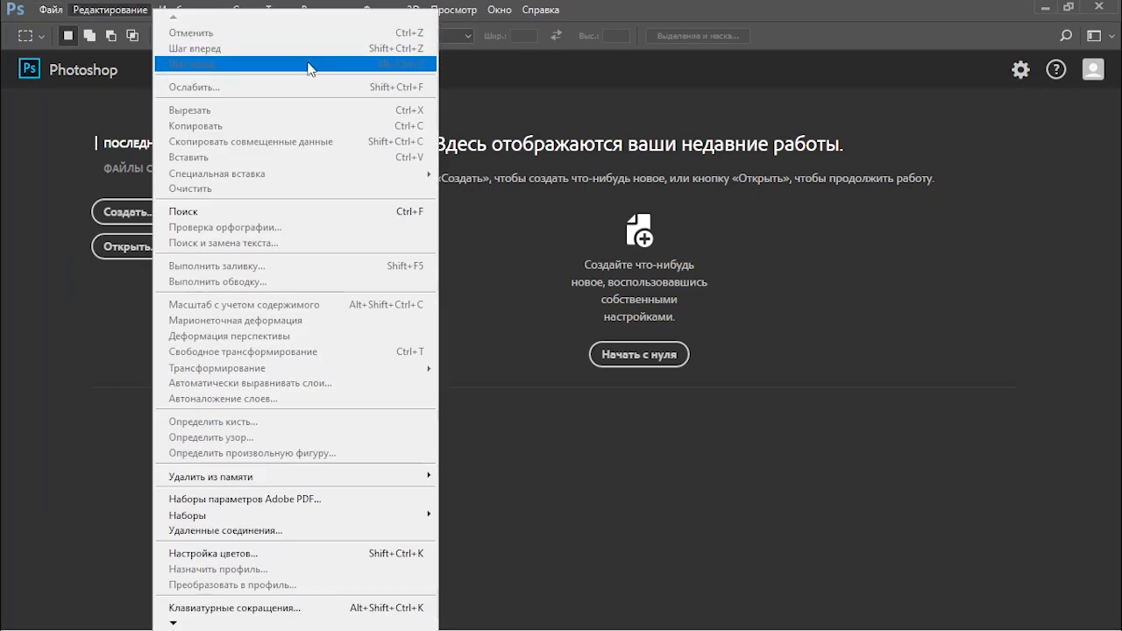
{"action": "left_click", "coordinate": [481, 94]}
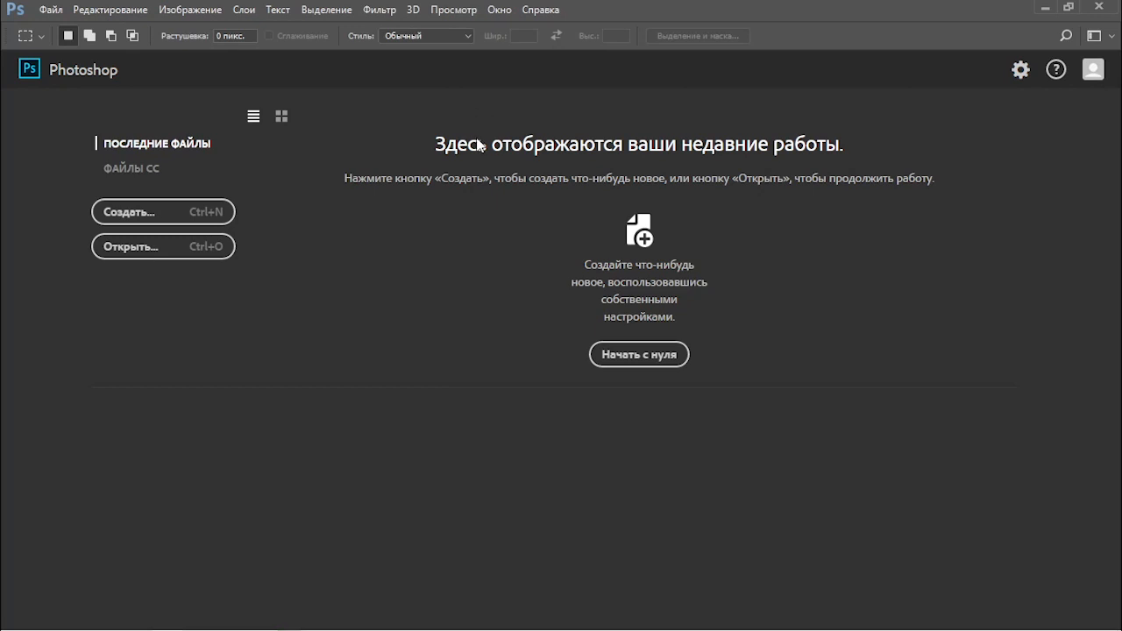
- Set the interface language to English (Английский) in the Interface preferences and apply the change
{"action": "key", "text": "ctrl+k"}
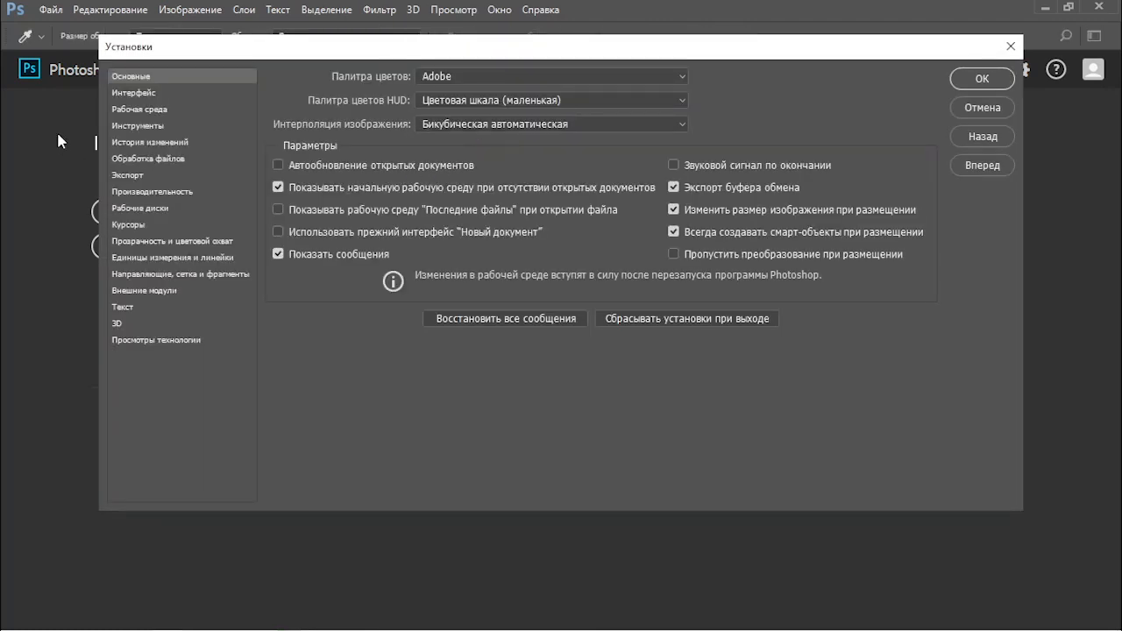
{"action": "left_click", "coordinate": [134, 95]}
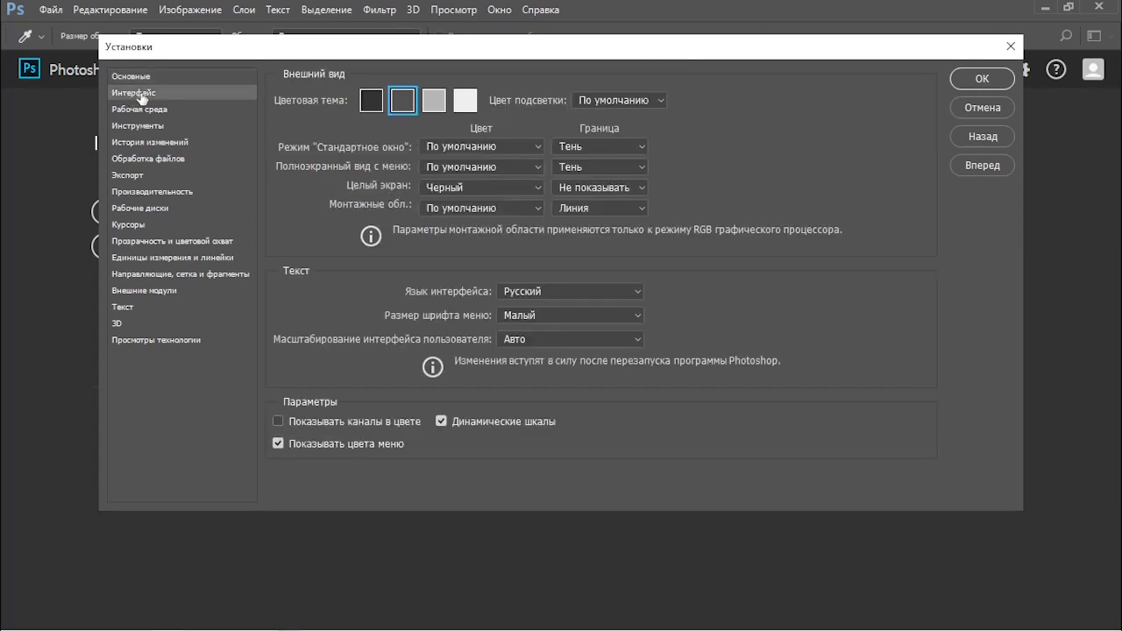
{"action": "left_click", "coordinate": [578, 293]}
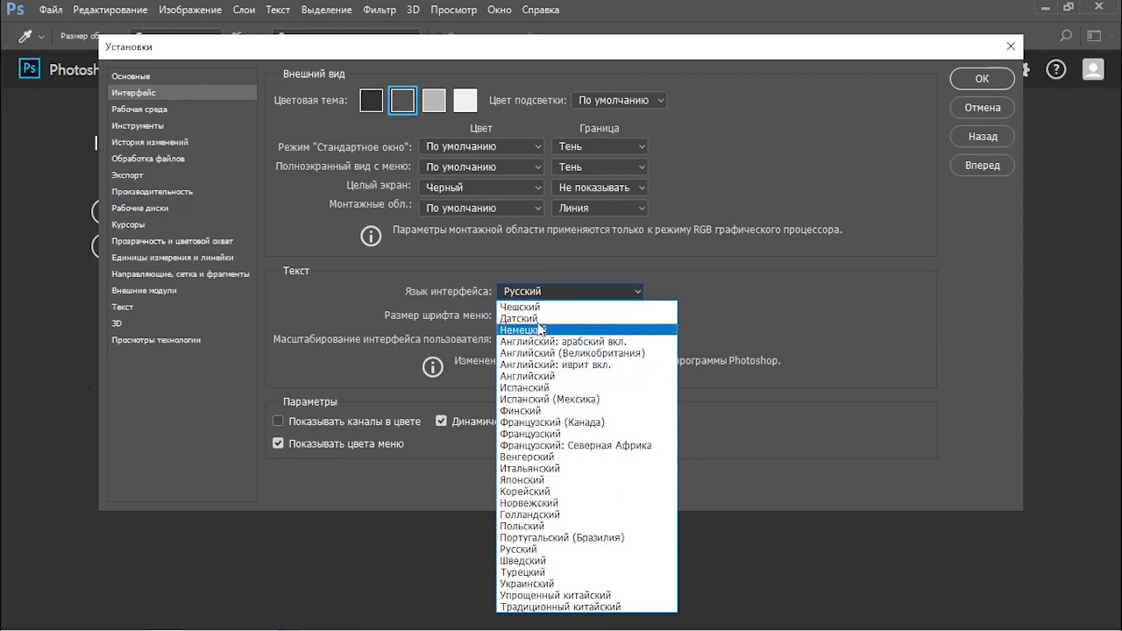
{"action": "left_click", "coordinate": [551, 377]}
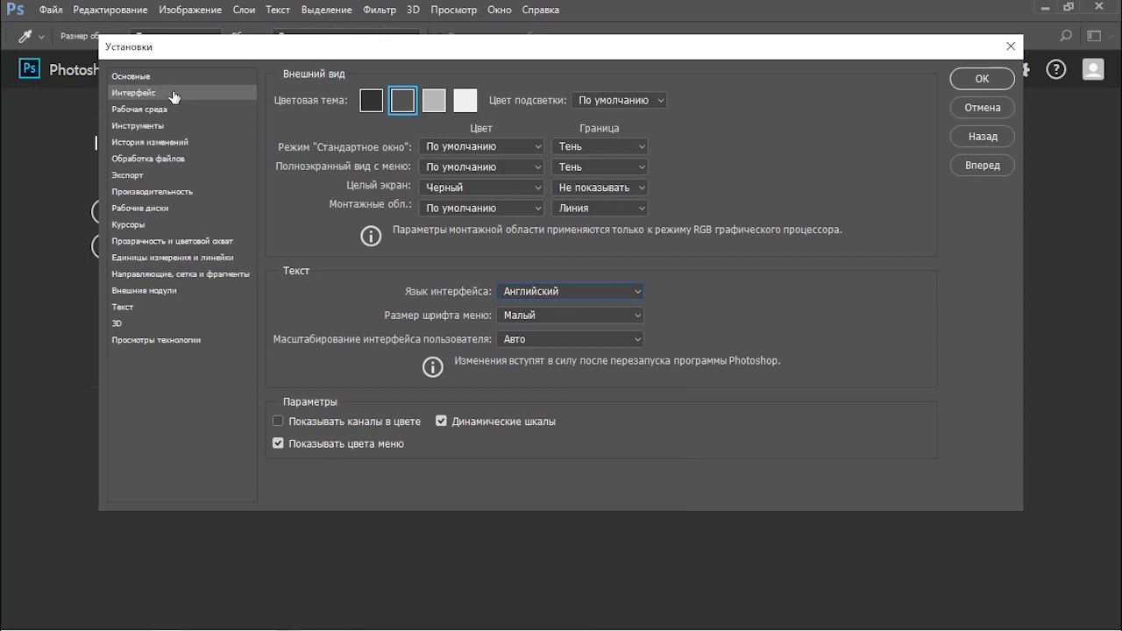
{"action": "left_click", "coordinate": [571, 292]}
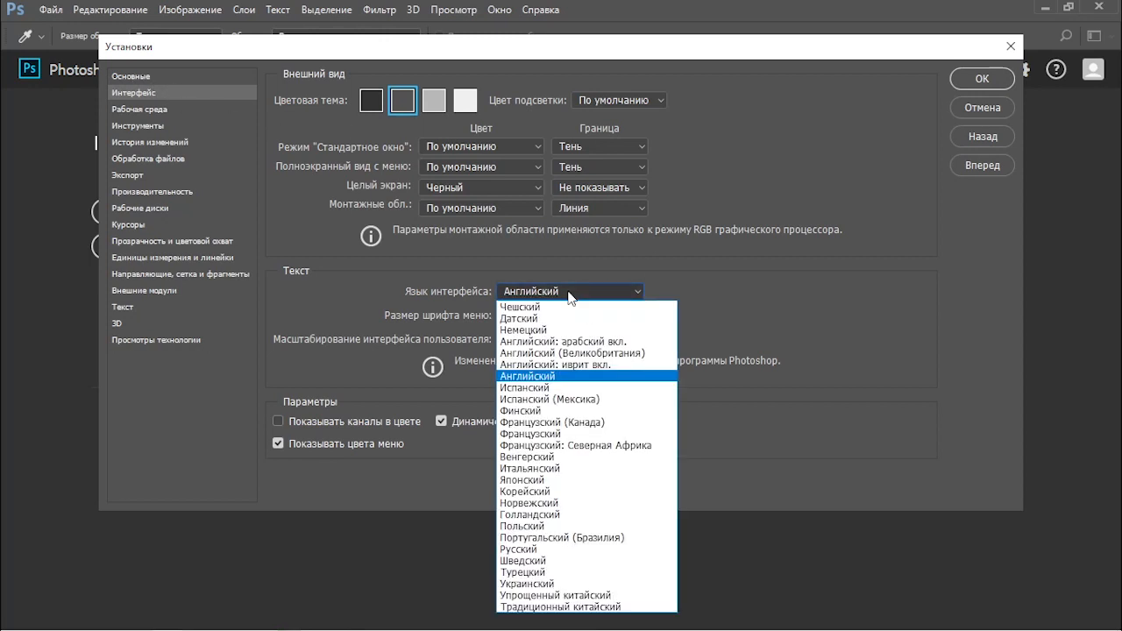
{"action": "left_click", "coordinate": [545, 376]}
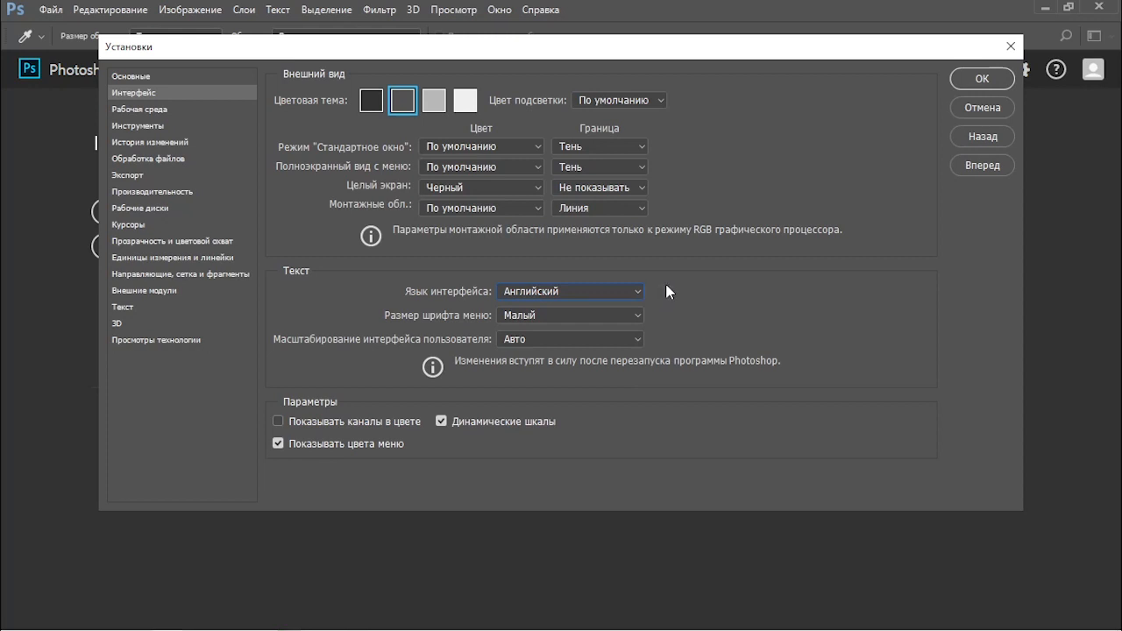
{"action": "left_click", "coordinate": [605, 291]}
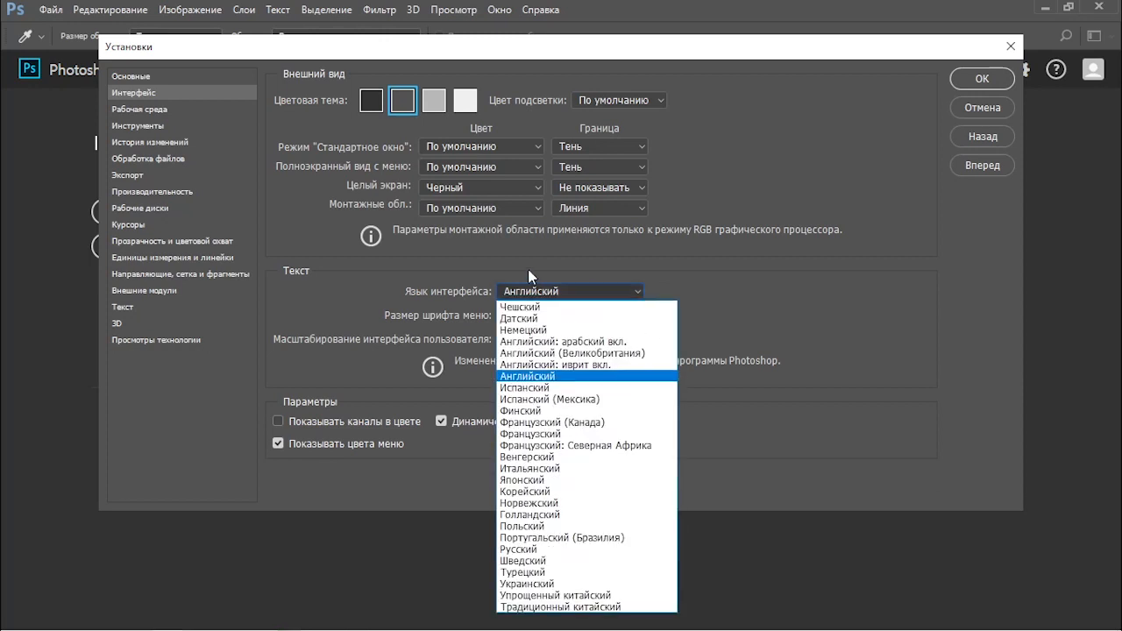
{"action": "left_click", "coordinate": [532, 377]}
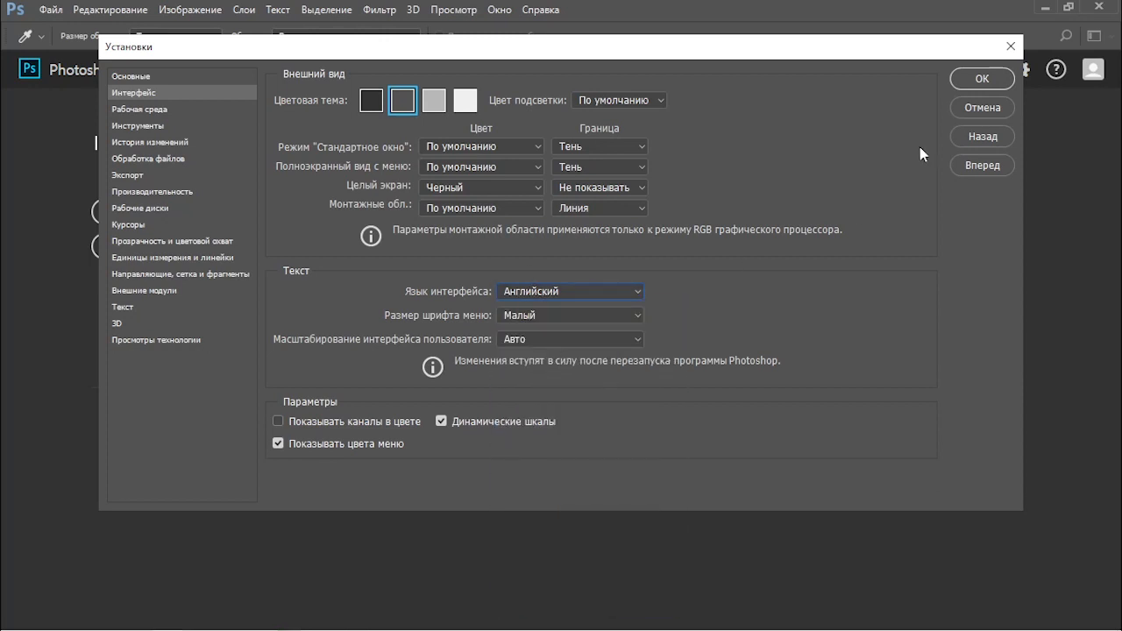
{"action": "key", "text": "Return"}
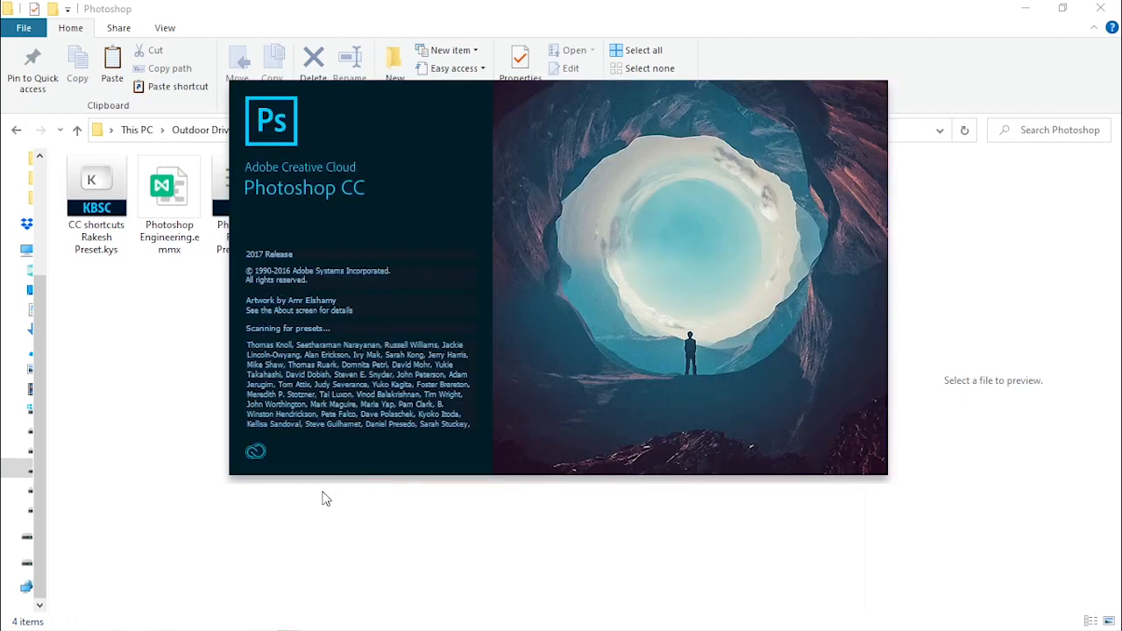
- Restart Photoshop CC 2017 so that the new interface language is used
{"action": "mouse_move", "coordinate": [168, 620]}
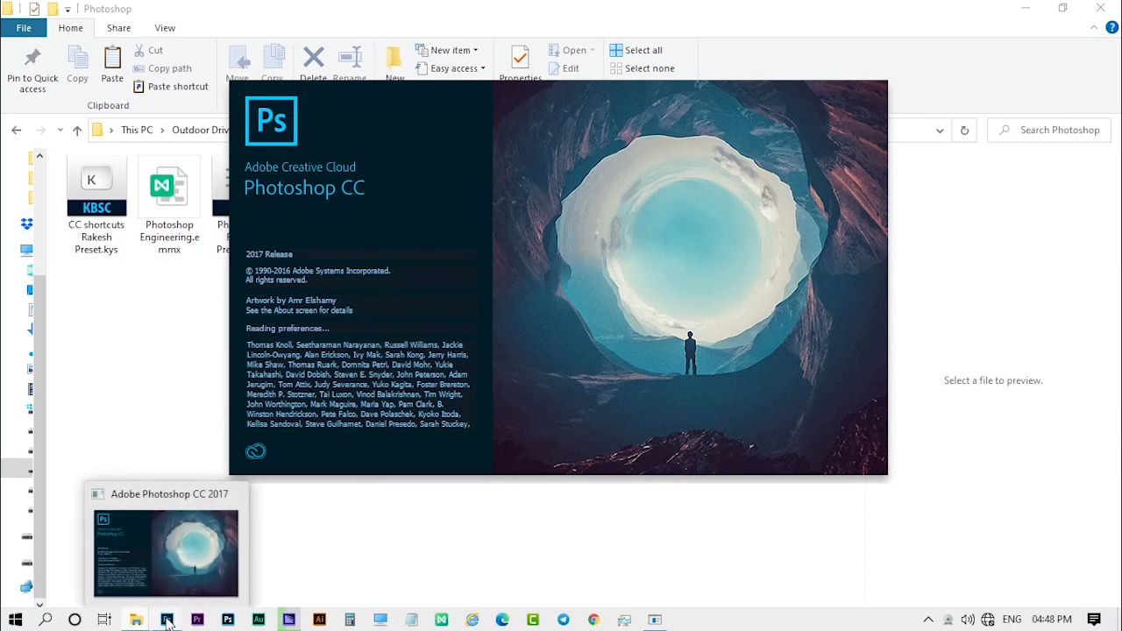
{"action": "left_click", "coordinate": [168, 620]}
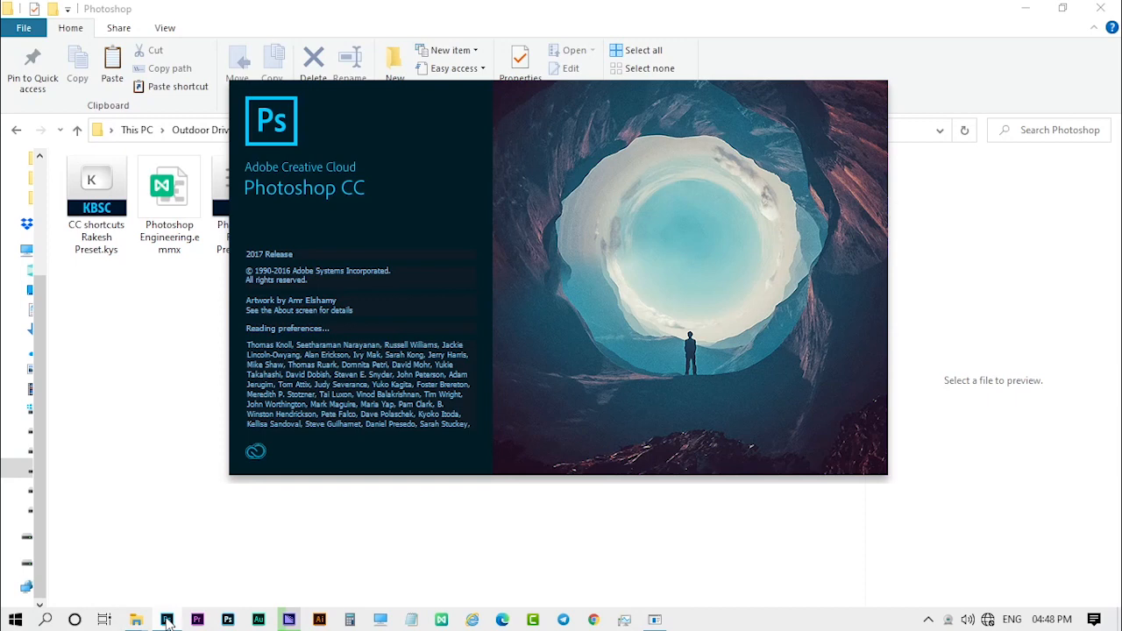
{"action": "right_click", "coordinate": [168, 621]}
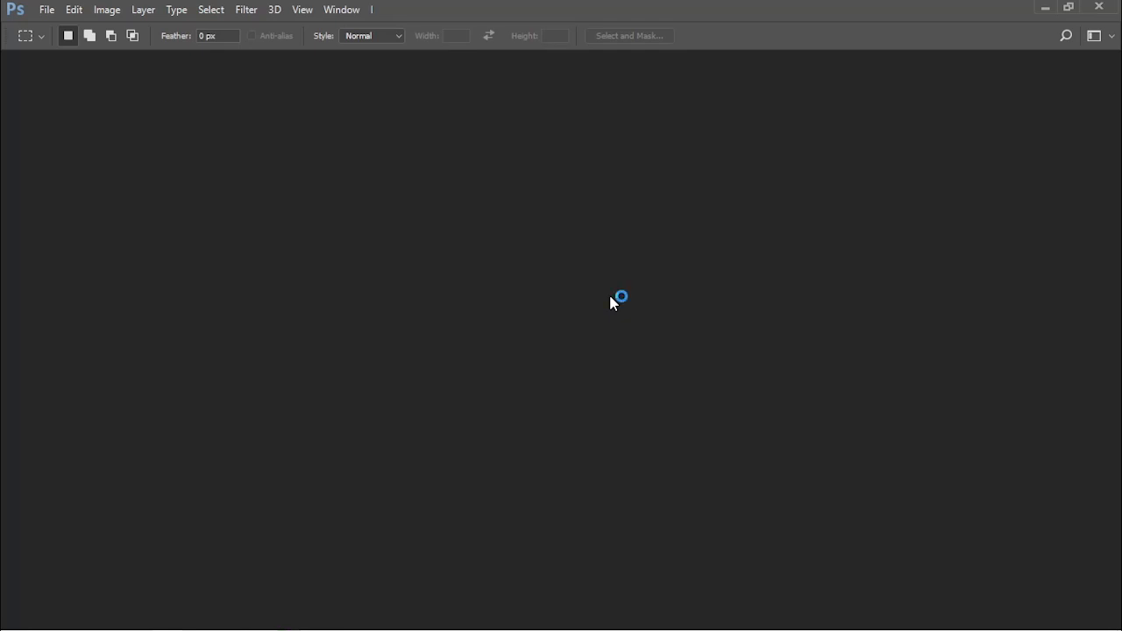
- Check the UI language in the Interface preferences, and look over the Workspace and Tools preferences
{"action": "key", "text": "ctrl+k"}
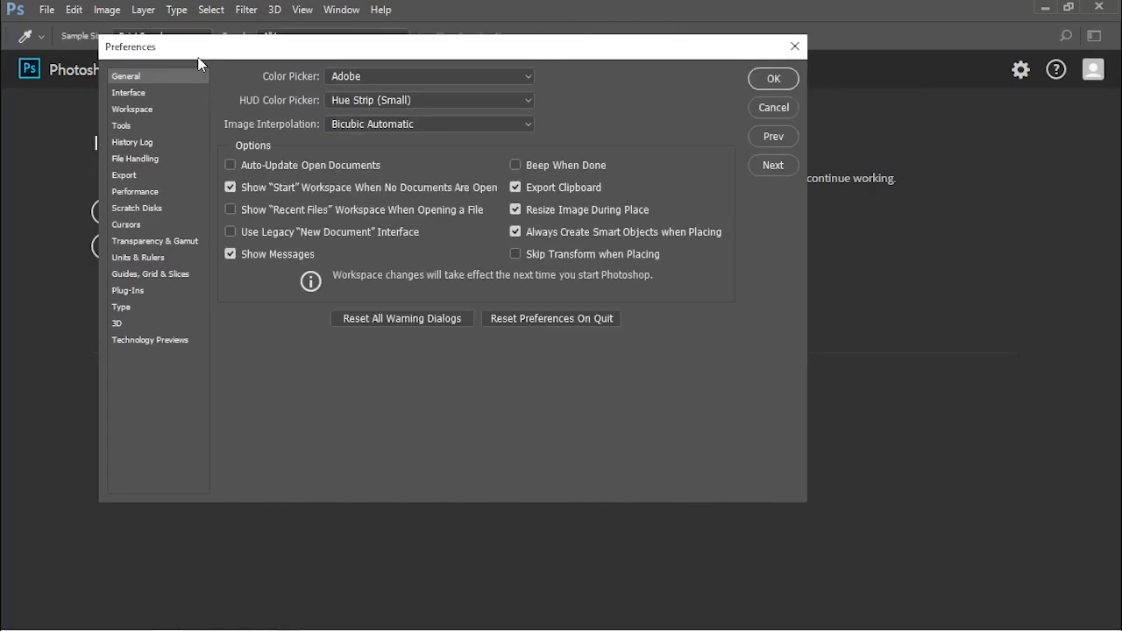
{"action": "left_click_drag", "start_coordinate": [210, 63], "coordinate": [313, 87]}
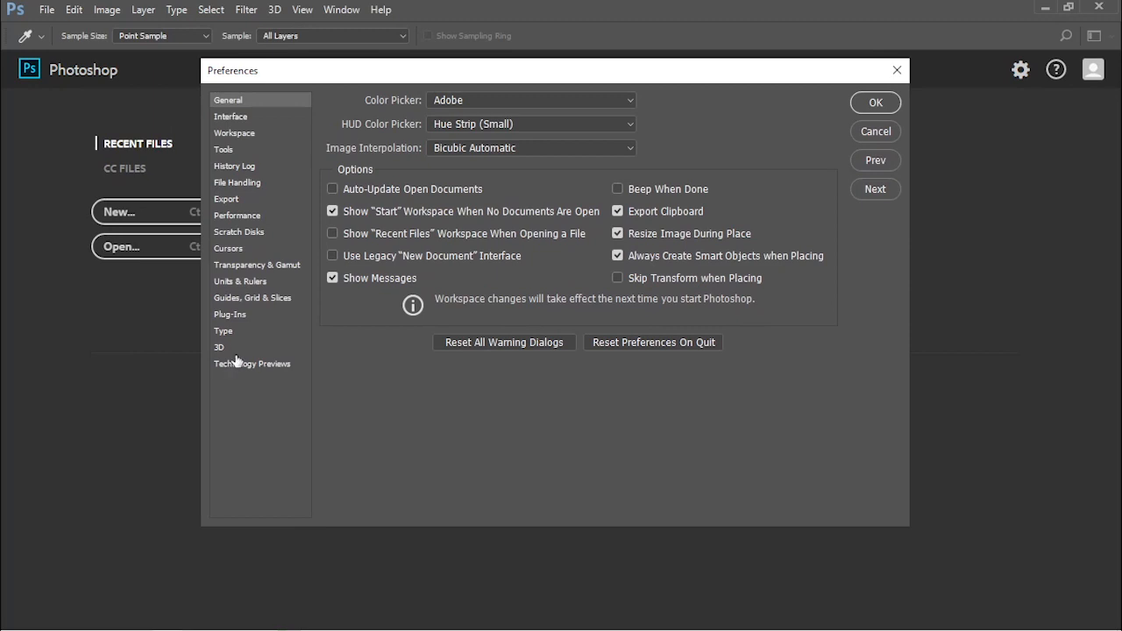
{"action": "left_click", "coordinate": [236, 120]}
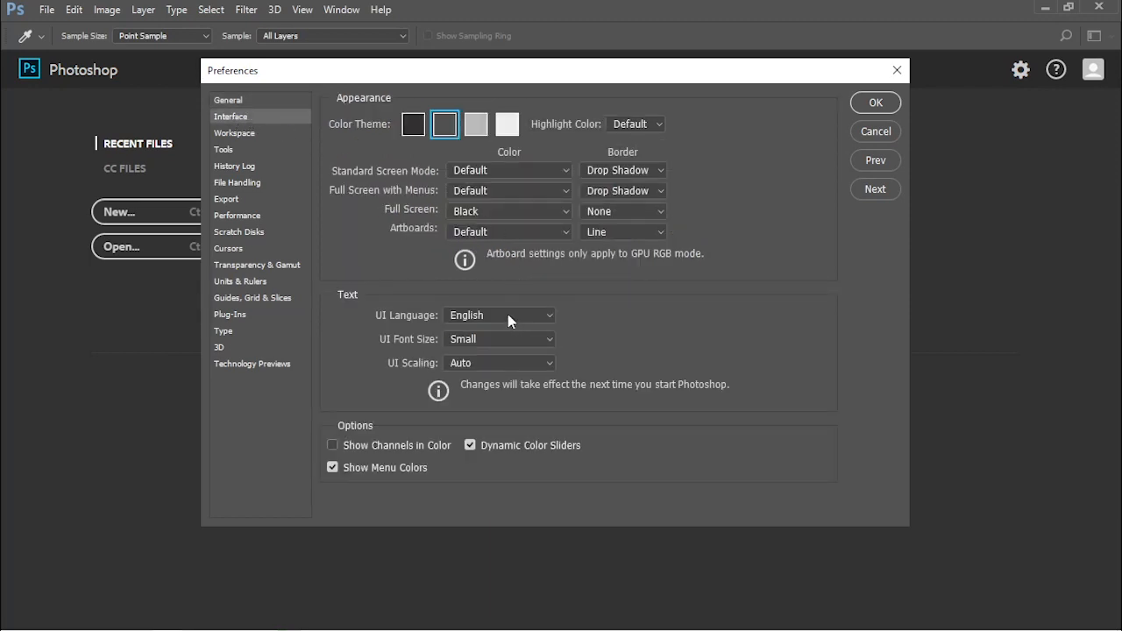
{"action": "left_click", "coordinate": [493, 319]}
{"action": "scroll", "coordinate": [492, 319], "scroll_direction": "down", "scroll_amount": 1}
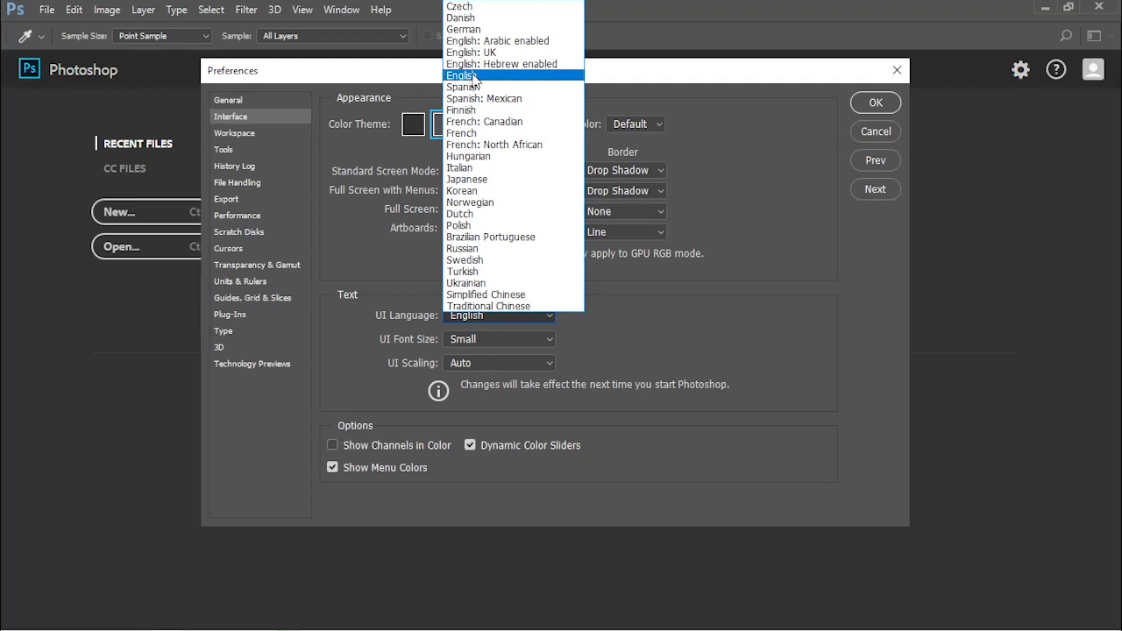
{"action": "left_click", "coordinate": [297, 151]}
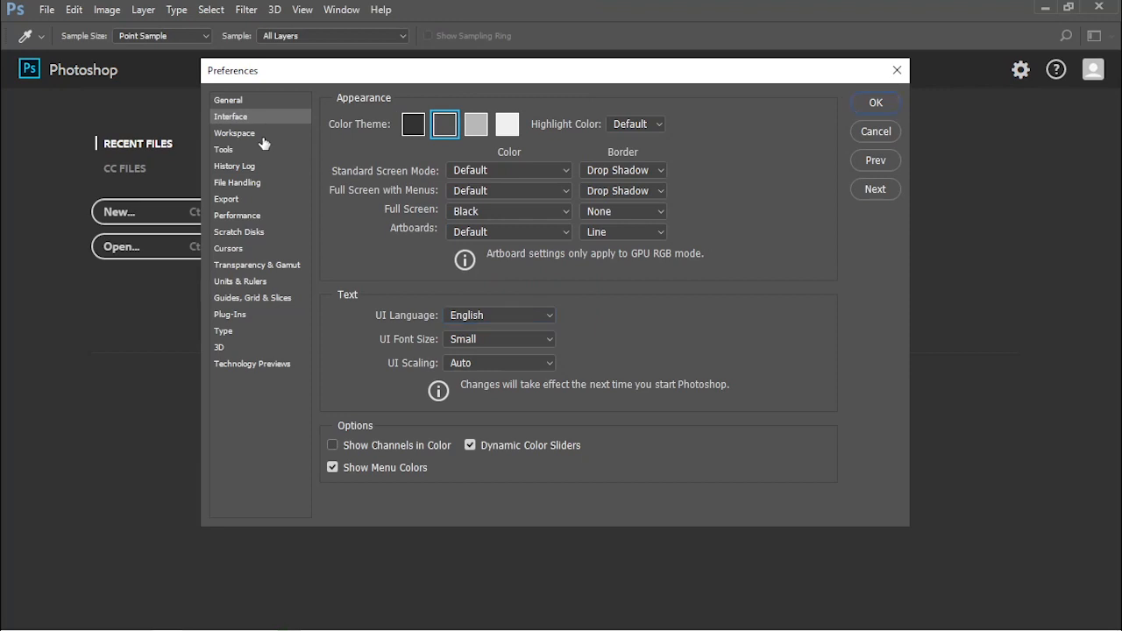
{"action": "left_click", "coordinate": [256, 140]}
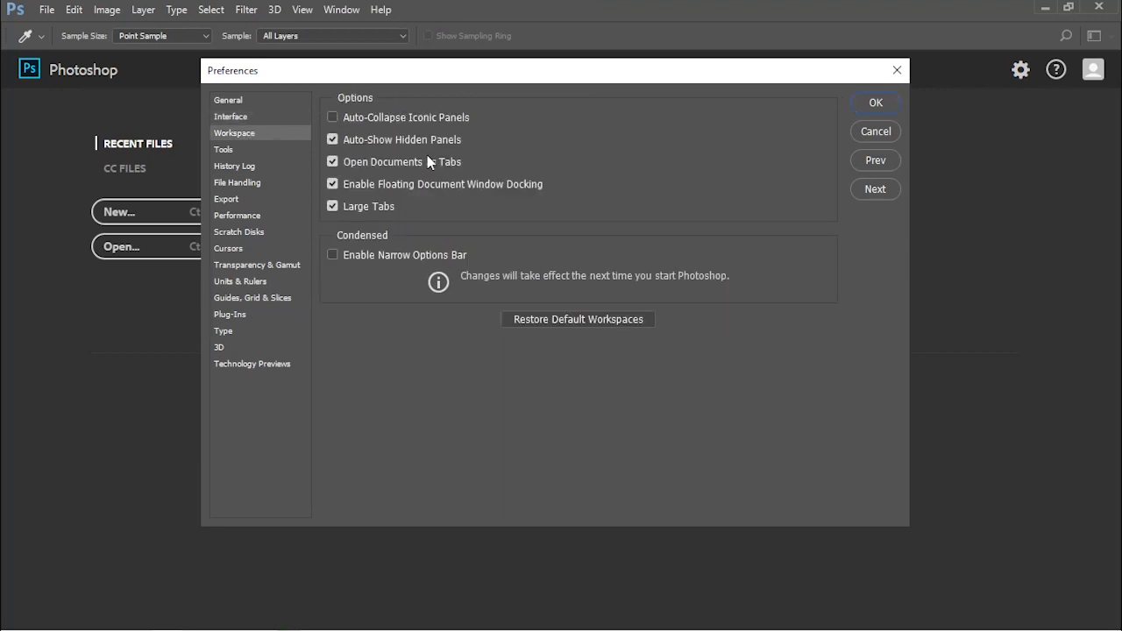
{"action": "left_click", "coordinate": [230, 154]}
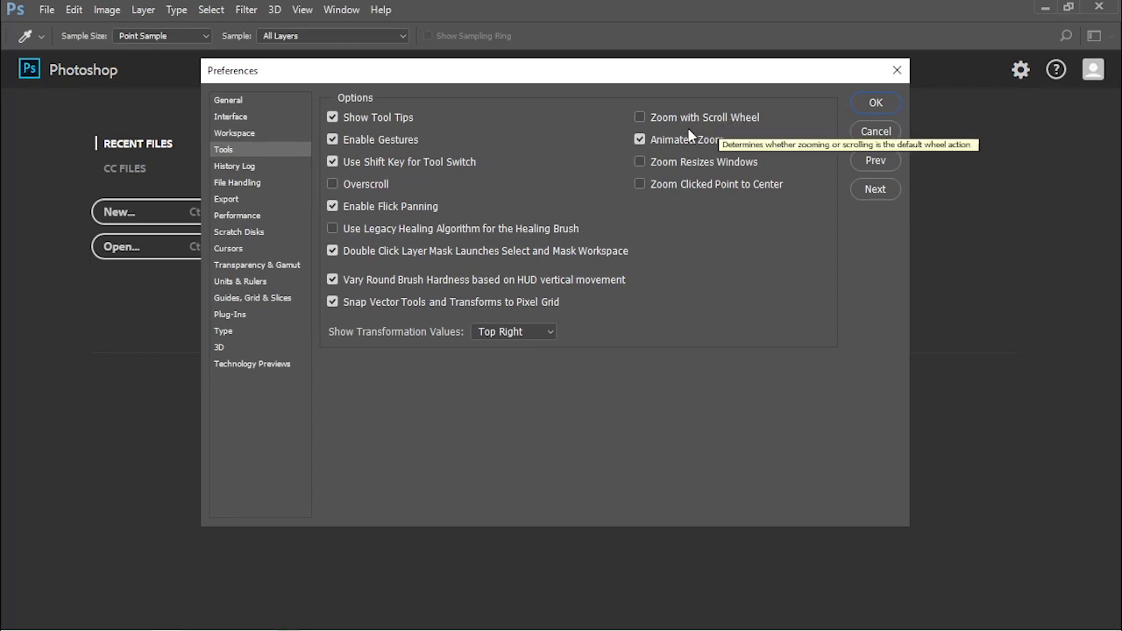
- Set History States to 1000 in the Performance preferences and have C:\ and F:\ active as scratch disks
{"action": "left_click", "coordinate": [250, 217]}
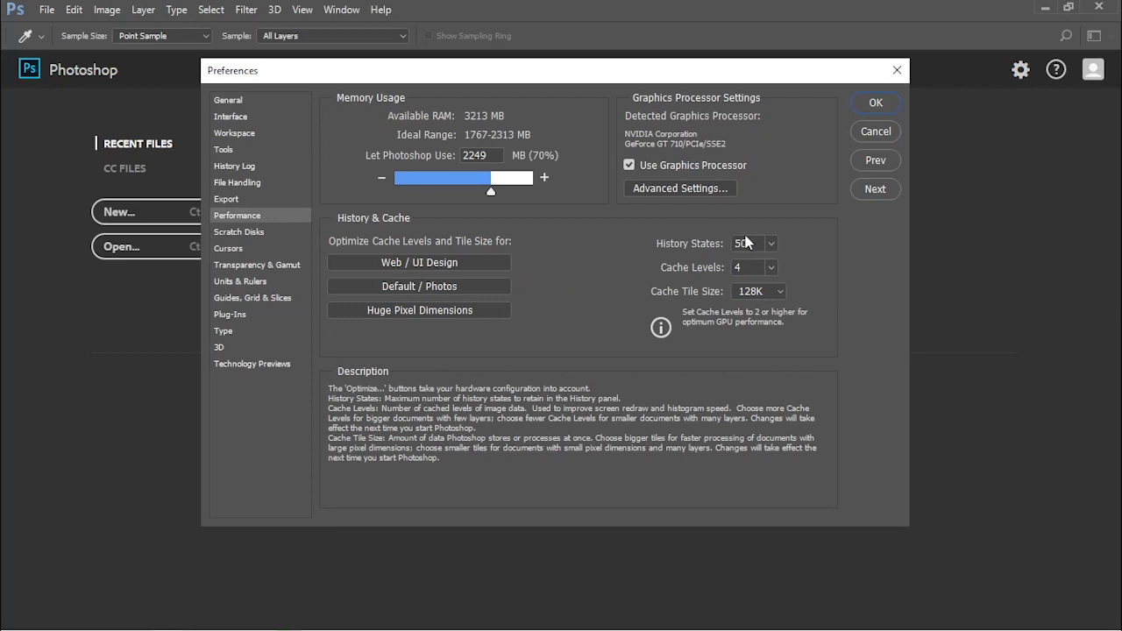
{"action": "double_click", "coordinate": [756, 245]}
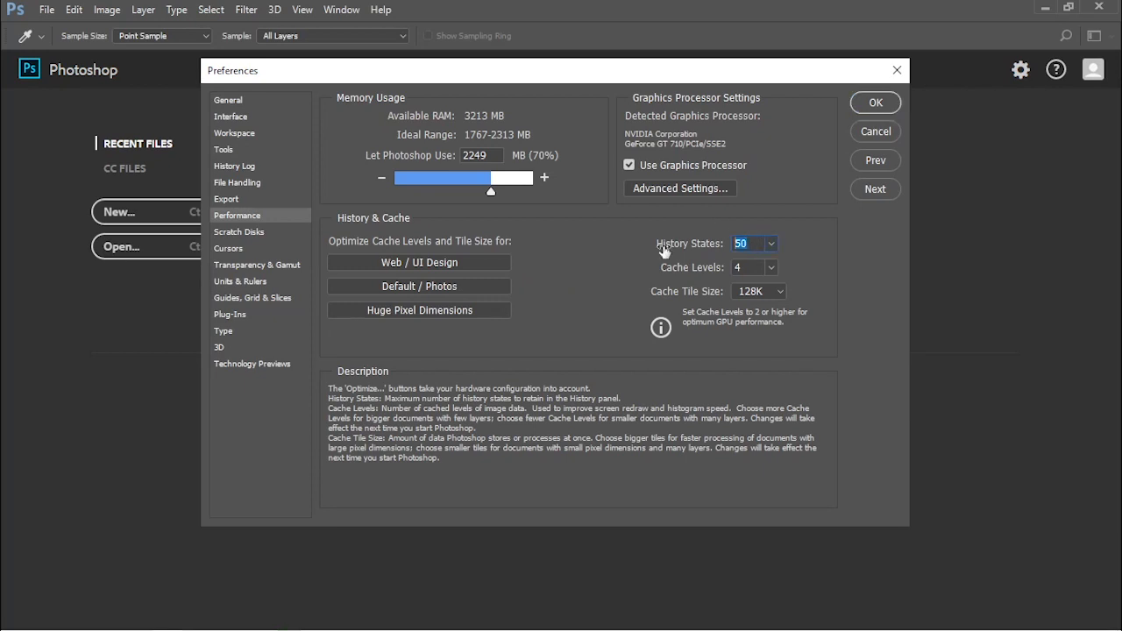
{"action": "type", "text": "1000"}
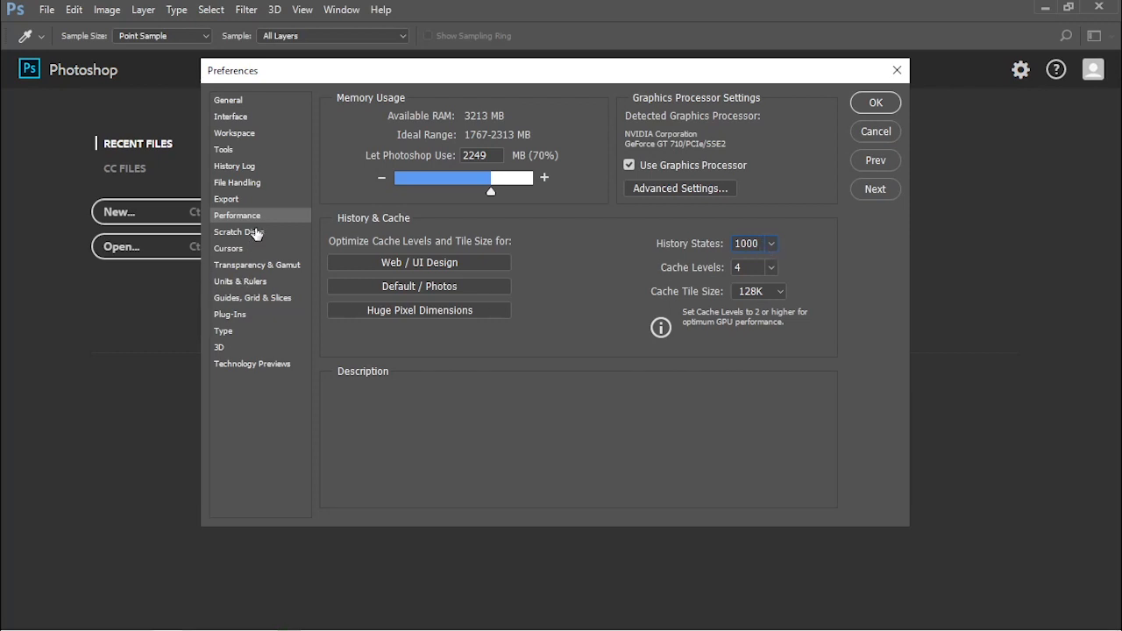
{"action": "left_click", "coordinate": [304, 235]}
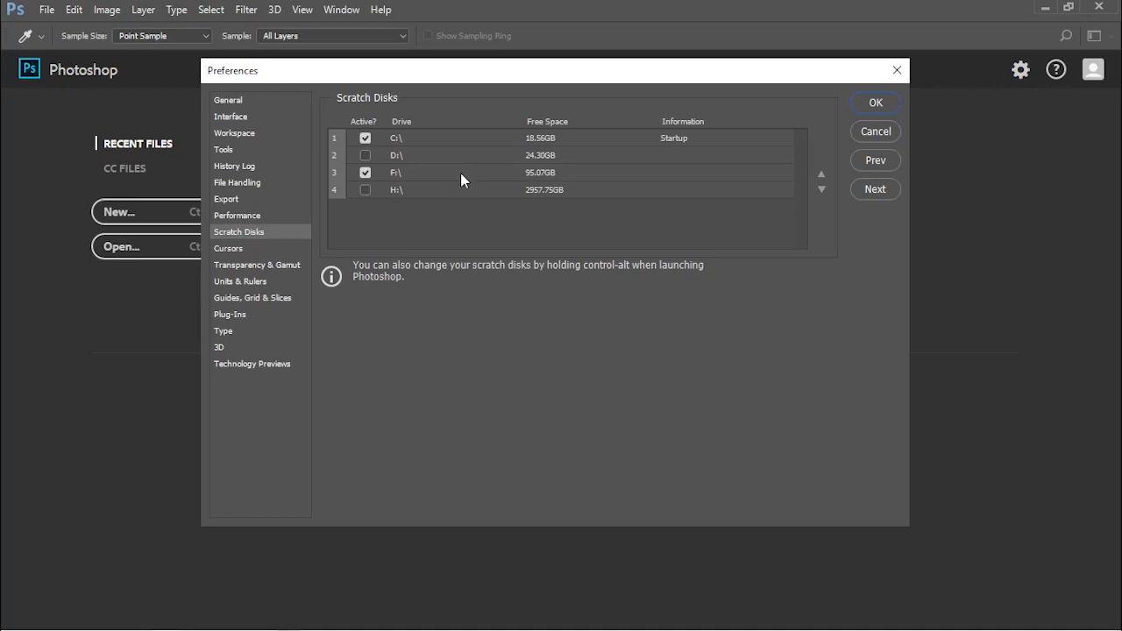
- Review the Cursors and Units & Rulers preferences and apply the preference changes
{"action": "left_click", "coordinate": [236, 250]}
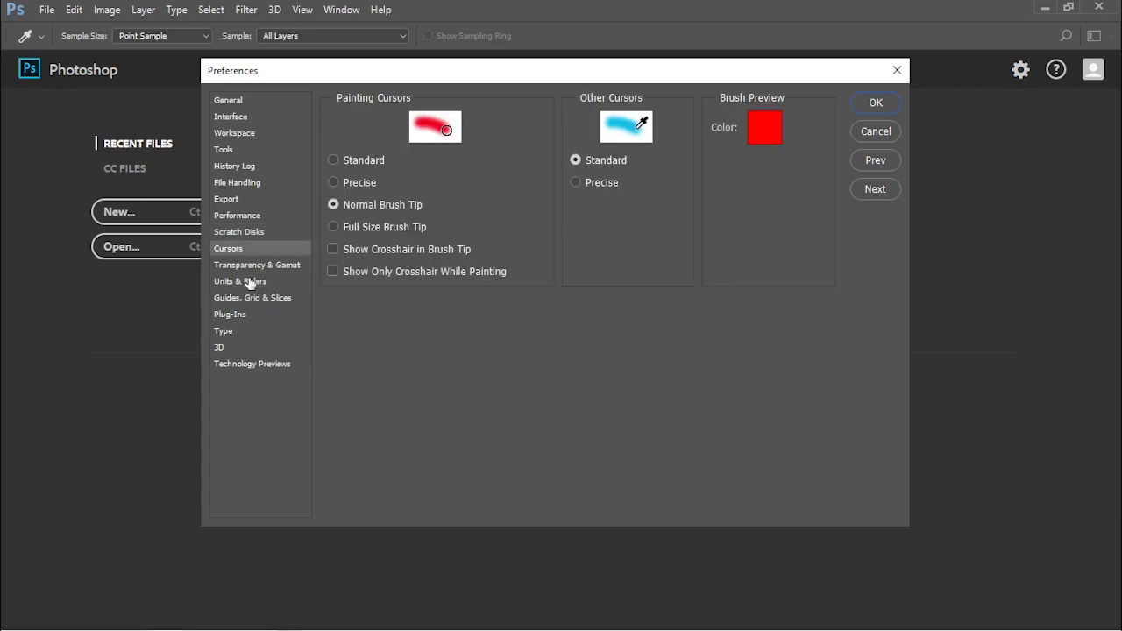
{"action": "left_click", "coordinate": [249, 281]}
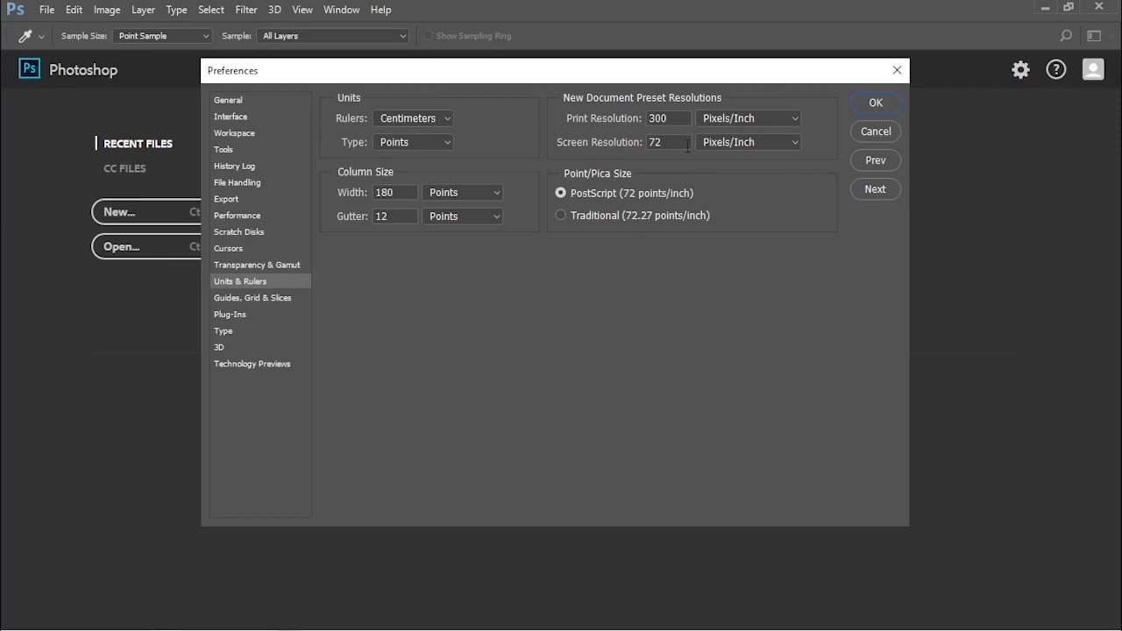
{"action": "left_click", "coordinate": [688, 145]}
{"action": "left_click", "coordinate": [877, 103]}
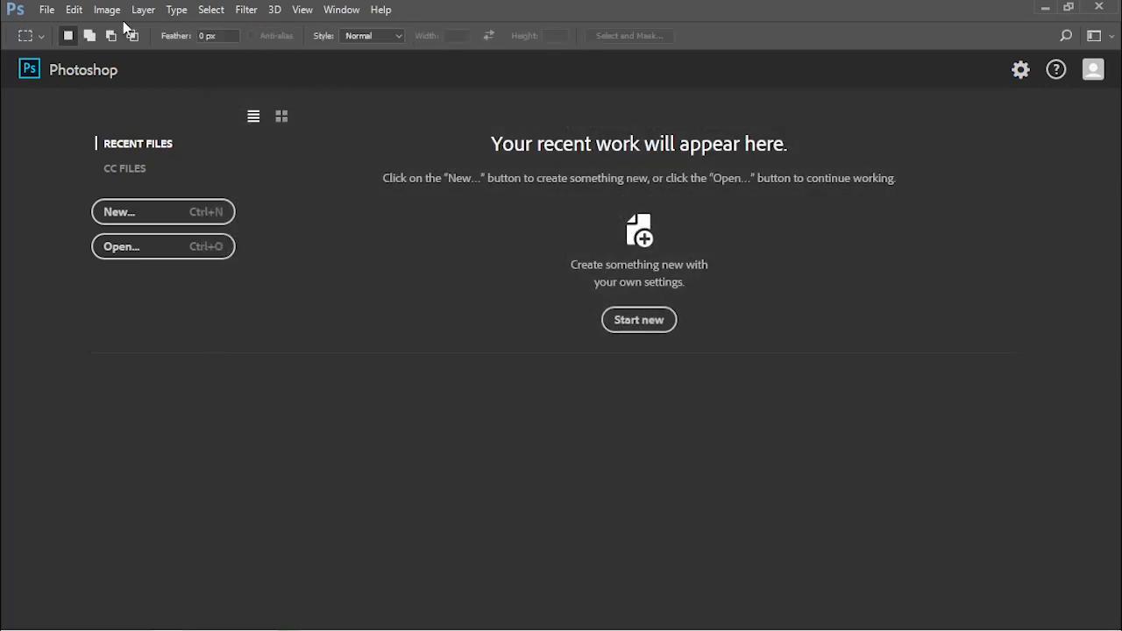
- Open the Keyboard Shortcuts and Menus settings for the application menus
{"action": "left_click", "coordinate": [77, 11]}
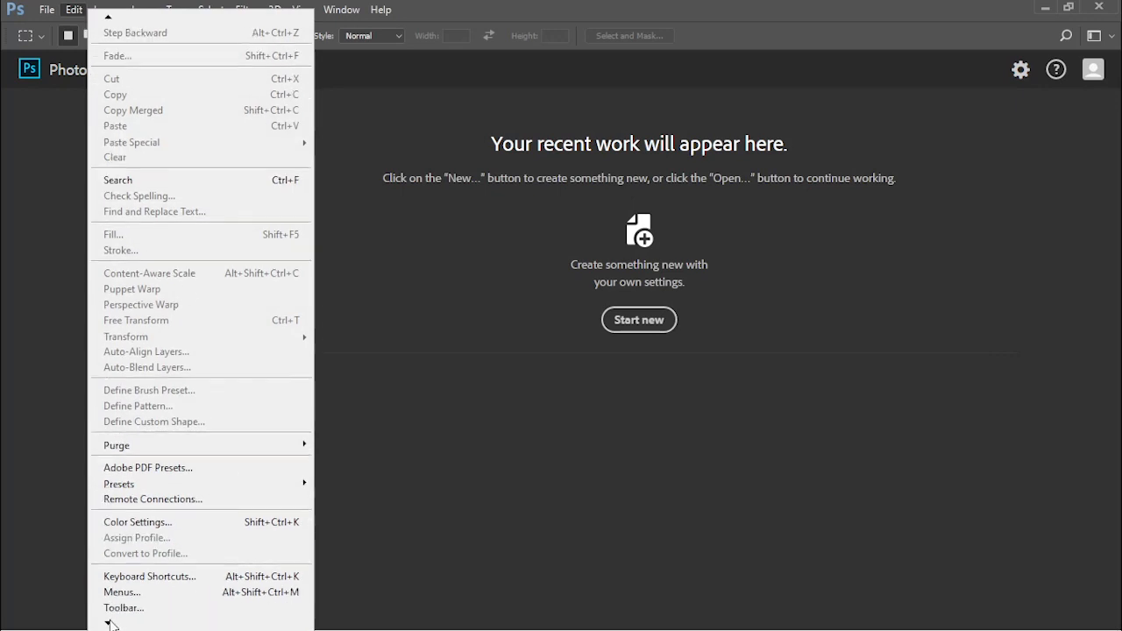
{"action": "mouse_move", "coordinate": [146, 612]}
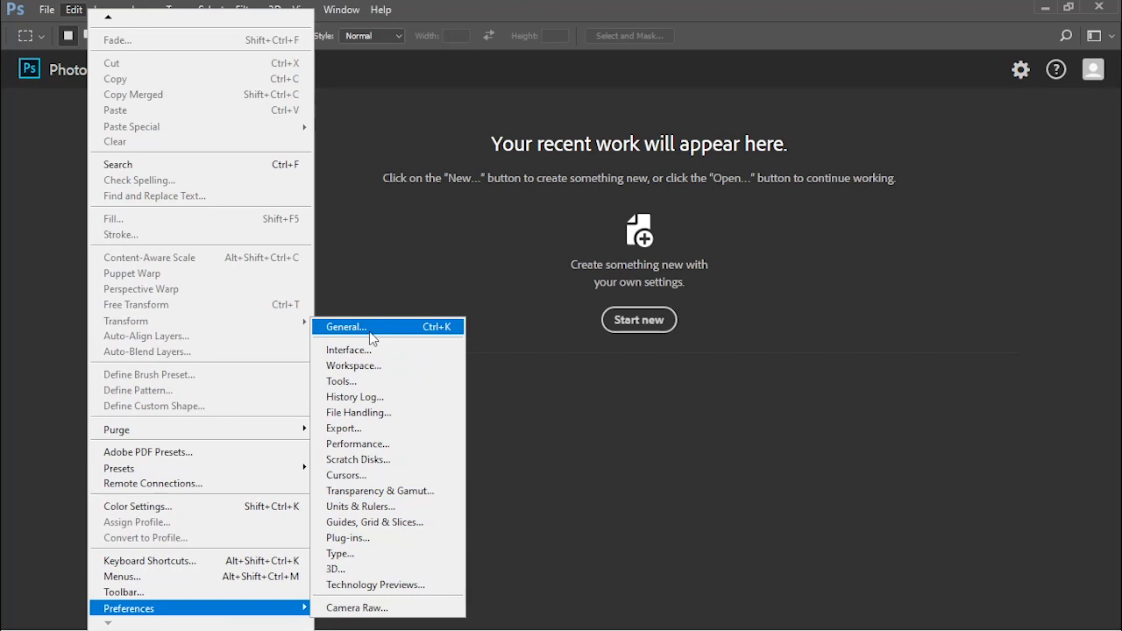
{"action": "left_click", "coordinate": [151, 559]}
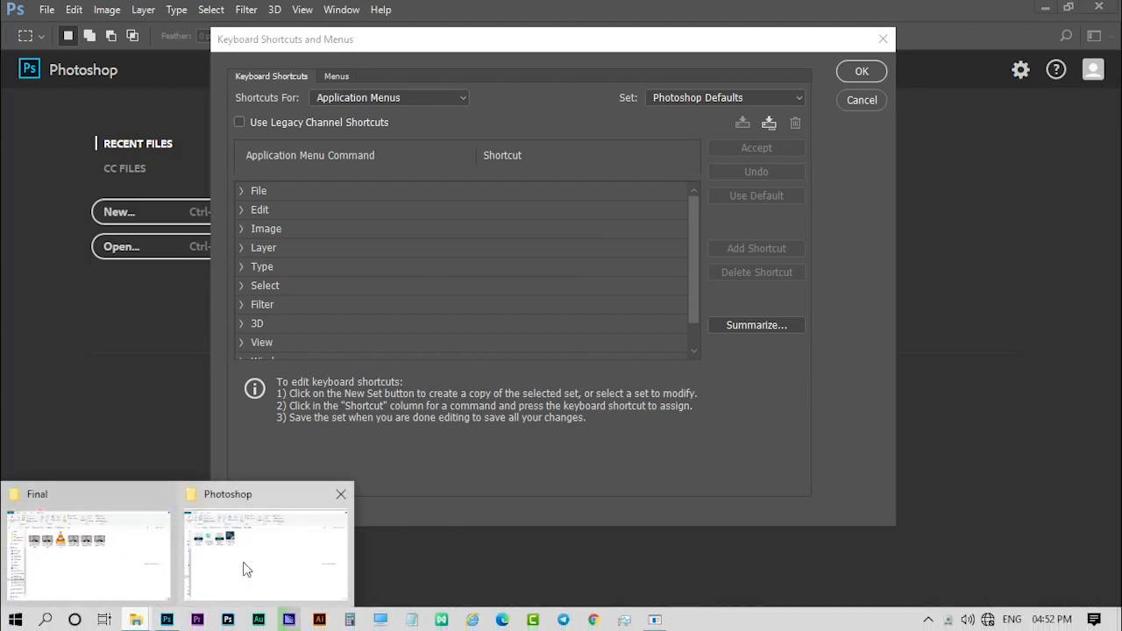
- Switch to File Explorer, select the .kys keyboard shortcuts preset in the Photoshop folder, and return to Photoshop
{"action": "left_click", "coordinate": [245, 570]}
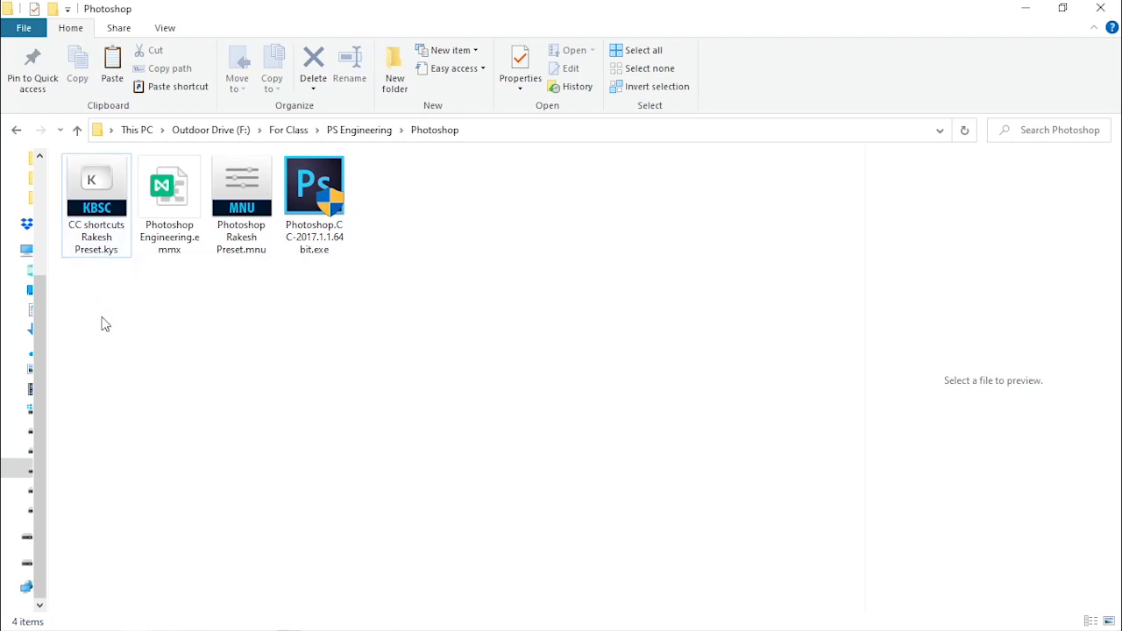
{"action": "left_click", "coordinate": [98, 237]}
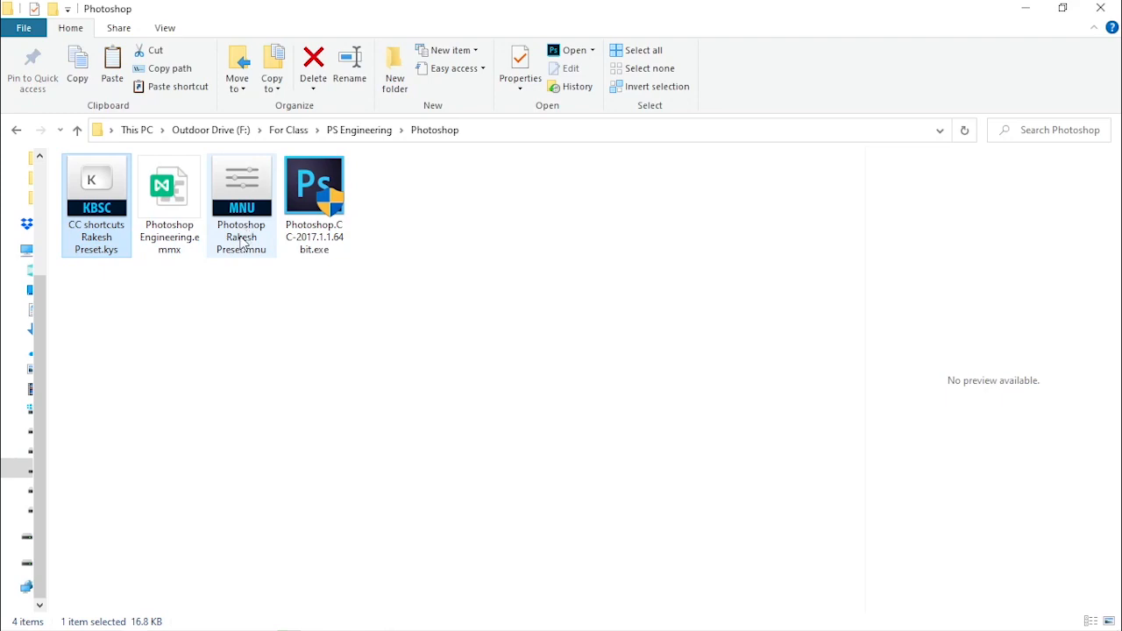
{"action": "left_click", "coordinate": [169, 620]}
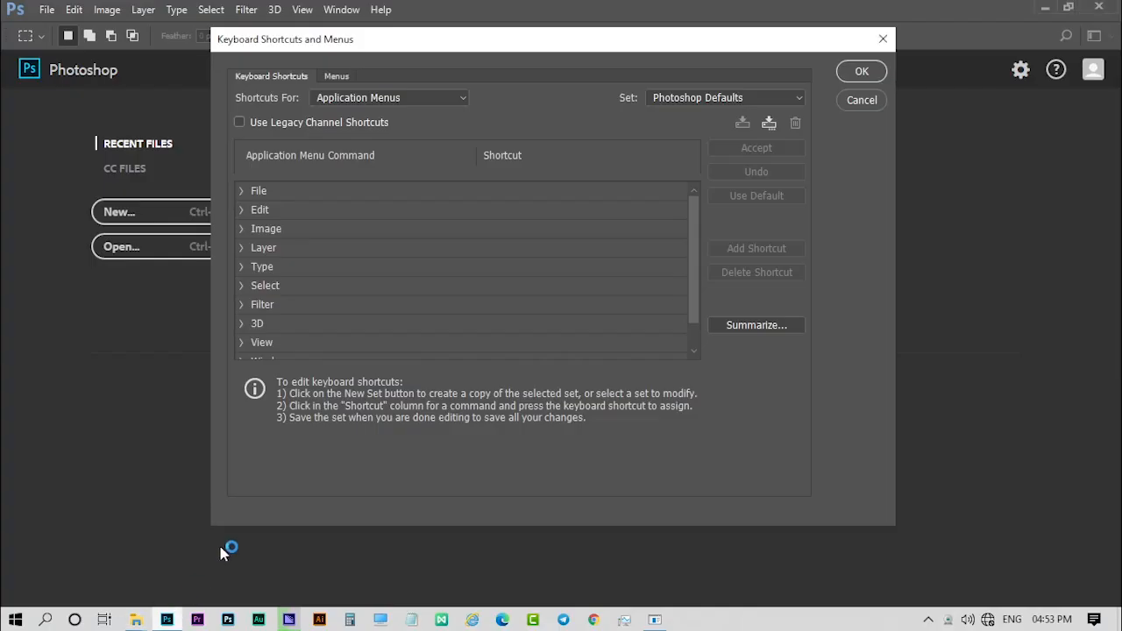
- Look through the available keyboard shortcut sets and leave Photoshop Defaults selected
{"action": "left_click", "coordinate": [799, 98]}
{"action": "left_click", "coordinate": [823, 130]}
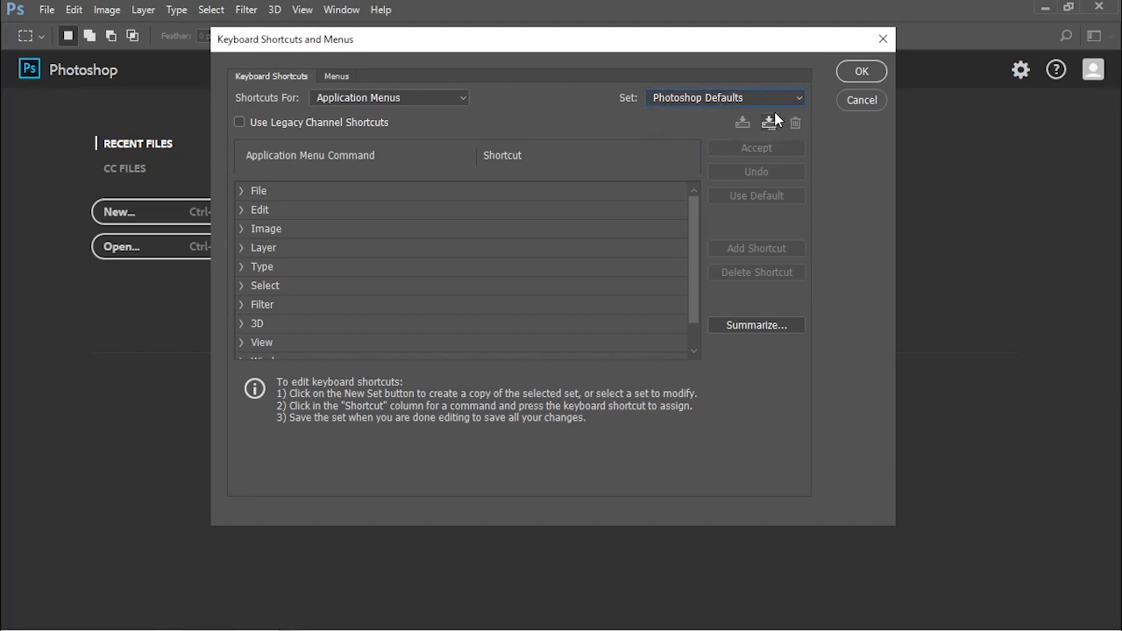
{"action": "left_click", "coordinate": [777, 98]}
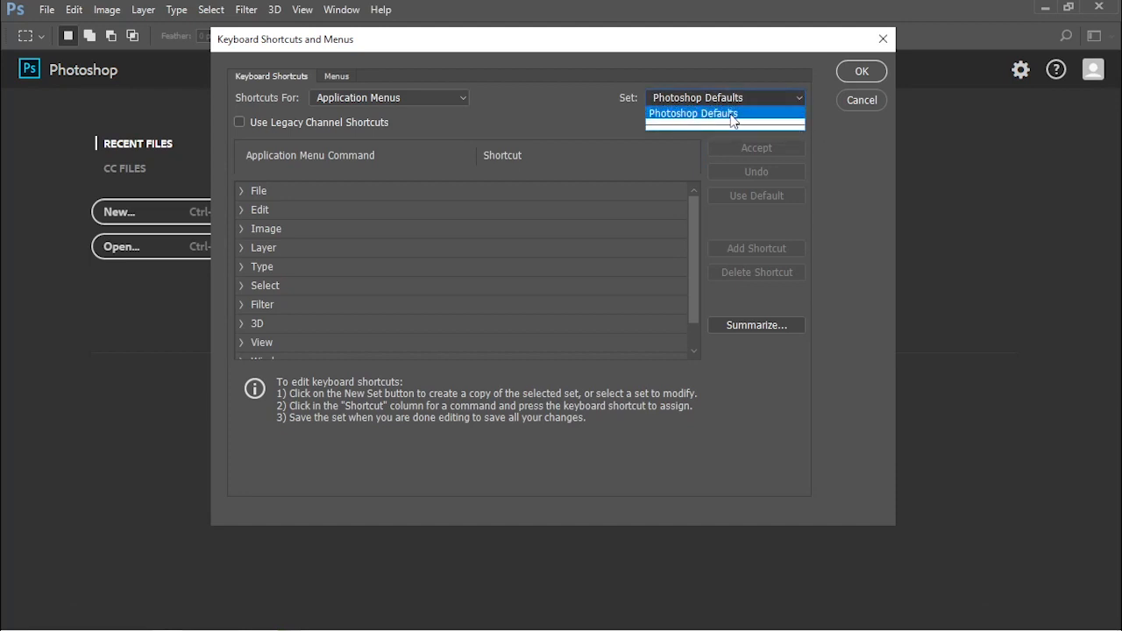
{"action": "left_click", "coordinate": [588, 113]}
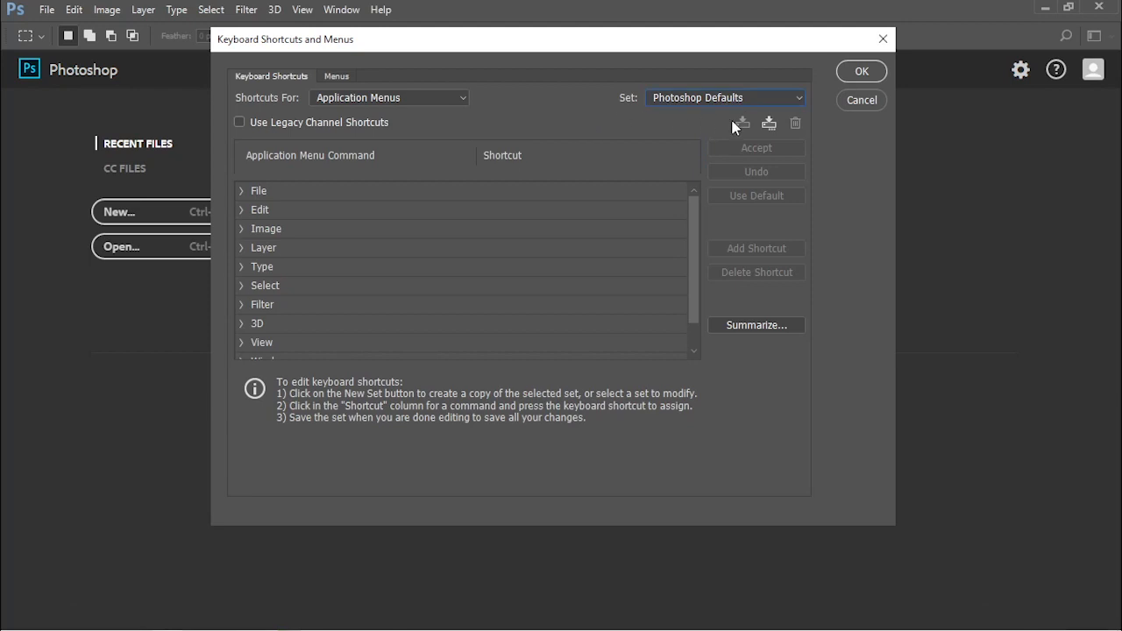
- Paste the copied .kys preset into the Keyboard Shortcuts presets folder, cancel saving a new set, and check the shortcut set list
{"action": "left_click", "coordinate": [769, 123]}
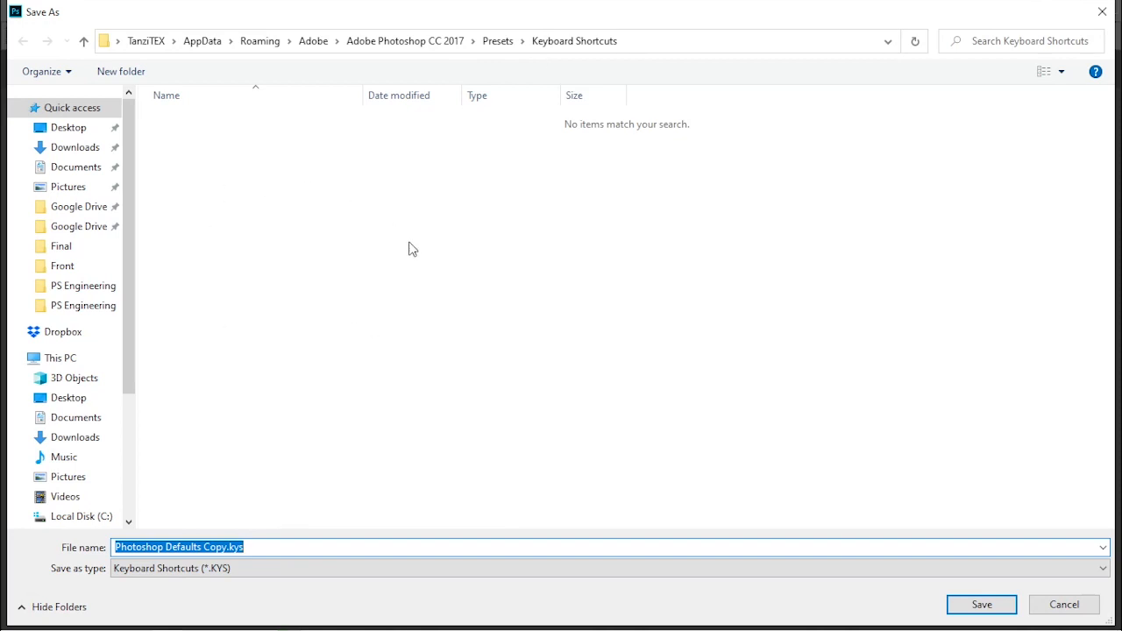
{"action": "left_click", "coordinate": [296, 263]}
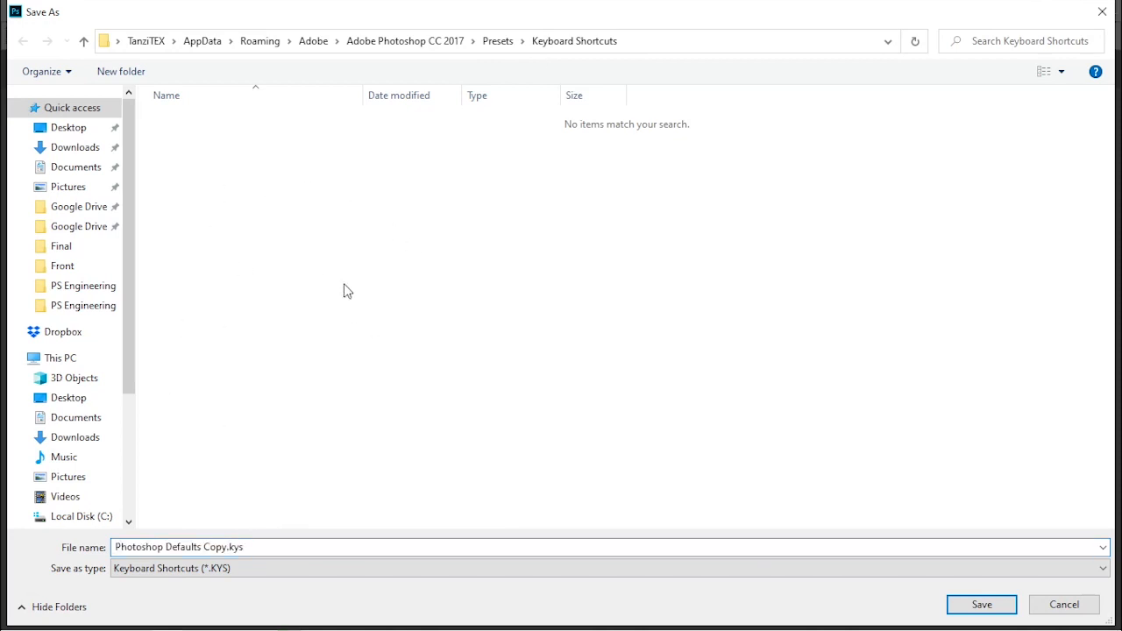
{"action": "right_click", "coordinate": [296, 258]}
{"action": "left_click", "coordinate": [351, 346]}
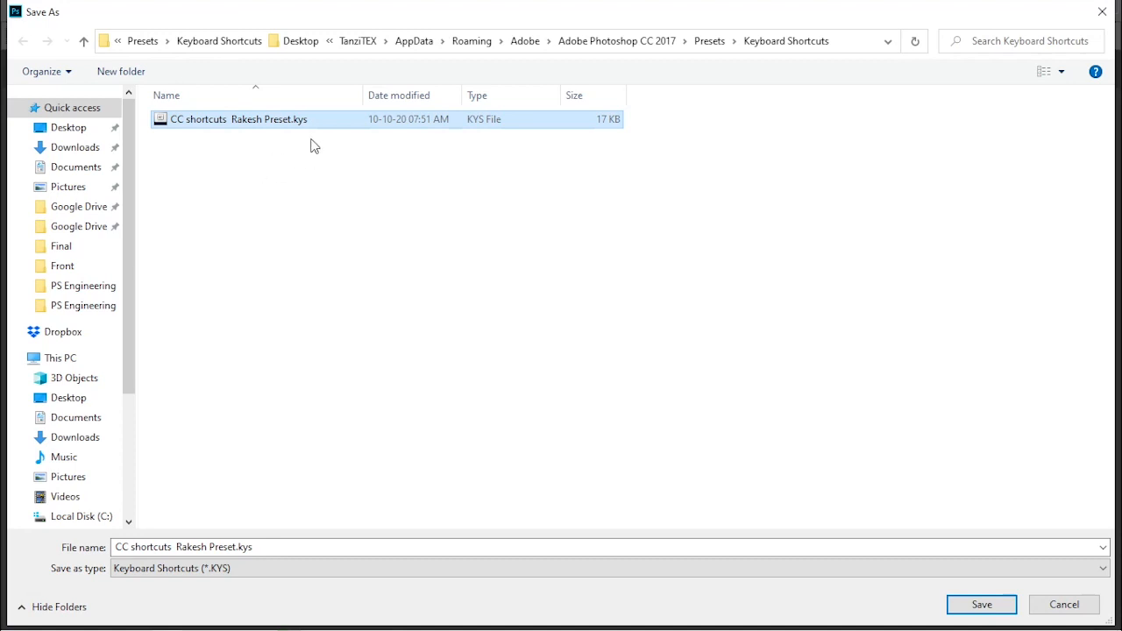
{"action": "left_click", "coordinate": [1065, 605]}
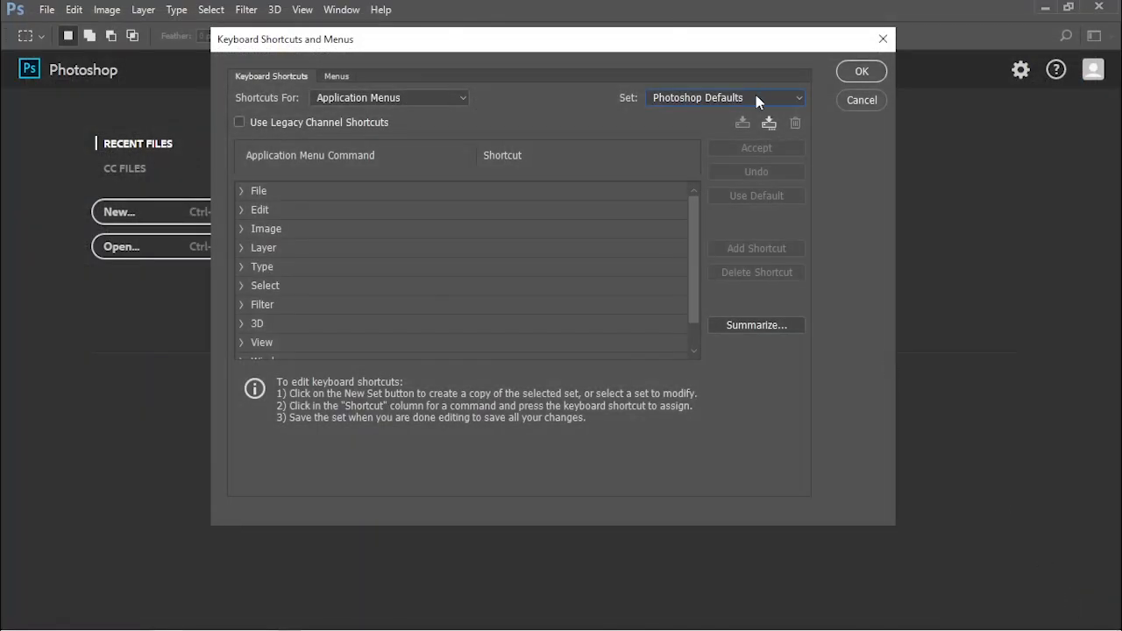
{"action": "left_click", "coordinate": [755, 98]}
{"action": "left_click", "coordinate": [712, 123]}
- Check the sets for the application menus and start saving a new menu set to reach the Menu Customization presets folder
{"action": "left_click", "coordinate": [340, 76]}
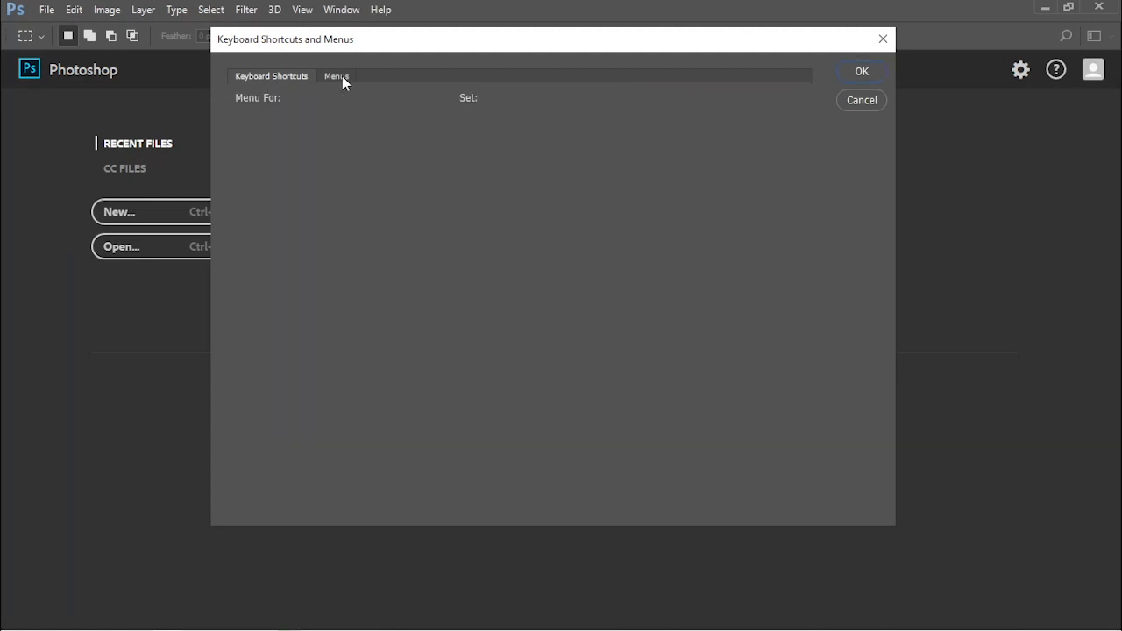
{"action": "left_click", "coordinate": [578, 96]}
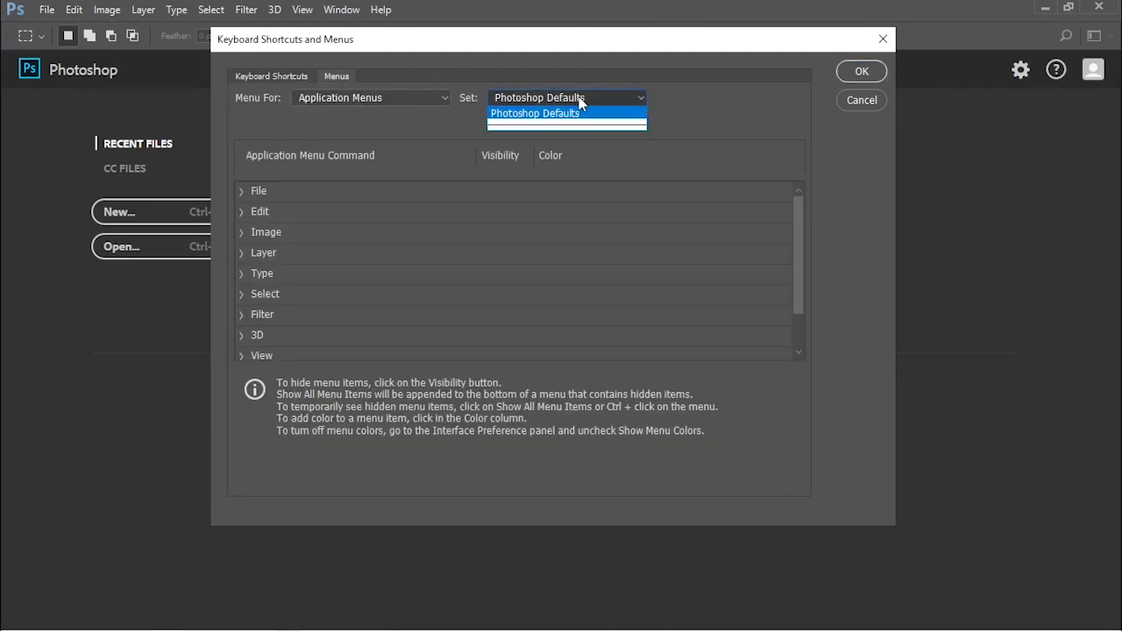
{"action": "left_click", "coordinate": [643, 118]}
{"action": "left_click", "coordinate": [611, 123]}
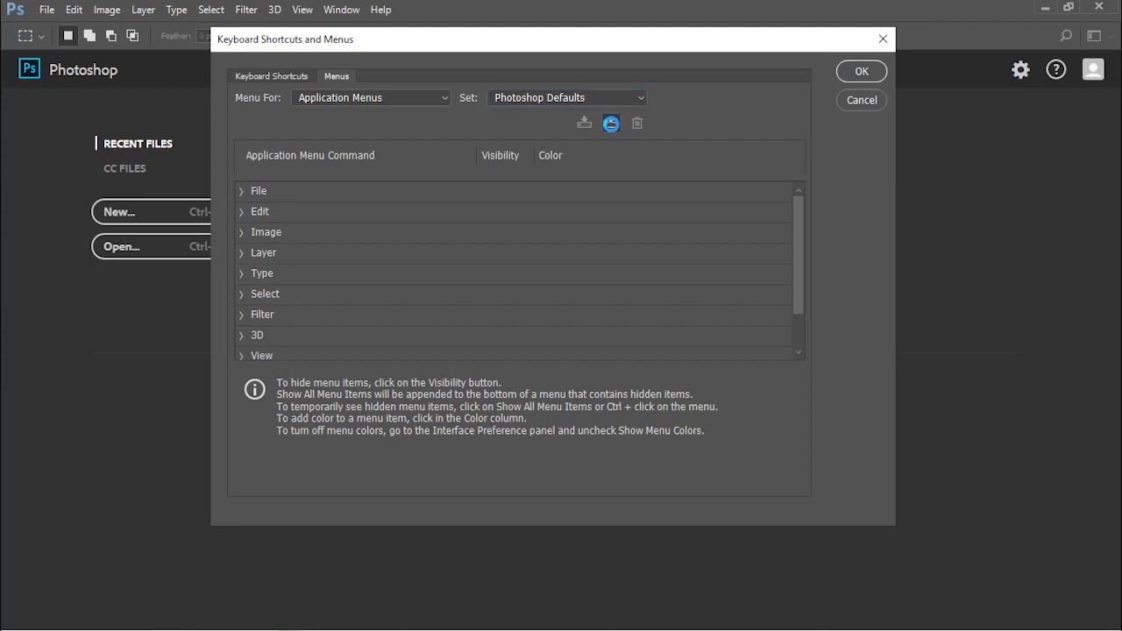
{"action": "left_click", "coordinate": [612, 124]}
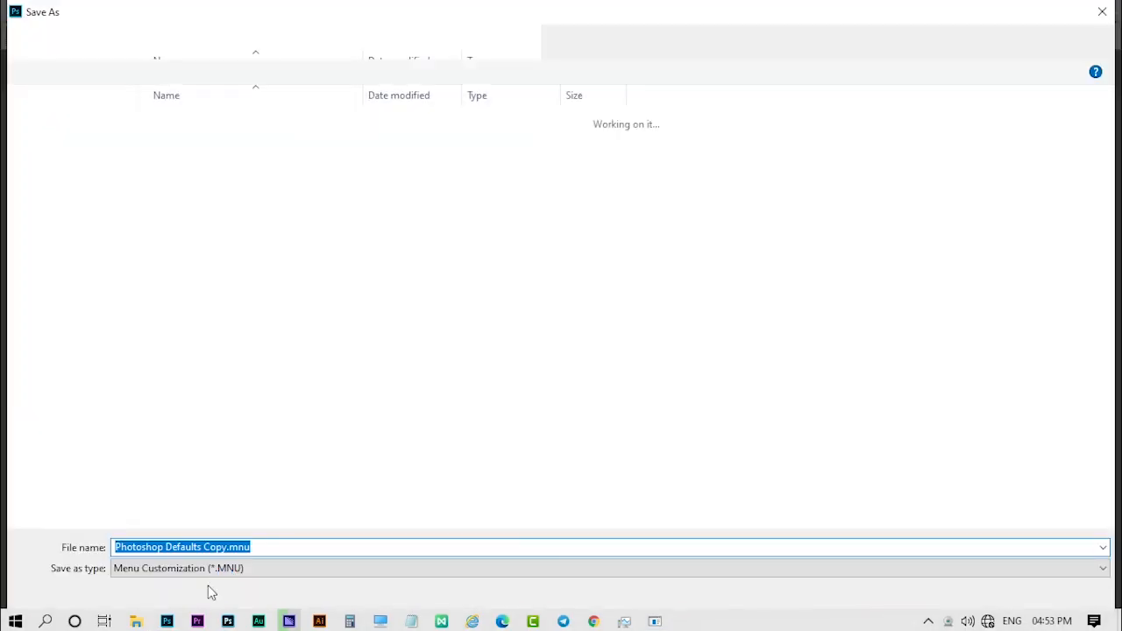
{"action": "left_click", "coordinate": [210, 568]}
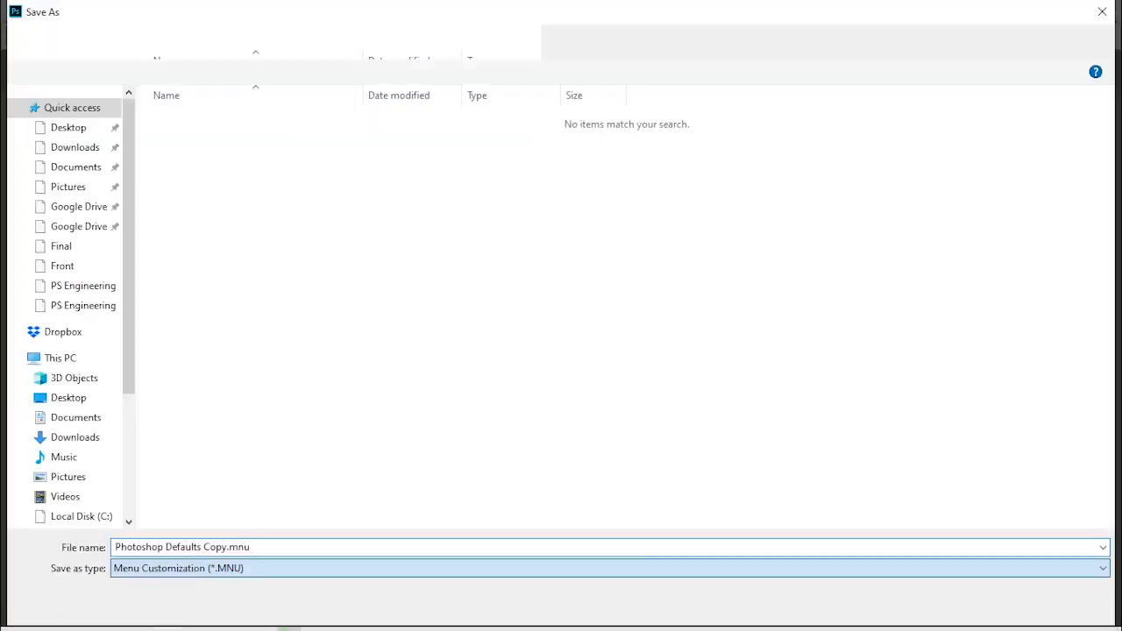
- Copy the .mnu preset from the Photoshop folder in File Explorer and paste it into Photoshop's Menu Customization presets folder
{"action": "left_click", "coordinate": [136, 620]}
{"action": "left_click", "coordinate": [232, 556]}
{"action": "left_click", "coordinate": [253, 227]}
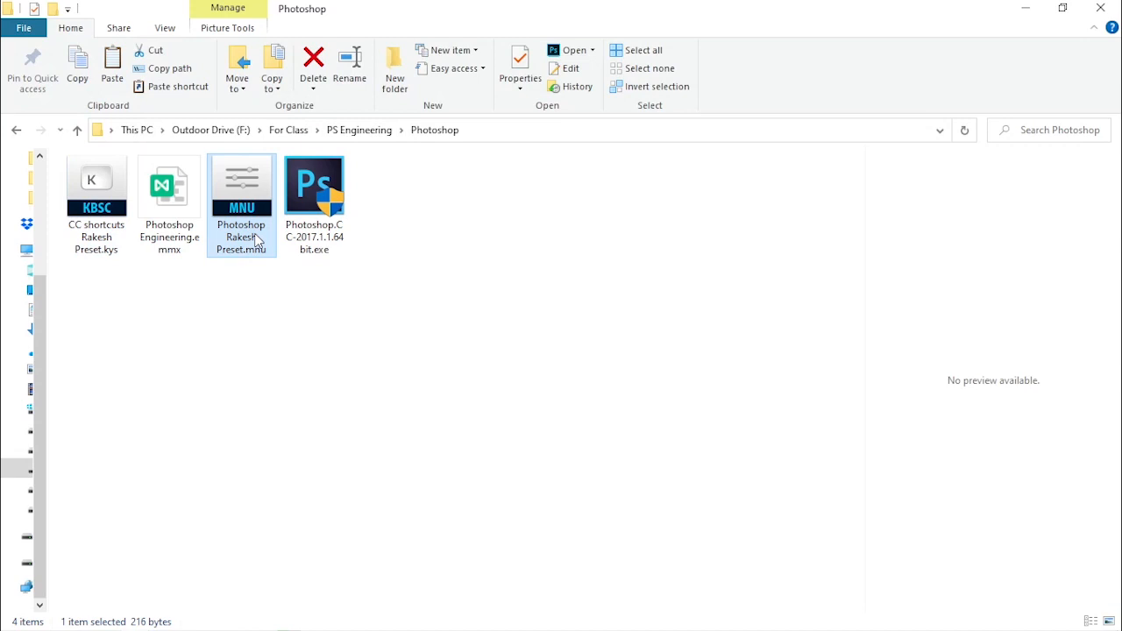
{"action": "mouse_move", "coordinate": [210, 623]}
{"action": "left_click", "coordinate": [167, 620]}
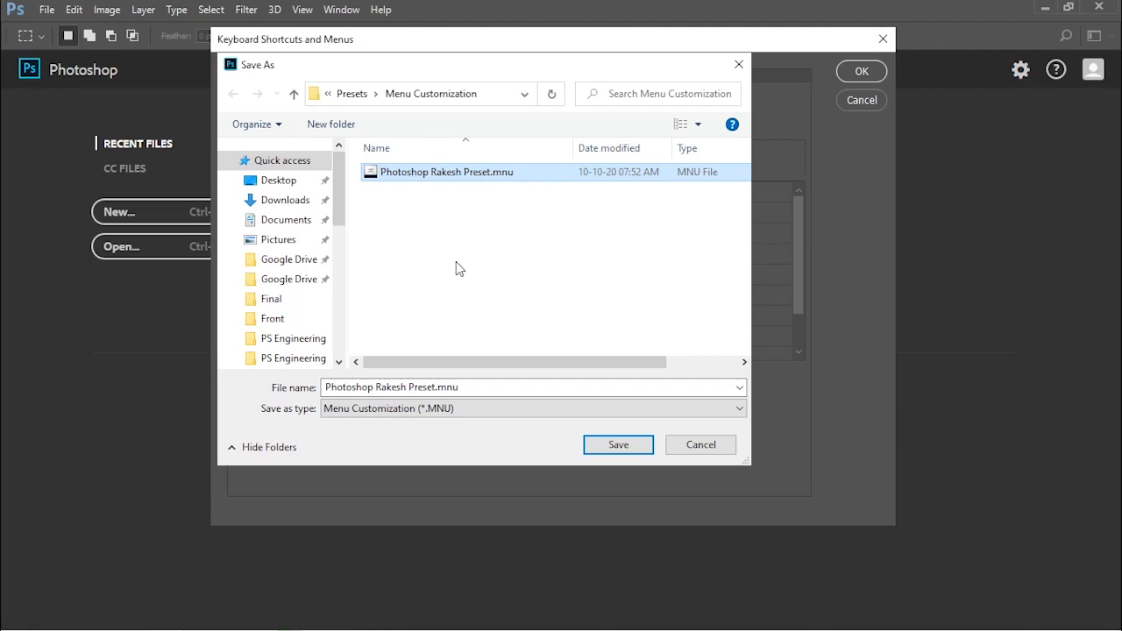
- Decline overwriting the pasted .mnu preset, cancel saving the menu set, and close the Keyboard Shortcuts and Menus settings
{"action": "left_click", "coordinate": [619, 443]}
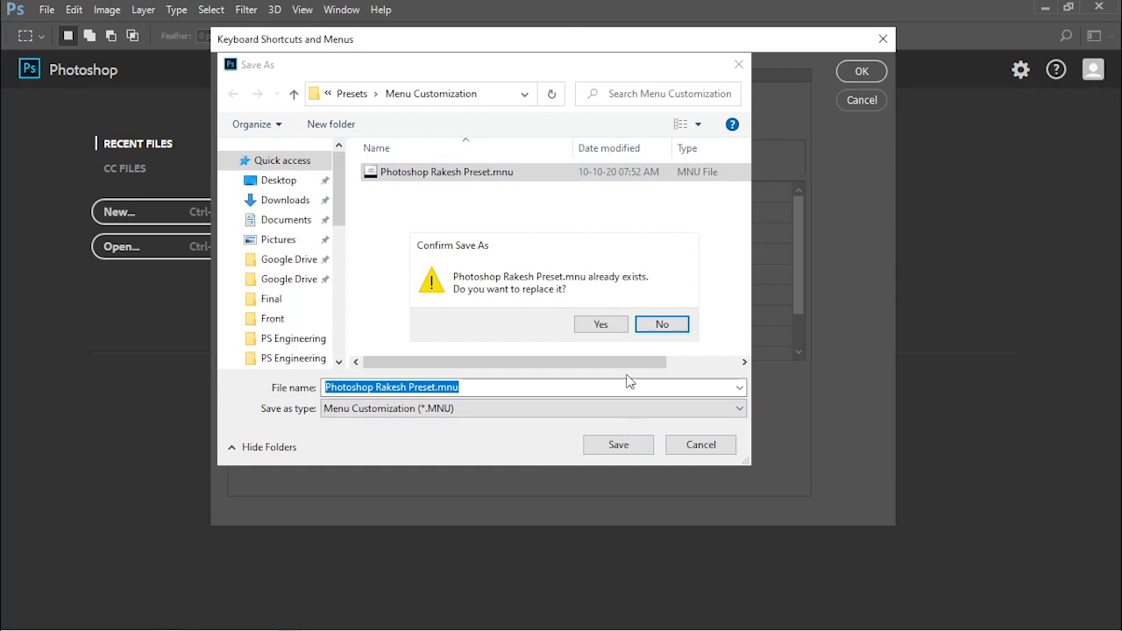
{"action": "left_click", "coordinate": [657, 325]}
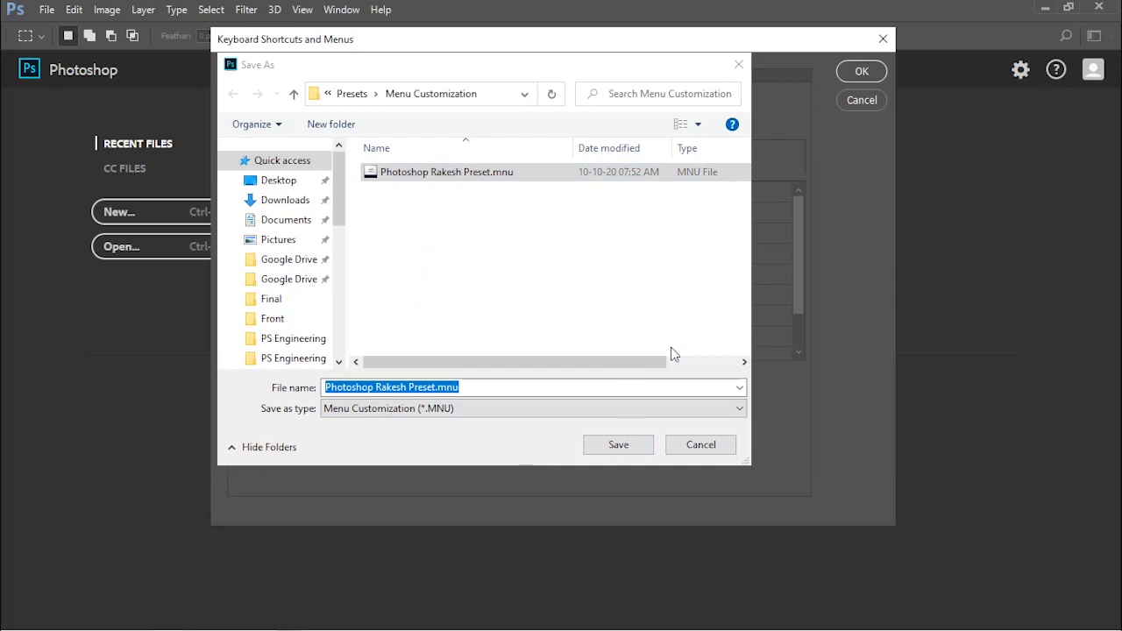
{"action": "left_click", "coordinate": [716, 446]}
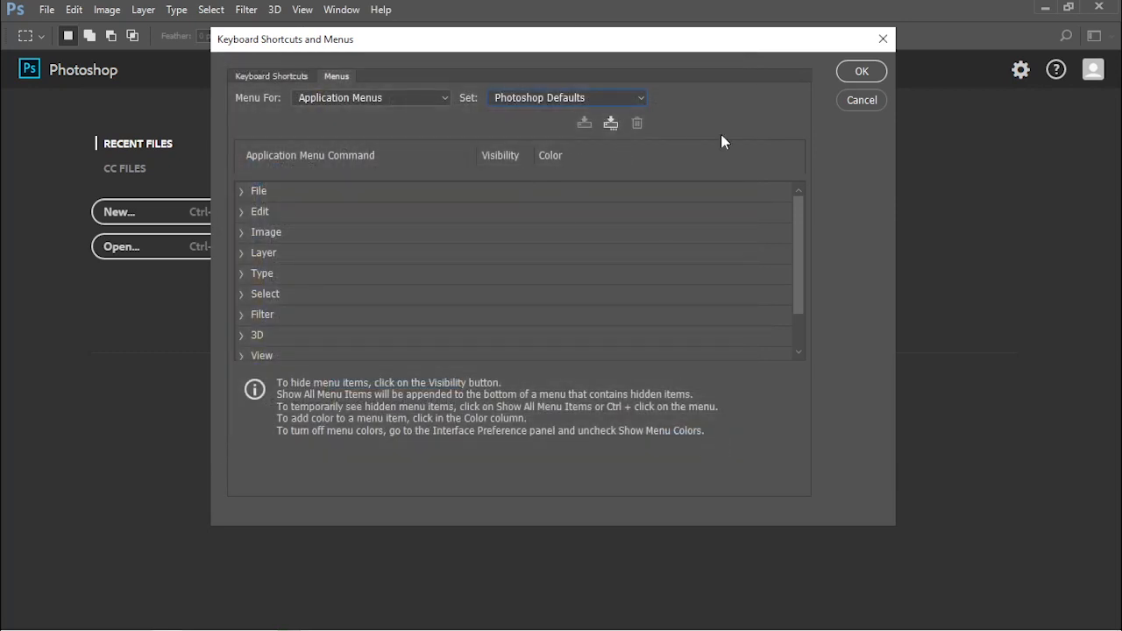
{"action": "left_click", "coordinate": [848, 101]}
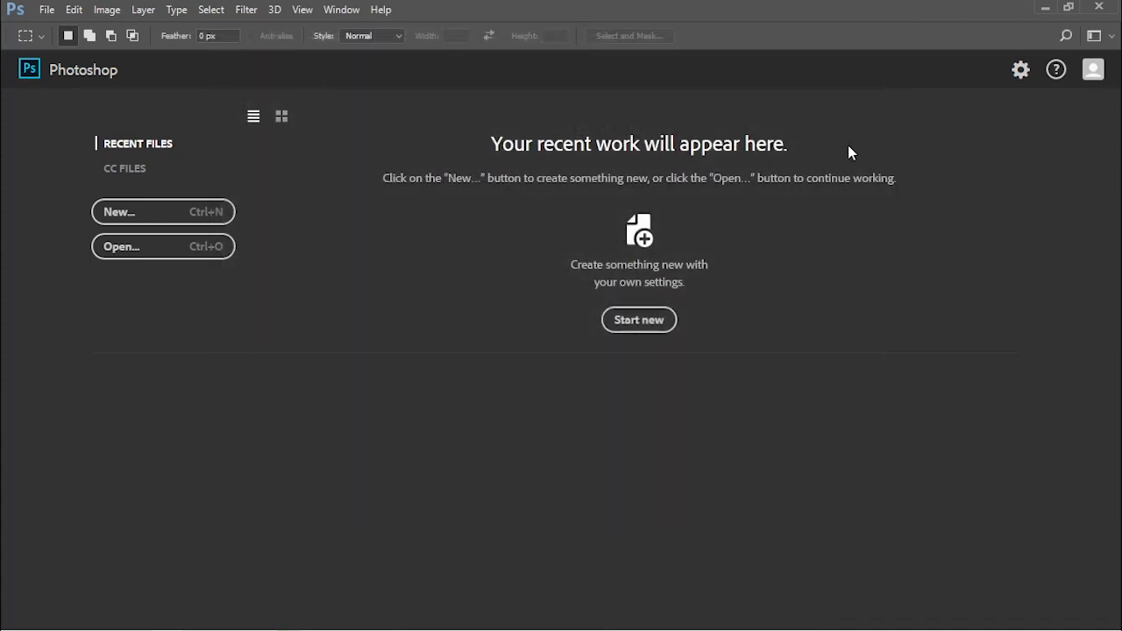
- Reopen the Keyboard Shortcuts and Menus settings to check the available shortcut sets, cancel them, and return to Photoshop from File Explorer
{"action": "key", "text": "ctrl+alt+shift+k"}
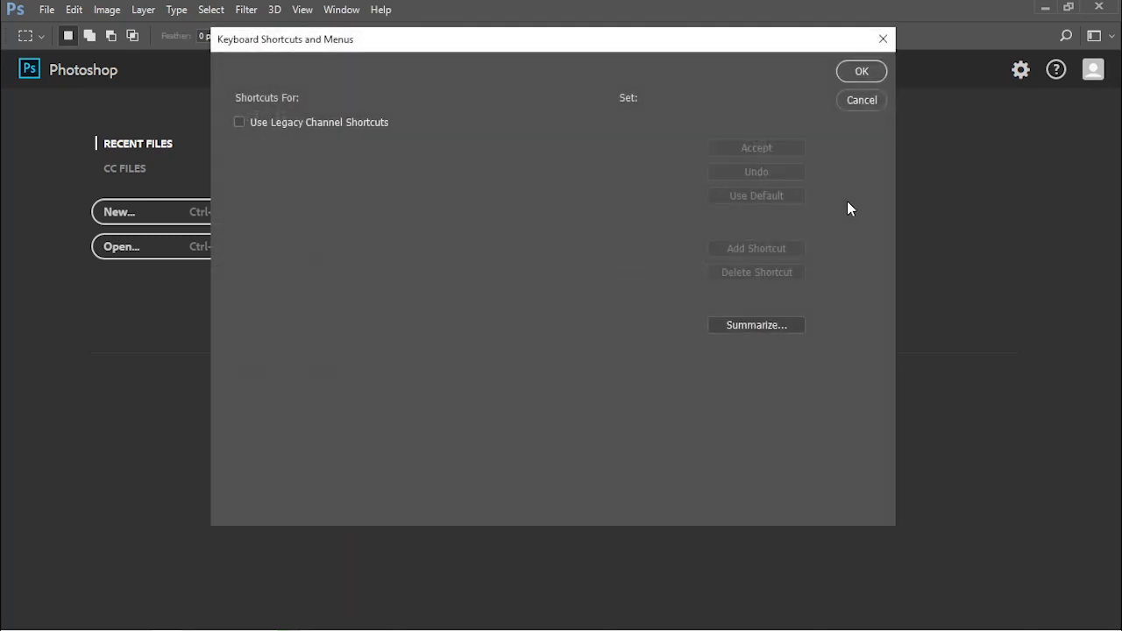
{"action": "left_click", "coordinate": [721, 101]}
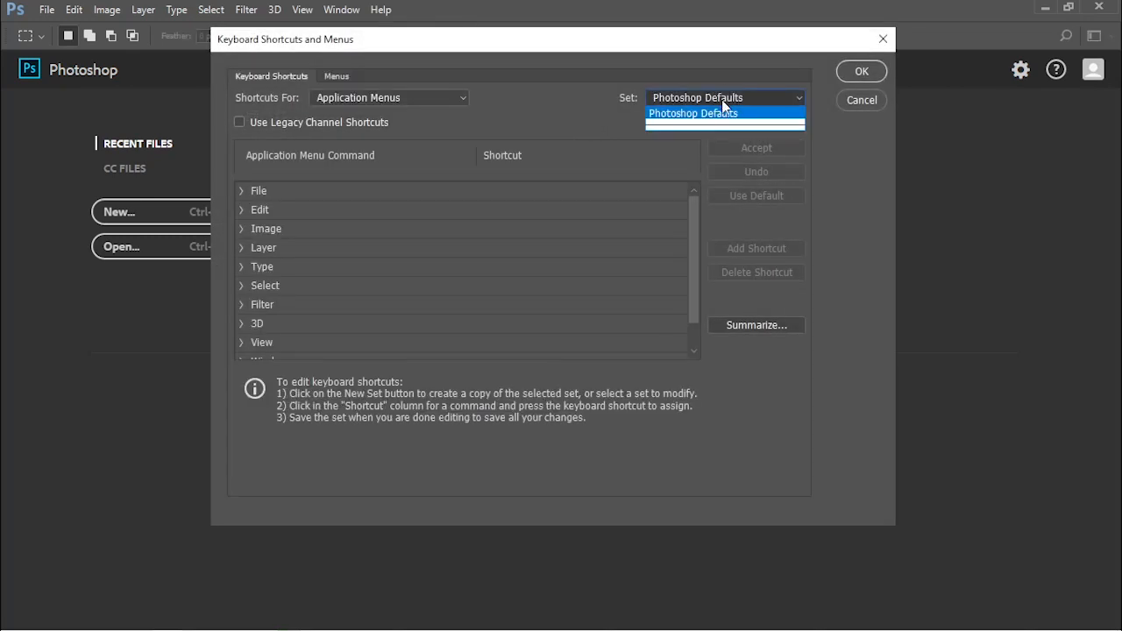
{"action": "left_click", "coordinate": [743, 128]}
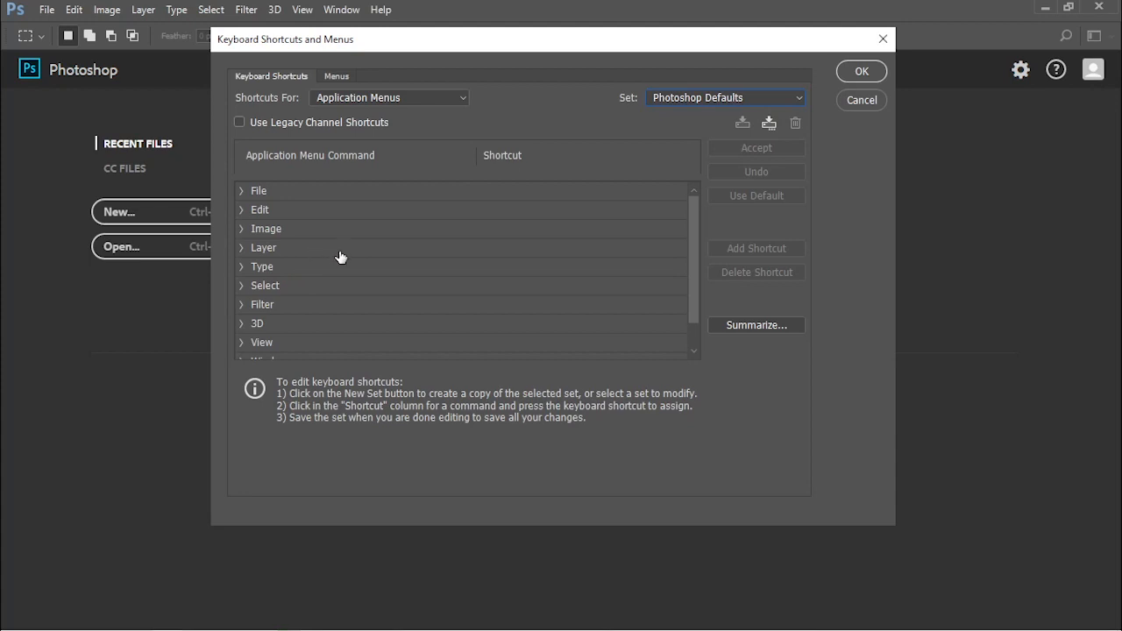
{"action": "left_click", "coordinate": [863, 101]}
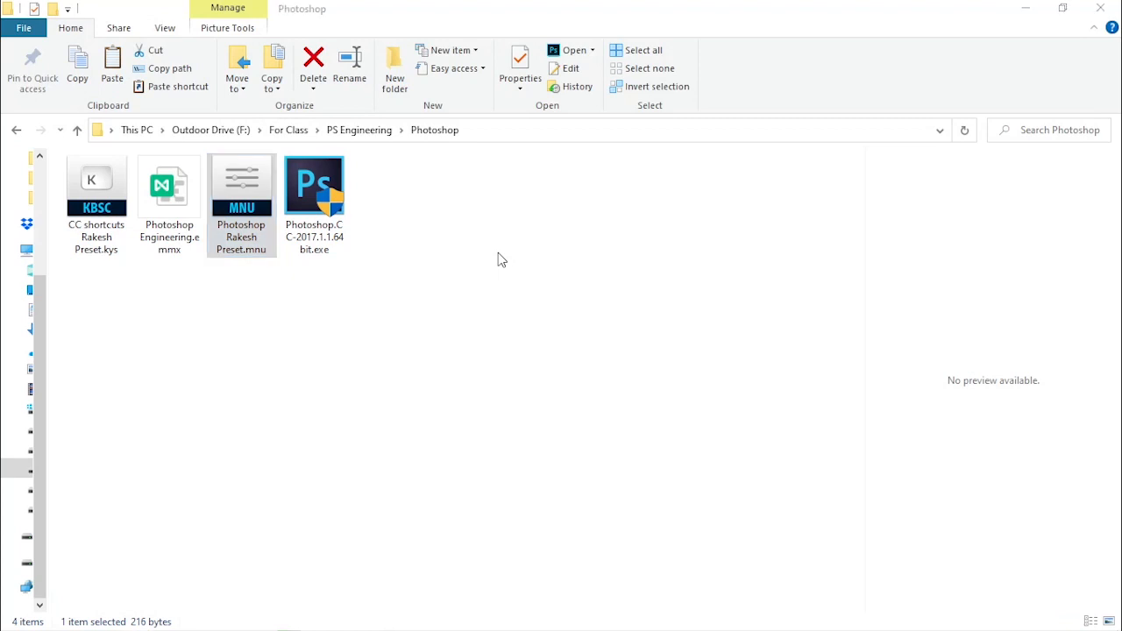
{"action": "left_click", "coordinate": [172, 624]}
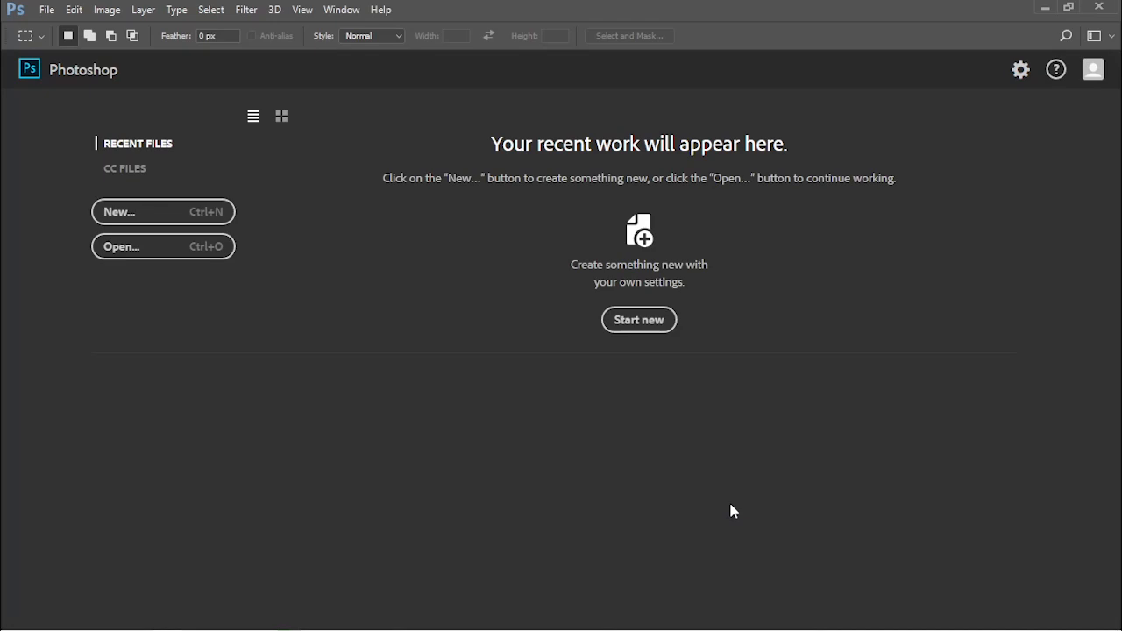
- Start a new document and set its resolution to 150 pixels/inch
{"action": "left_click", "coordinate": [200, 226]}
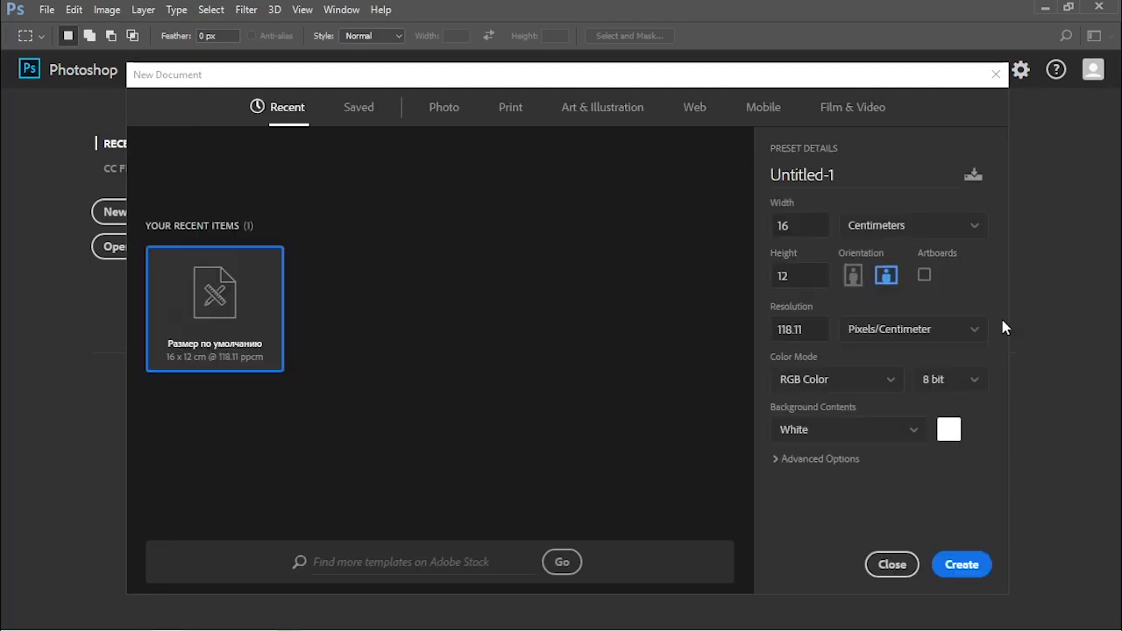
{"action": "left_click", "coordinate": [855, 330]}
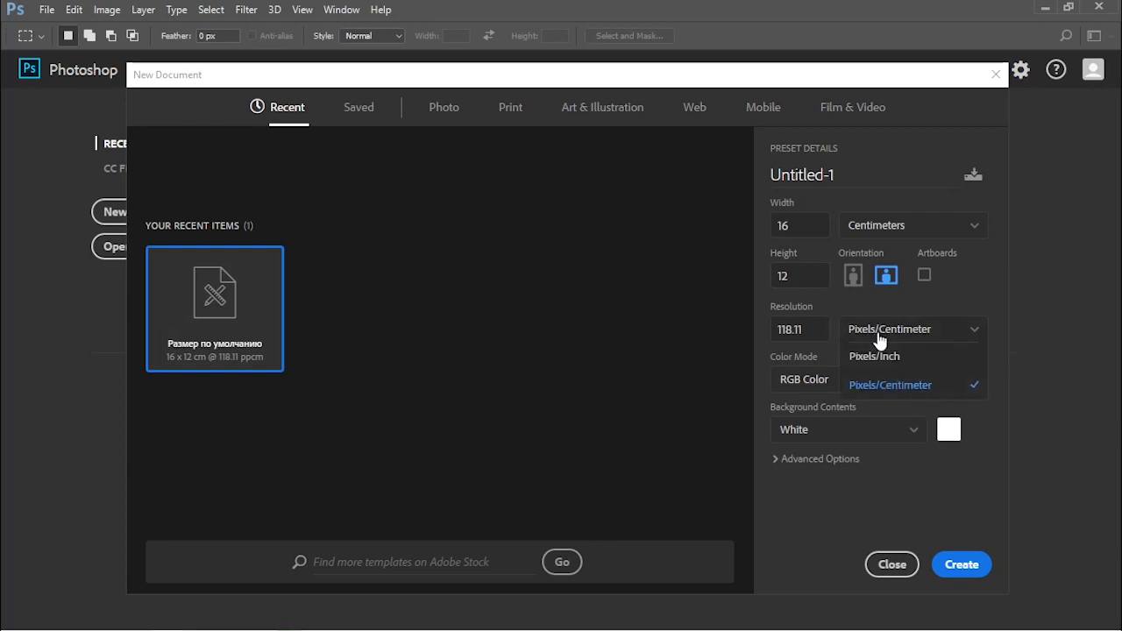
{"action": "left_click", "coordinate": [877, 358]}
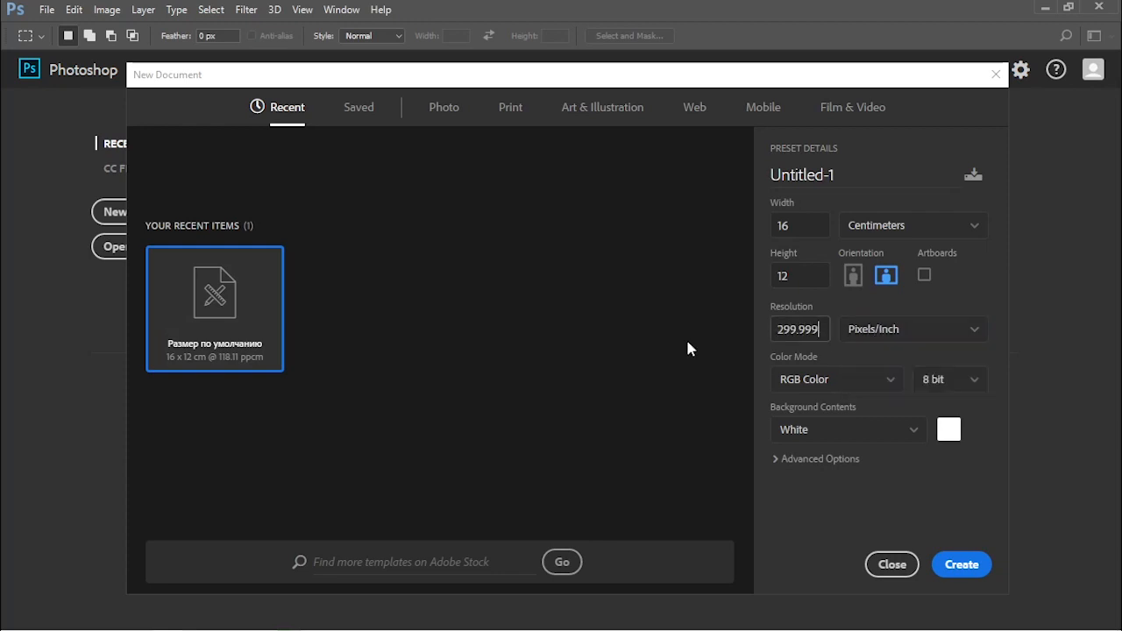
{"action": "type", "text": "150"}
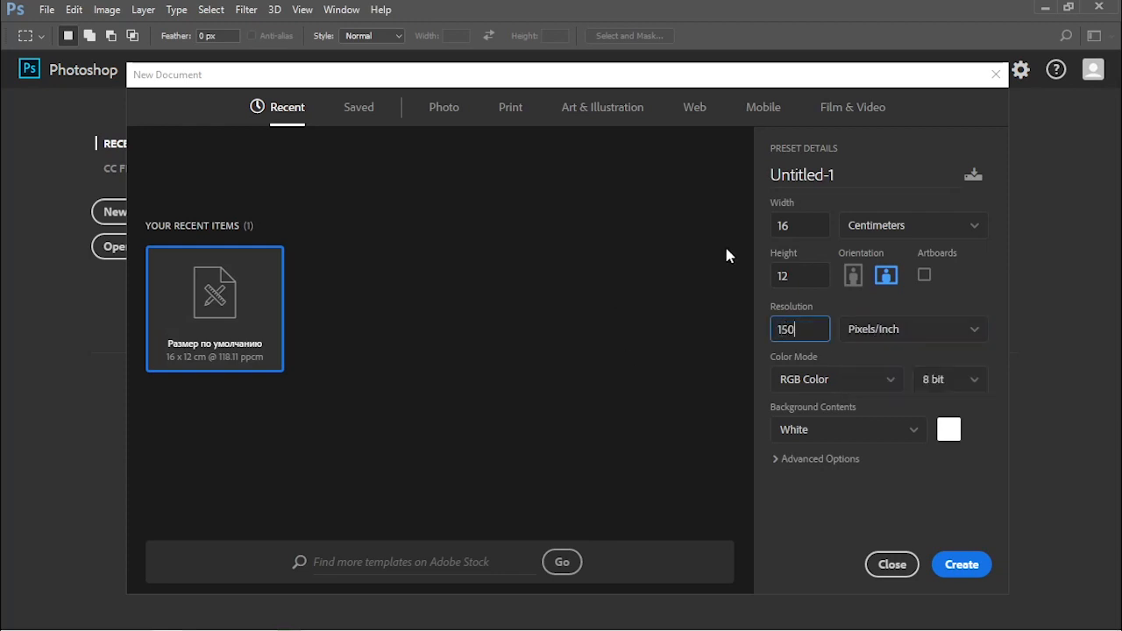
- Set the new document's size to 10 by 10 inches and create it
{"action": "left_click", "coordinate": [879, 228]}
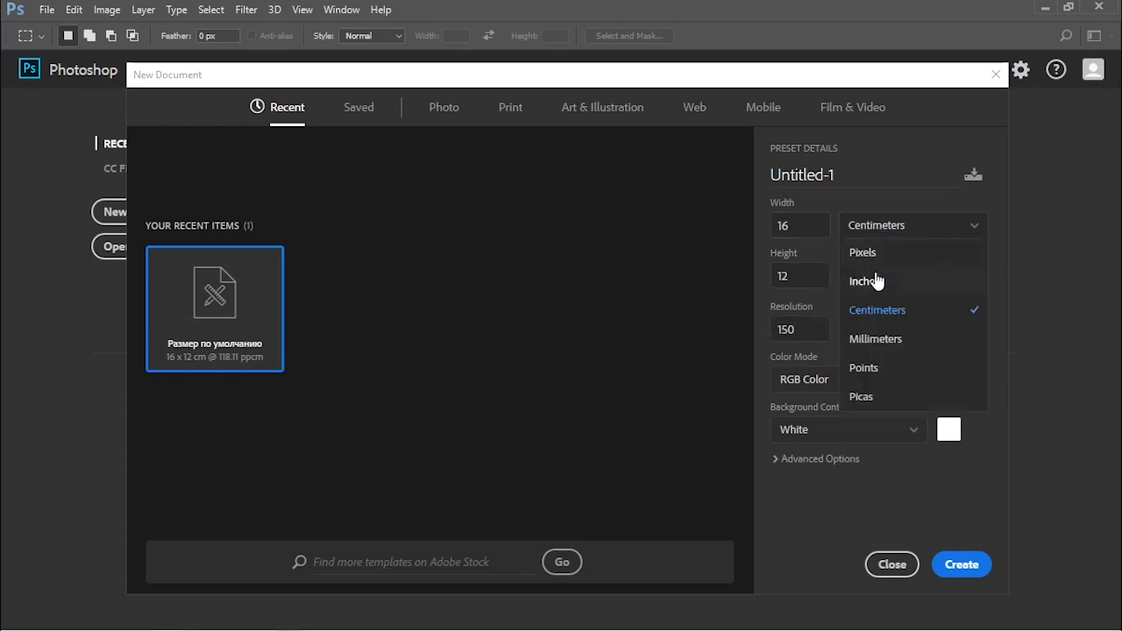
{"action": "left_click", "coordinate": [864, 280]}
{"action": "type", "text": "10"}
{"action": "key", "text": "Tab"}
{"action": "key", "text": "Tab"}
{"action": "type", "text": "10"}
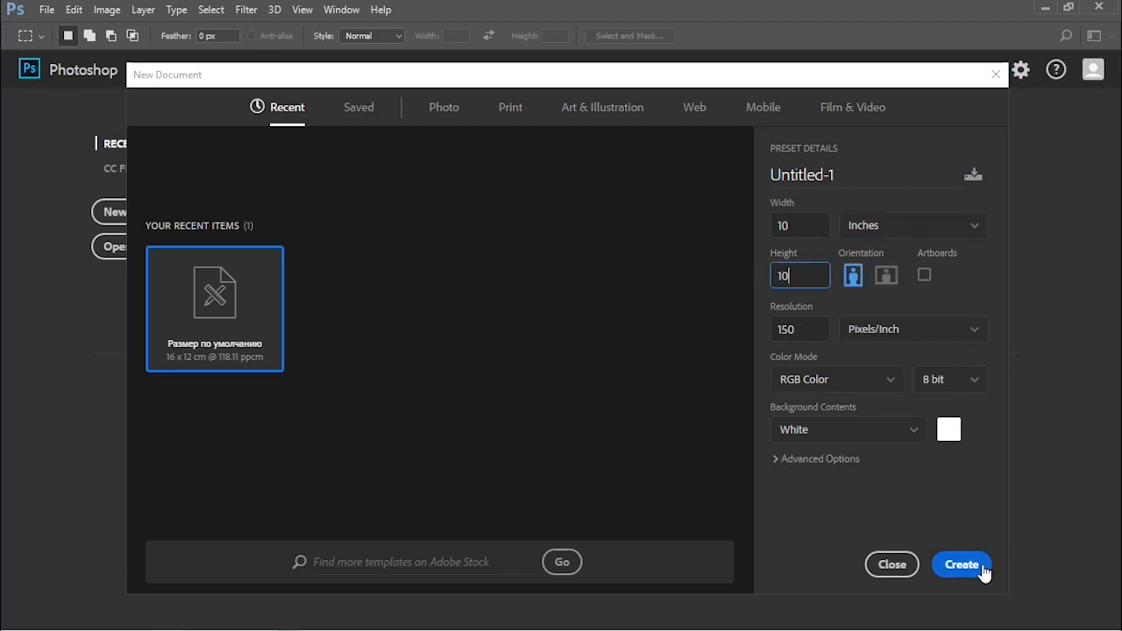
{"action": "left_click", "coordinate": [420, 321]}
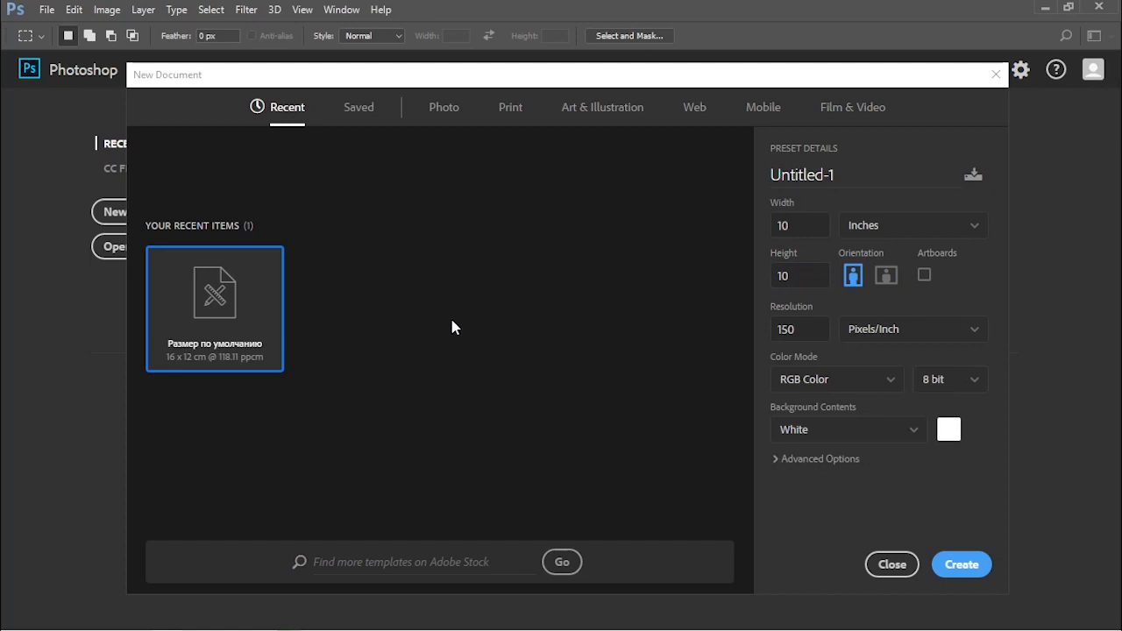
{"action": "key", "text": "Return"}
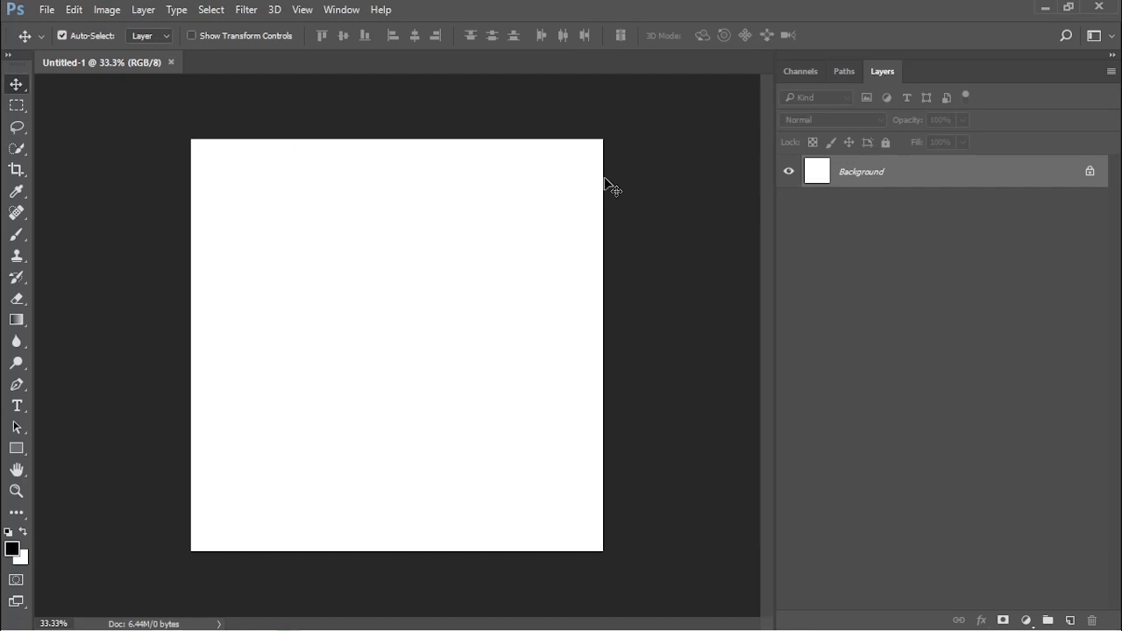
- Open the Keyboard Shortcuts and Menus settings and choose the custom CC shortcuts preset as the shortcut set
{"action": "left_click", "coordinate": [73, 9]}
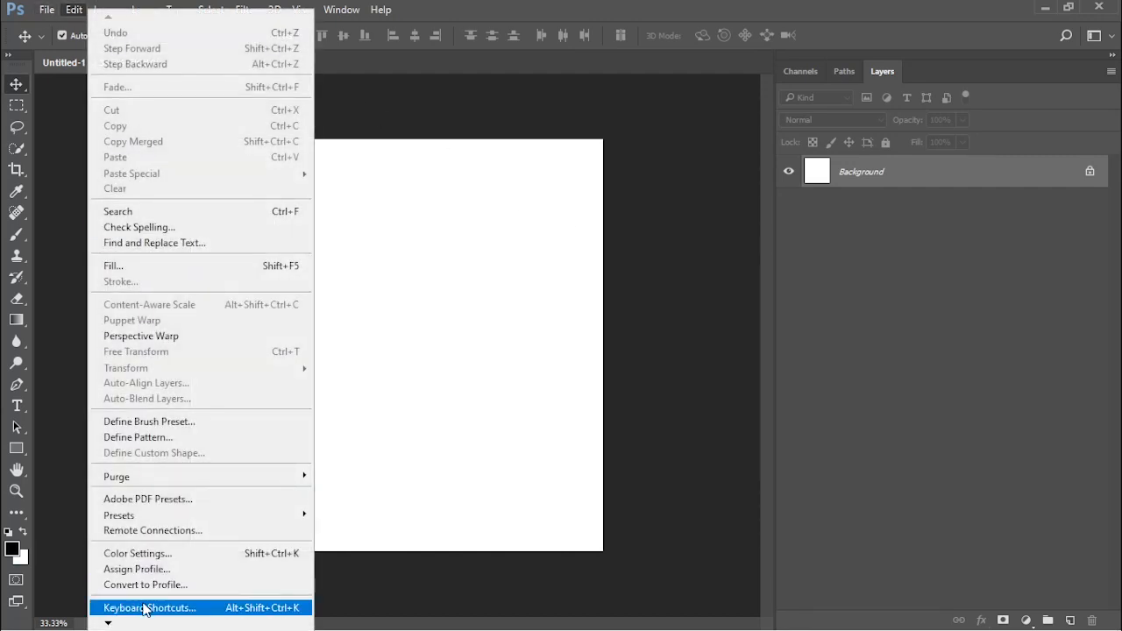
{"action": "left_click", "coordinate": [303, 610]}
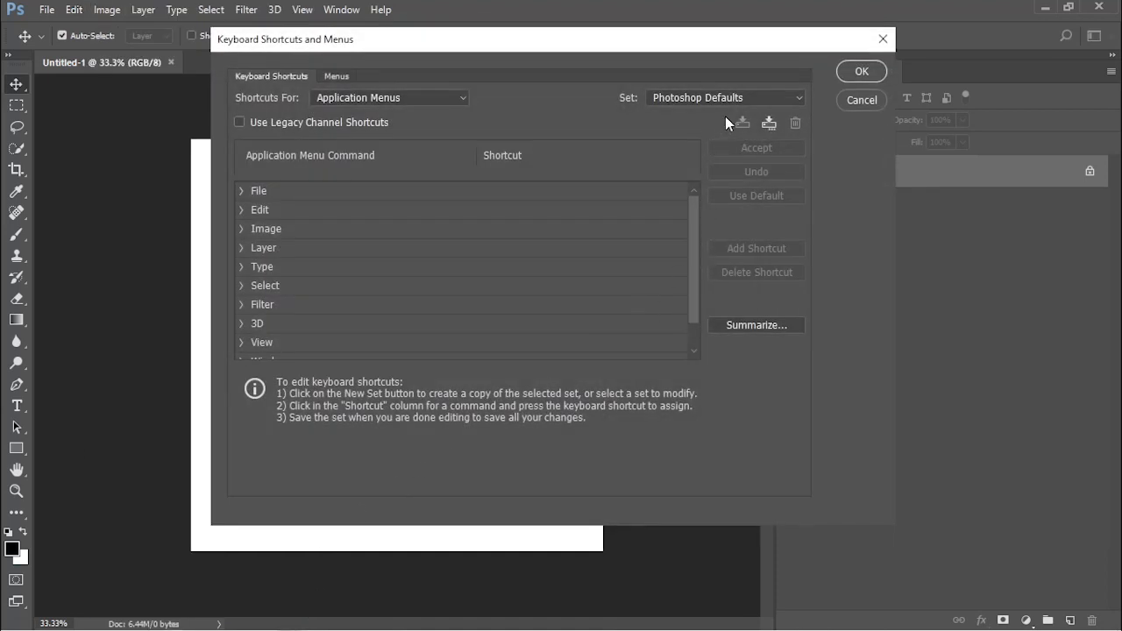
{"action": "left_click", "coordinate": [733, 98]}
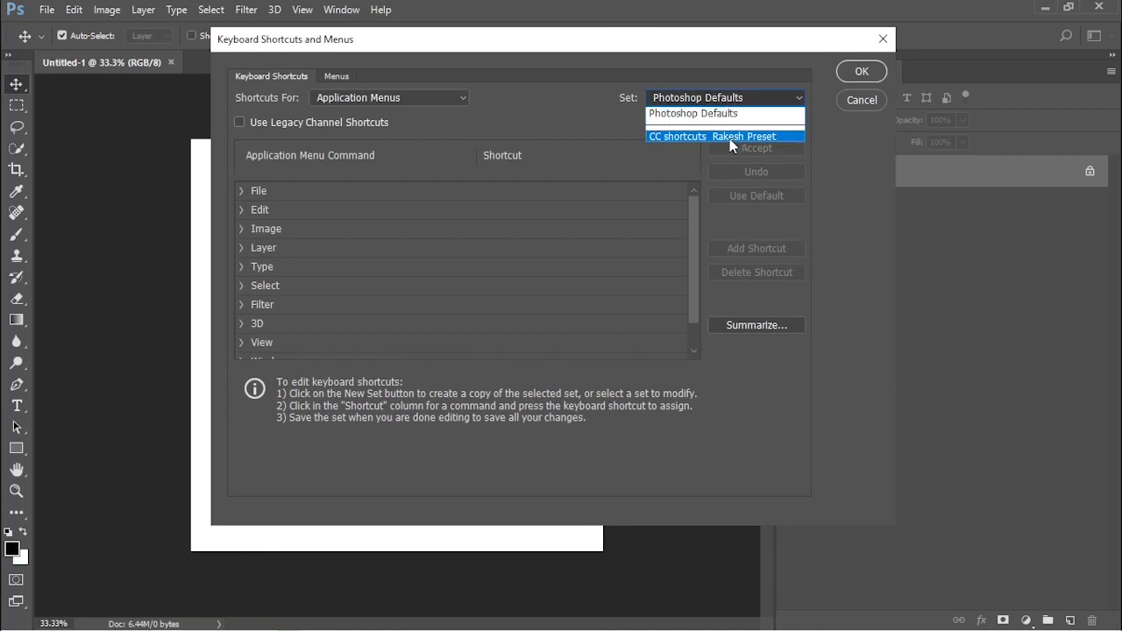
{"action": "left_click", "coordinate": [729, 136]}
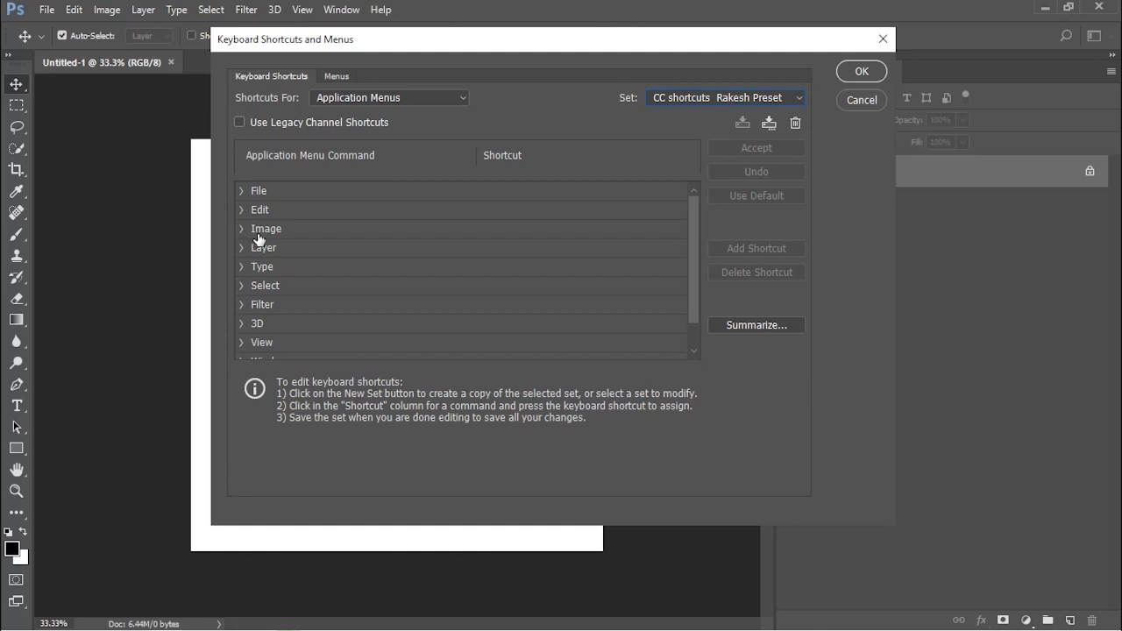
- Choose the custom Photoshop menu preset as the set for the application menus and apply the shortcut and menu settings
{"action": "left_click", "coordinate": [337, 75]}
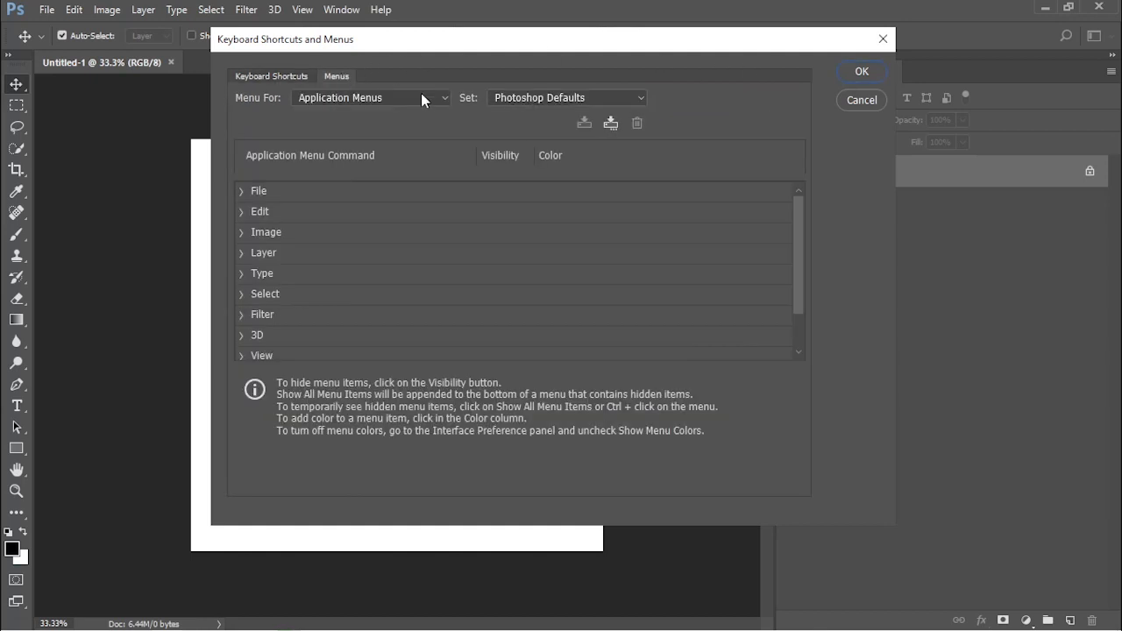
{"action": "left_click", "coordinate": [575, 98]}
{"action": "left_click", "coordinate": [570, 136]}
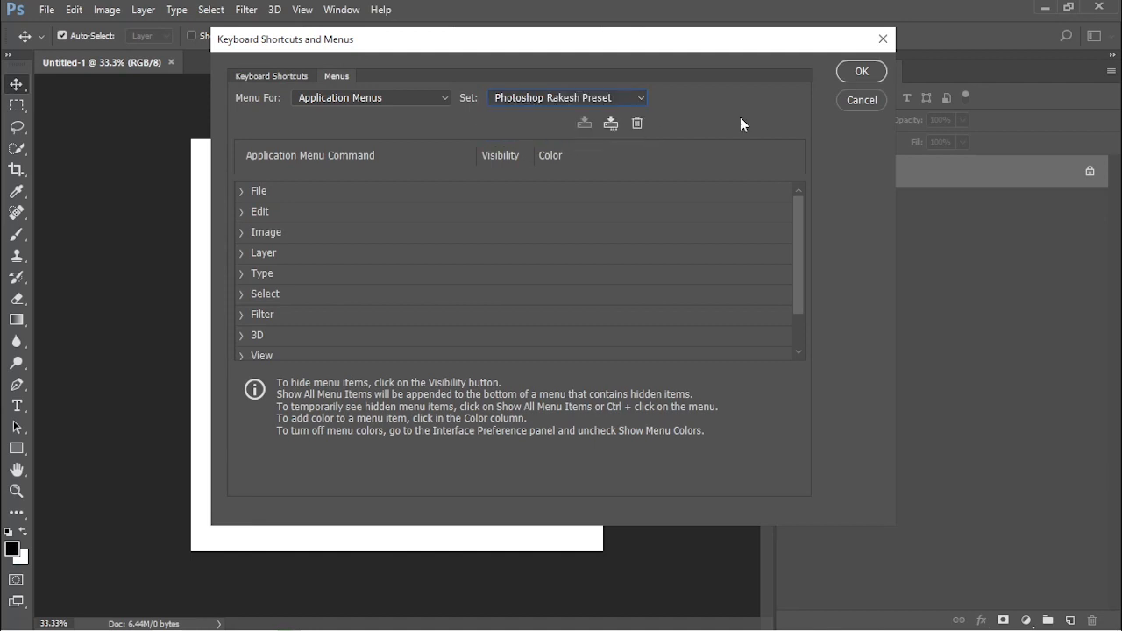
{"action": "left_click", "coordinate": [860, 72]}
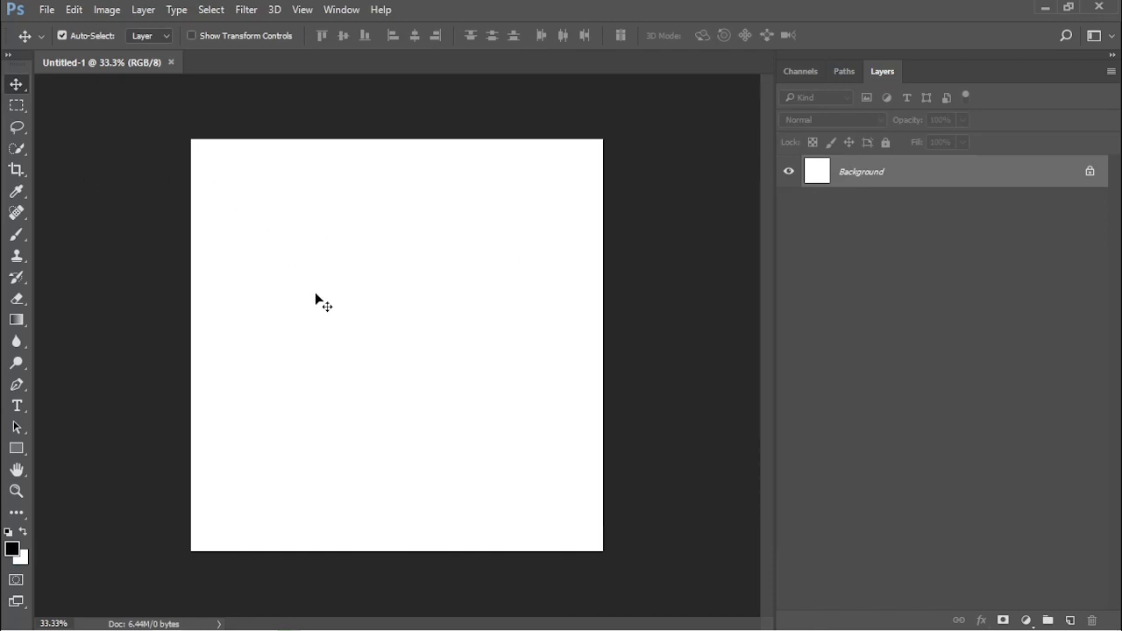
- Test the tool shortcuts by switching between the Pencil, Clone Stamp and Brush tools
{"action": "key", "text": "shift+b"}
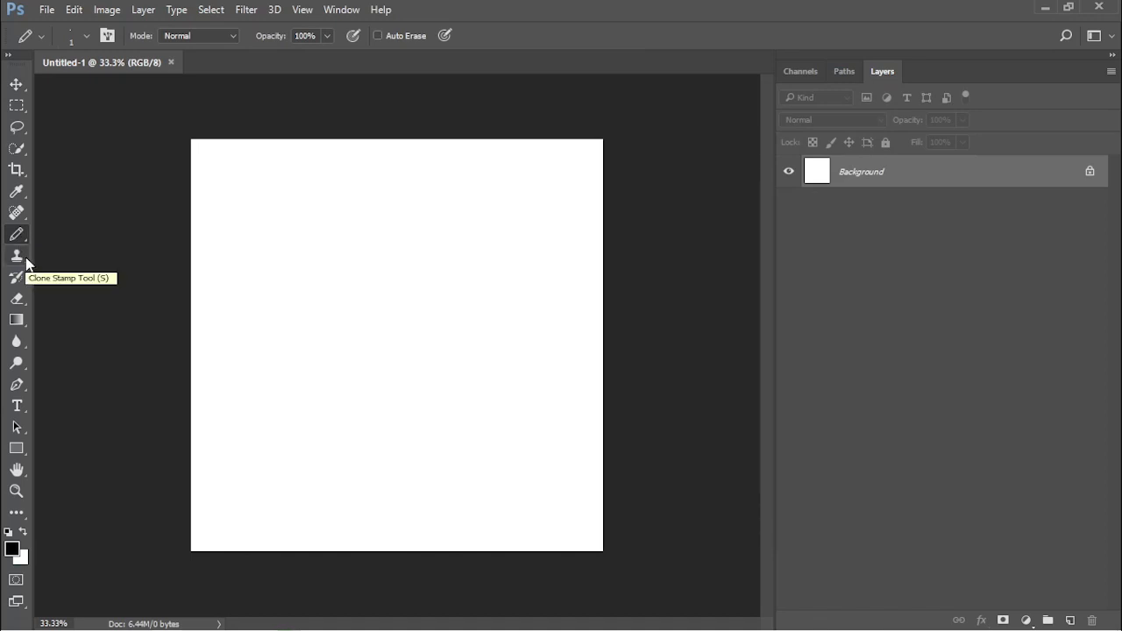
{"action": "left_click", "coordinate": [23, 257]}
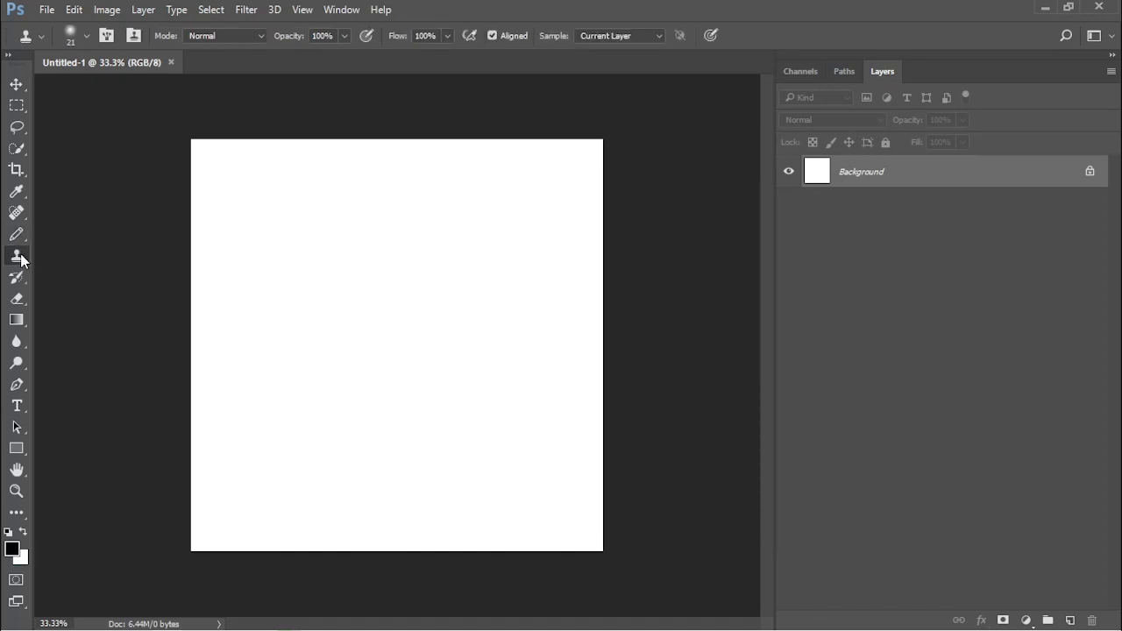
{"action": "key", "text": "b"}
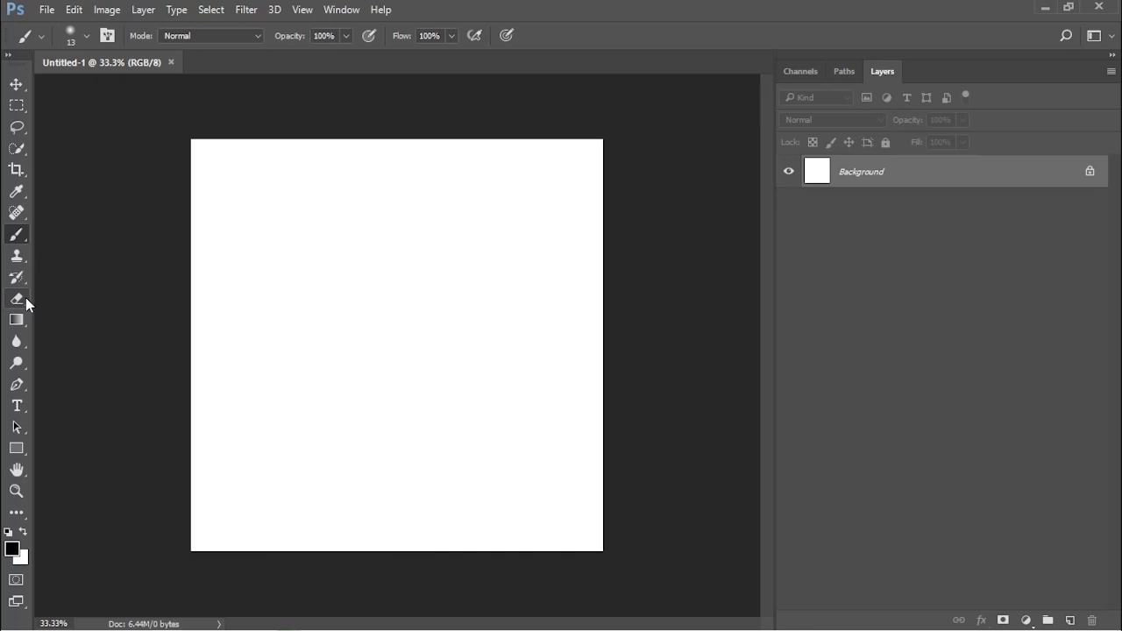
{"action": "key", "text": "k"}
{"action": "right_click", "coordinate": [16, 347]}
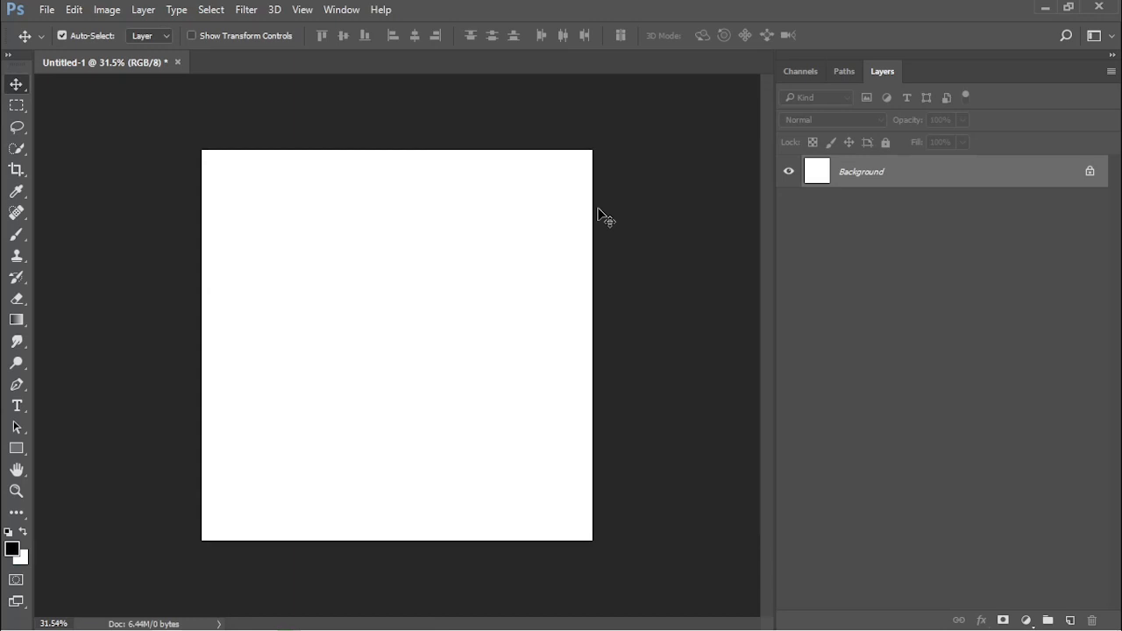
- Add a pattern fill layer above the background and reposition its floral pattern on the canvas
{"action": "left_click", "coordinate": [1027, 621]}
{"action": "left_click", "coordinate": [1012, 298]}
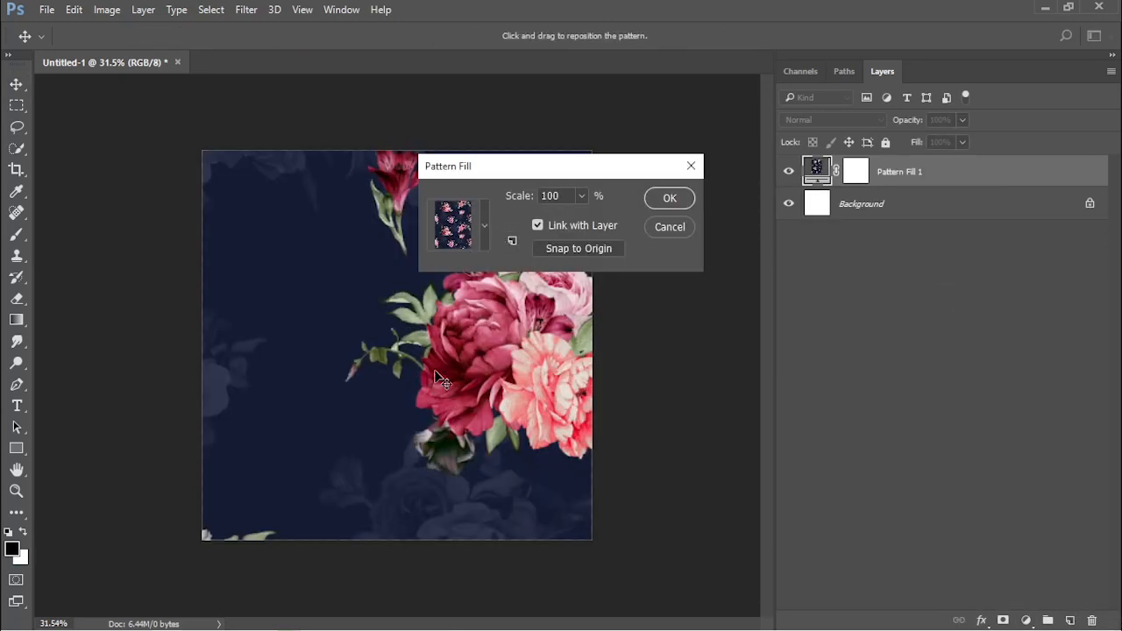
{"action": "left_click_drag", "start_coordinate": [368, 355], "coordinate": [494, 395]}
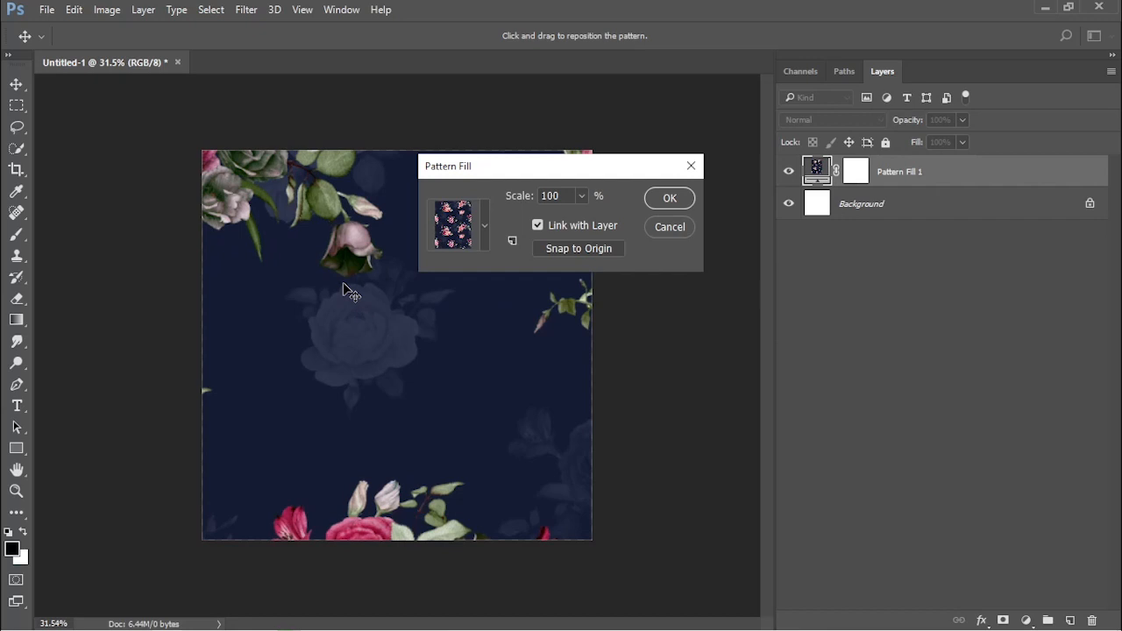
- Replace the floral pattern with the concentric-squares pattern and apply the pattern fill
{"action": "left_click", "coordinate": [485, 227]}
{"action": "mouse_move", "coordinate": [525, 292]}
{"action": "left_mouse_down"}
{"action": "mouse_move", "coordinate": [528, 344]}
{"action": "mouse_move", "coordinate": [543, 284]}
{"action": "left_mouse_up"}
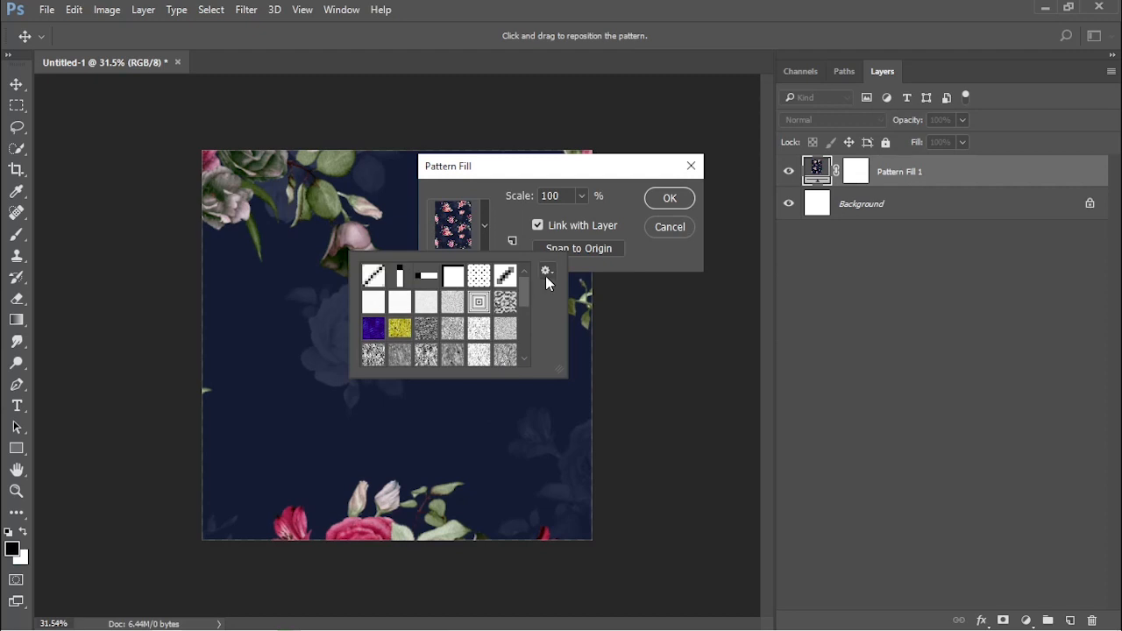
{"action": "left_click", "coordinate": [506, 303]}
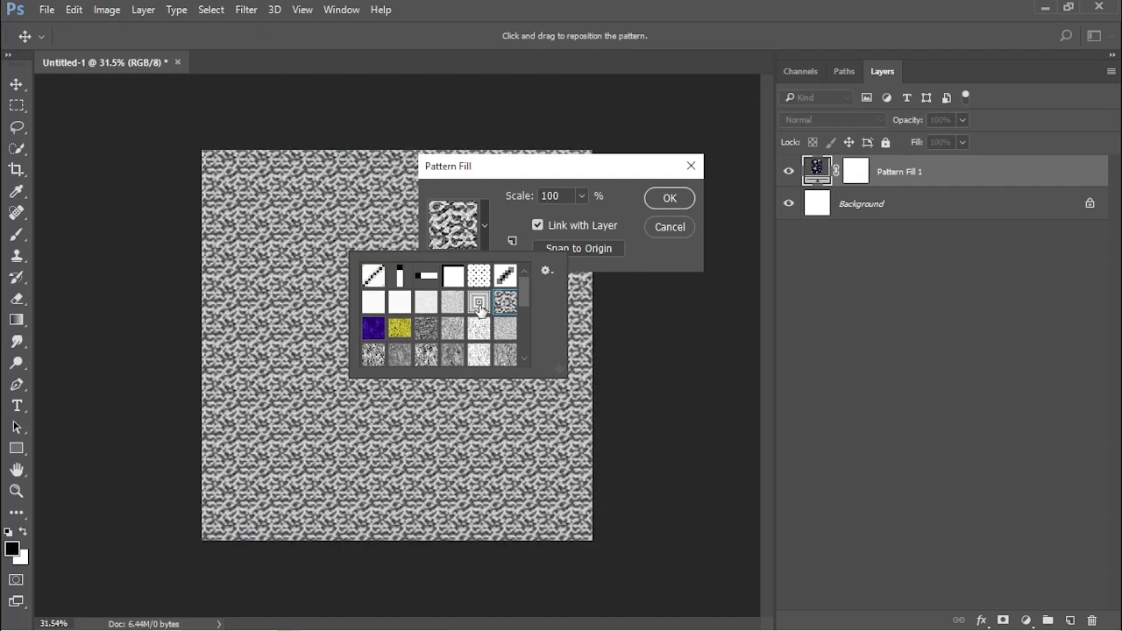
{"action": "left_click", "coordinate": [478, 306]}
{"action": "left_click", "coordinate": [664, 202]}
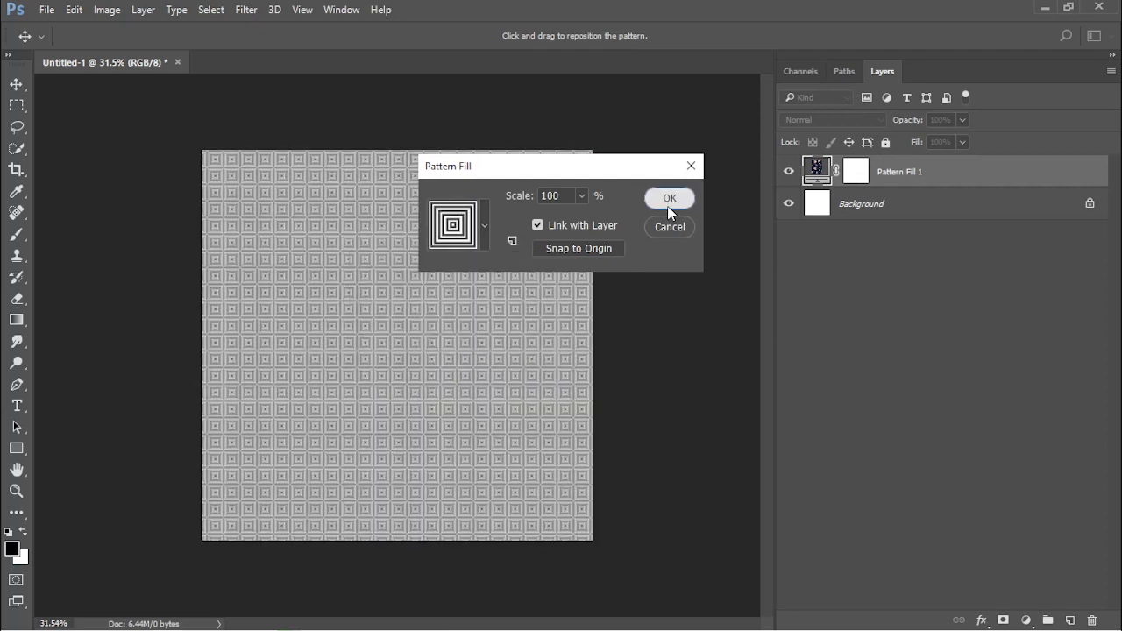
{"action": "left_click", "coordinate": [668, 199]}
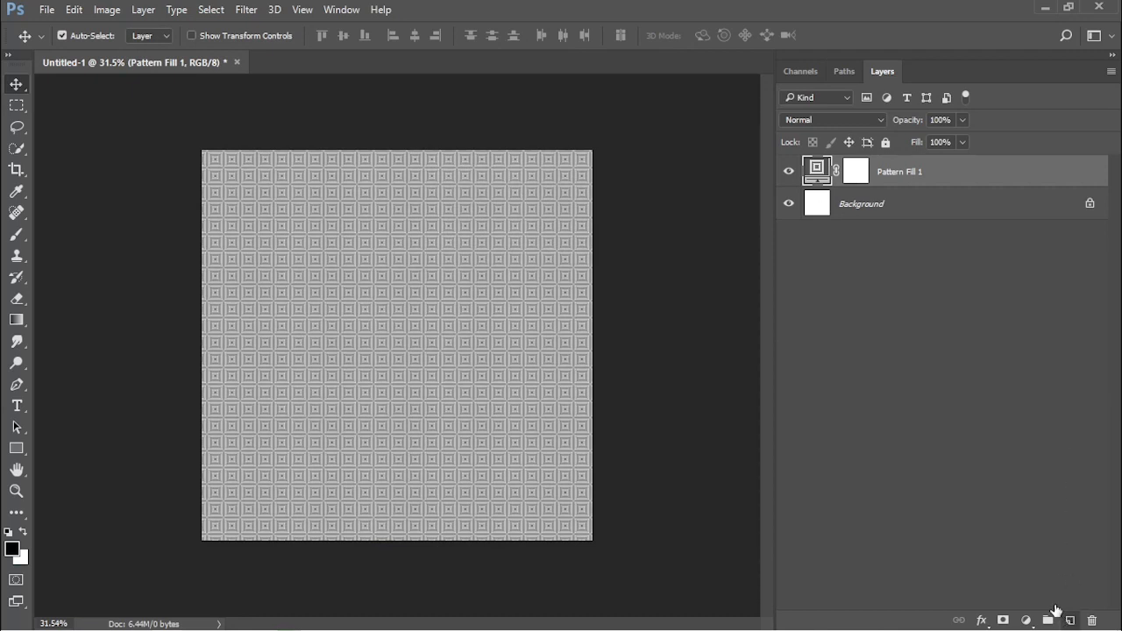
- Add a new layer, fill a rectangular selection along the canvas's upper edge with black and deselect it
{"action": "left_click", "coordinate": [1065, 618]}
{"action": "key", "text": "b"}
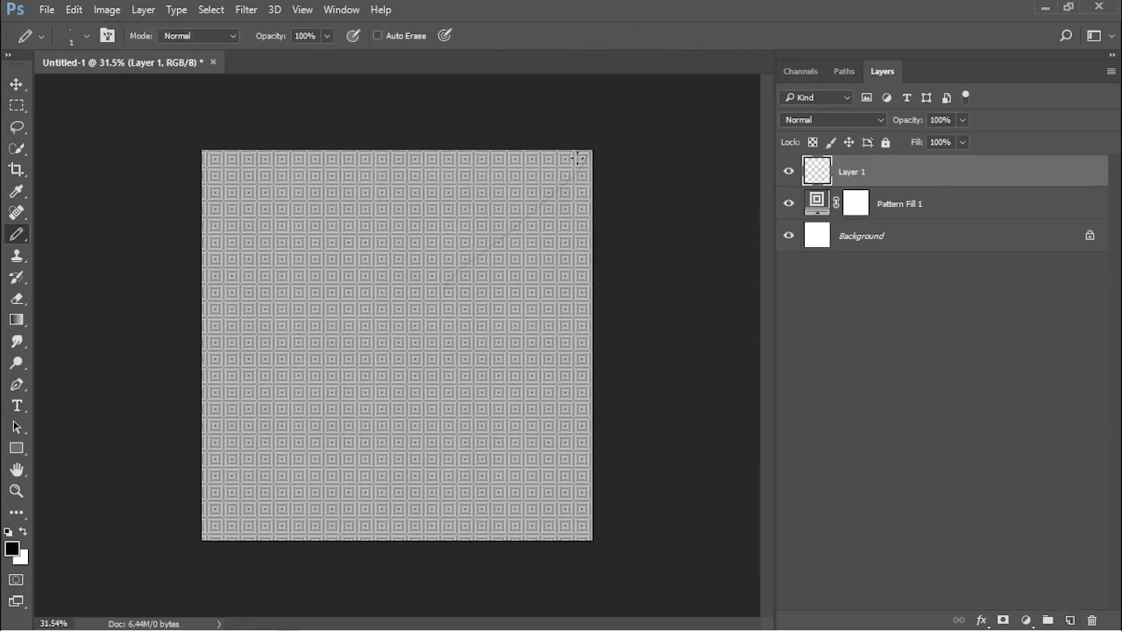
{"action": "key", "text": "m"}
{"action": "mouse_move", "coordinate": [392, 302]}
{"action": "left_mouse_down"}
{"action": "mouse_move", "coordinate": [544, 115]}
{"action": "mouse_move", "coordinate": [564, 109]}
{"action": "left_mouse_up"}
{"action": "key", "text": "alt+BackSpace"}
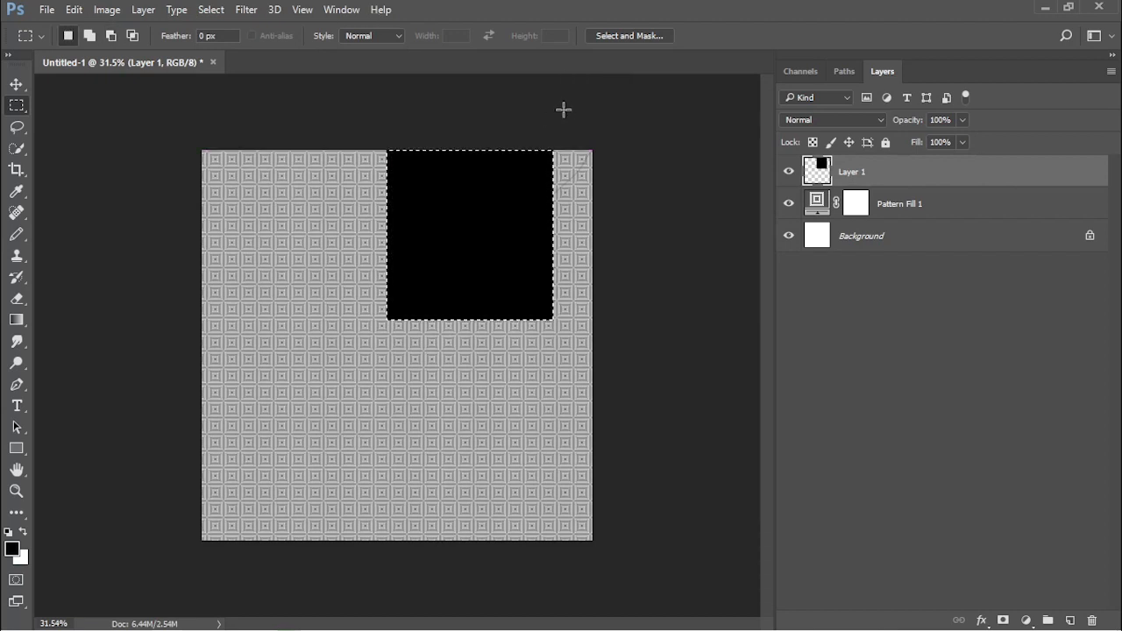
{"action": "key", "text": "ctrl+d"}
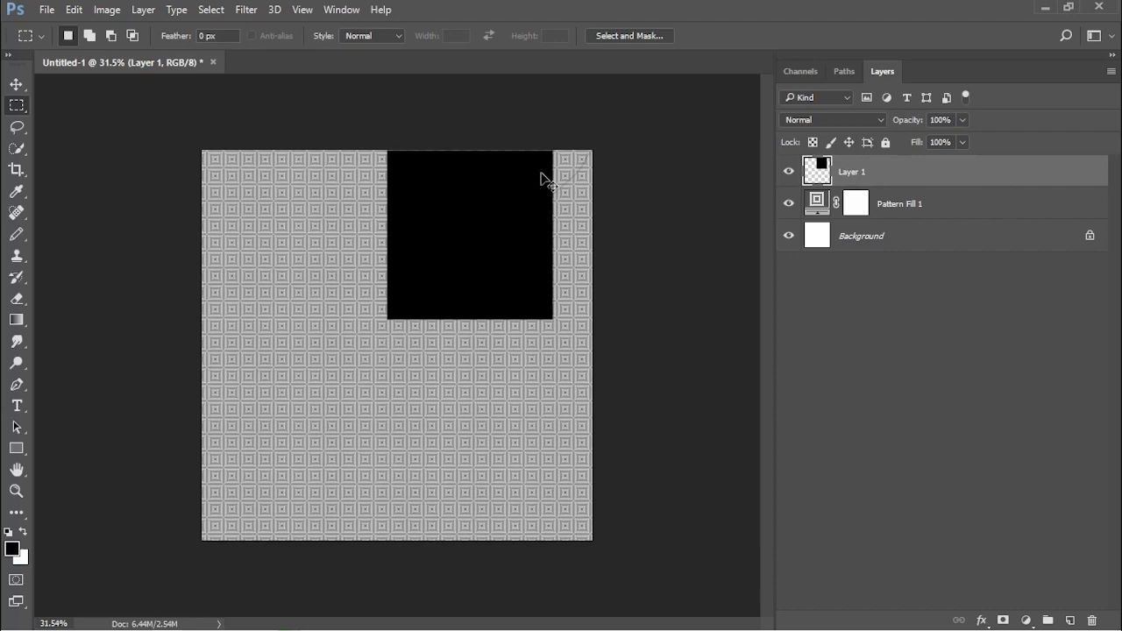
- In the Tools preferences, allow the canvas to be scrolled beyond its normal limits and apply the change
{"action": "key", "text": "i"}
{"action": "key", "text": "ctrl+k"}
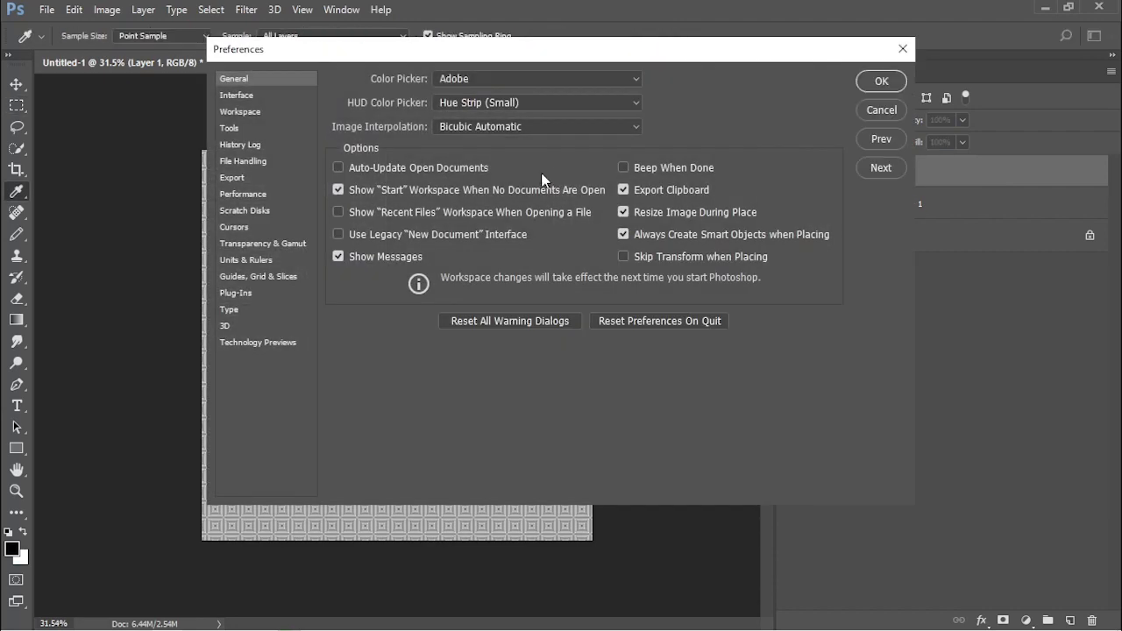
{"action": "left_click", "coordinate": [229, 128]}
{"action": "left_click", "coordinate": [388, 166]}
{"action": "left_click", "coordinate": [882, 81]}
- Try out free canvas panning and zoom in on the black rectangle
{"action": "key", "text": "m"}
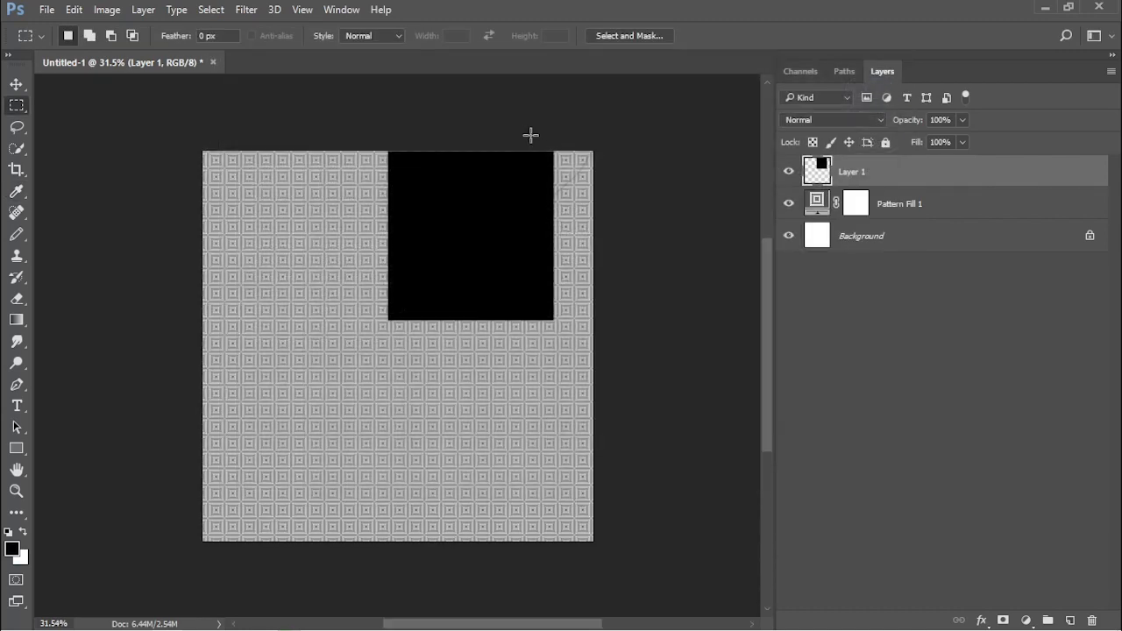
{"action": "left_click_drag", "start_coordinate": [470, 126], "coordinate": [735, 144]}
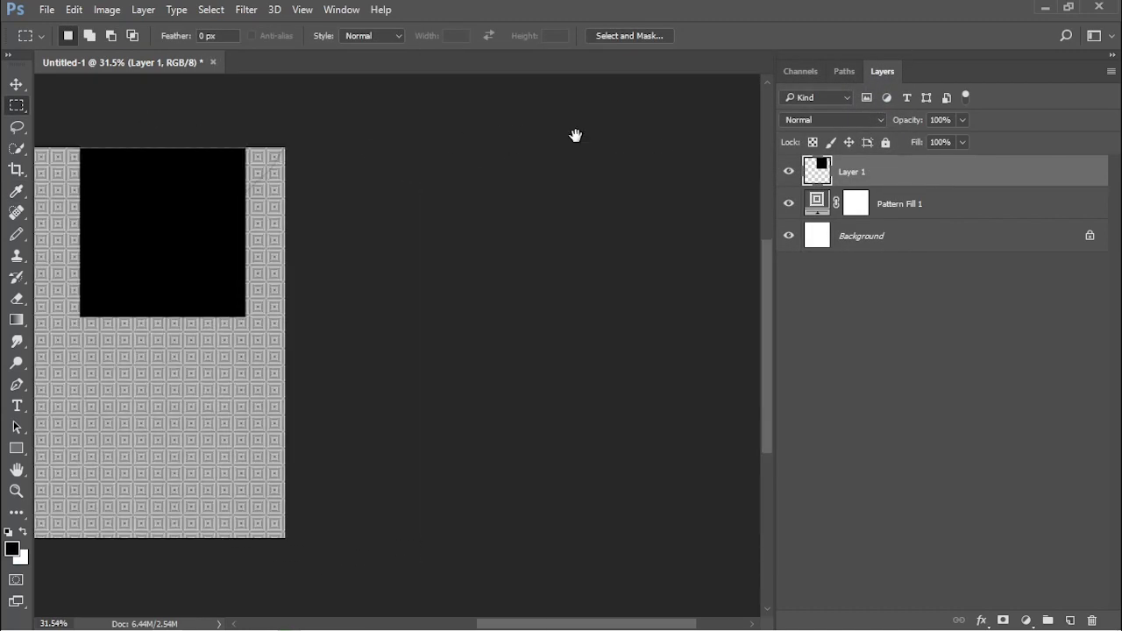
{"action": "left_click_drag", "start_coordinate": [575, 135], "coordinate": [481, 138]}
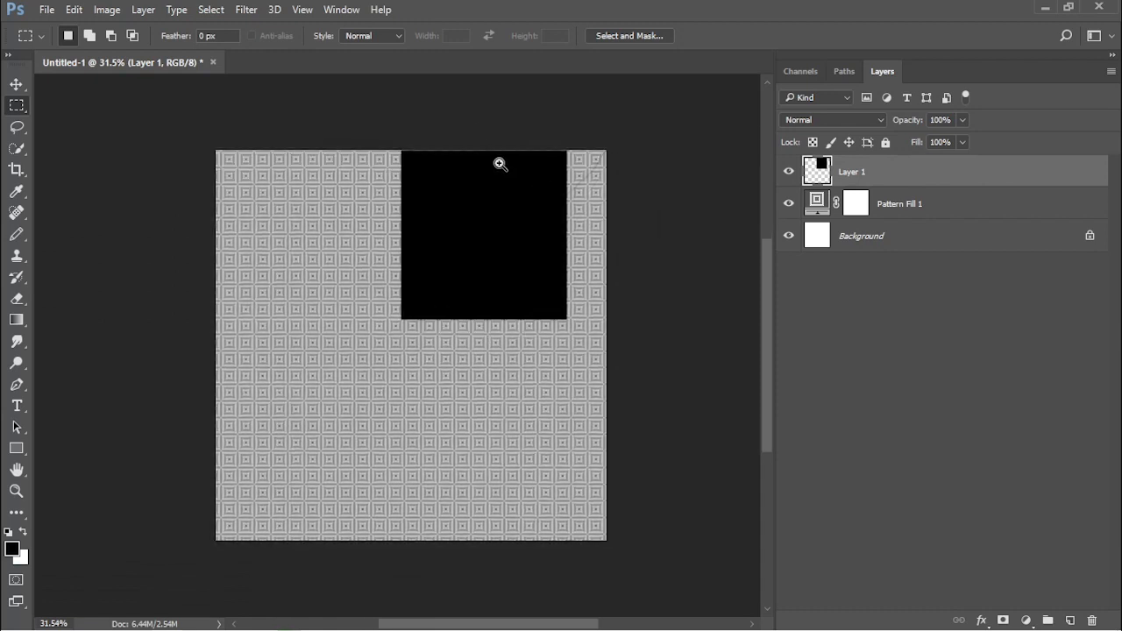
{"action": "left_click_drag", "start_coordinate": [455, 163], "coordinate": [500, 164]}
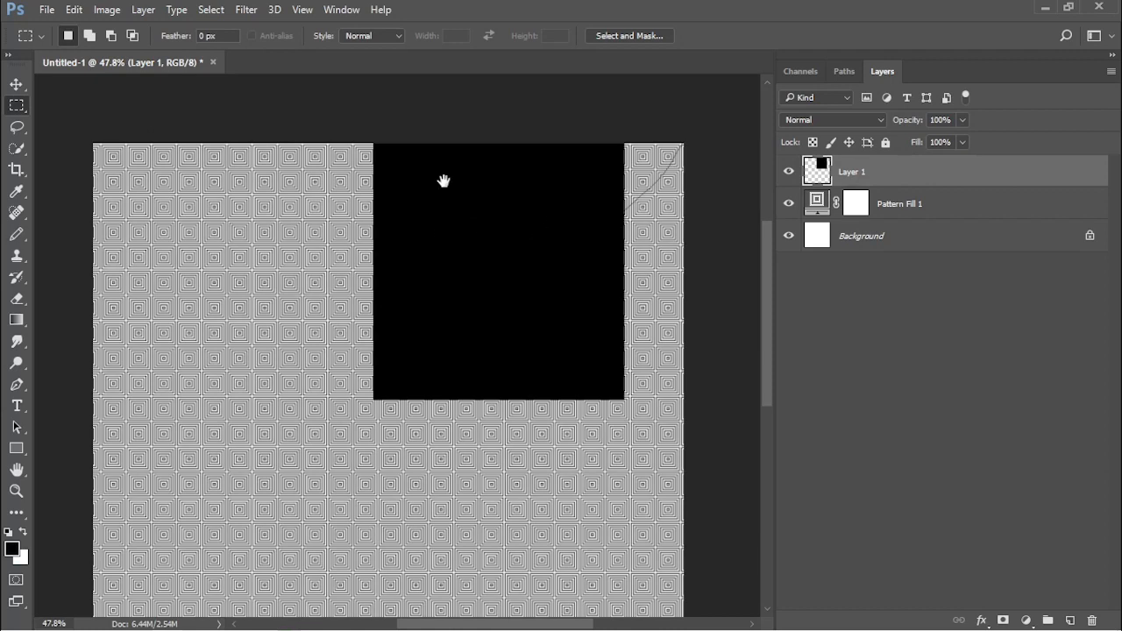
{"action": "left_click_drag", "start_coordinate": [443, 180], "coordinate": [426, 173]}
{"action": "left_click_drag", "start_coordinate": [503, 184], "coordinate": [610, 155]}
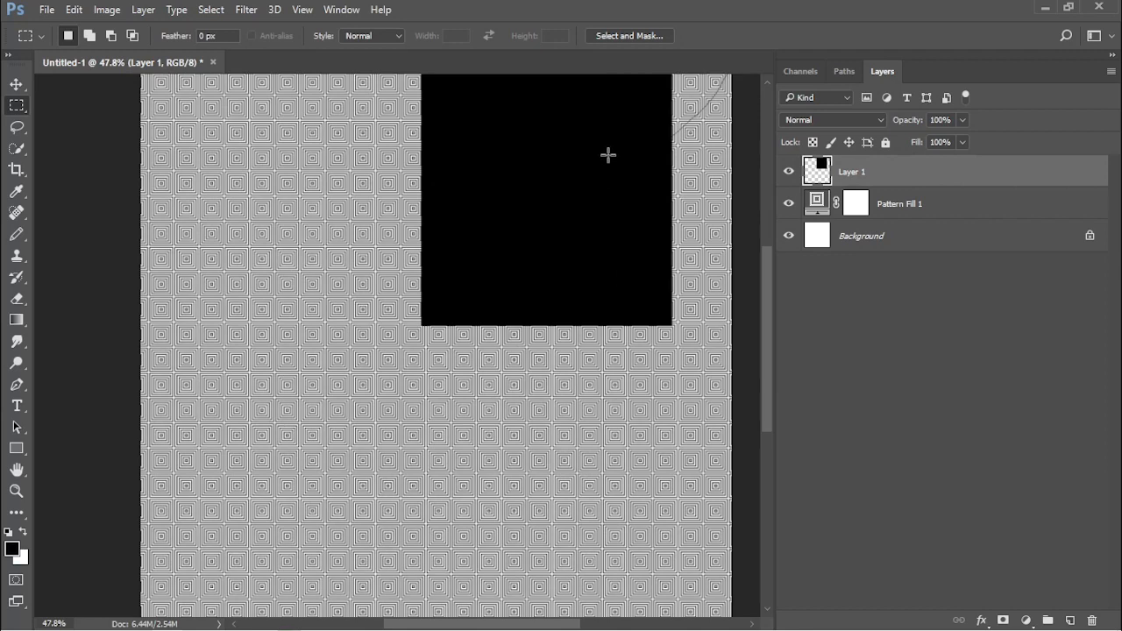
- Check the chosen shortcut set and application menu set in the Keyboard Shortcuts and Menus settings, and leave without applying changes
{"action": "left_click", "coordinate": [74, 10]}
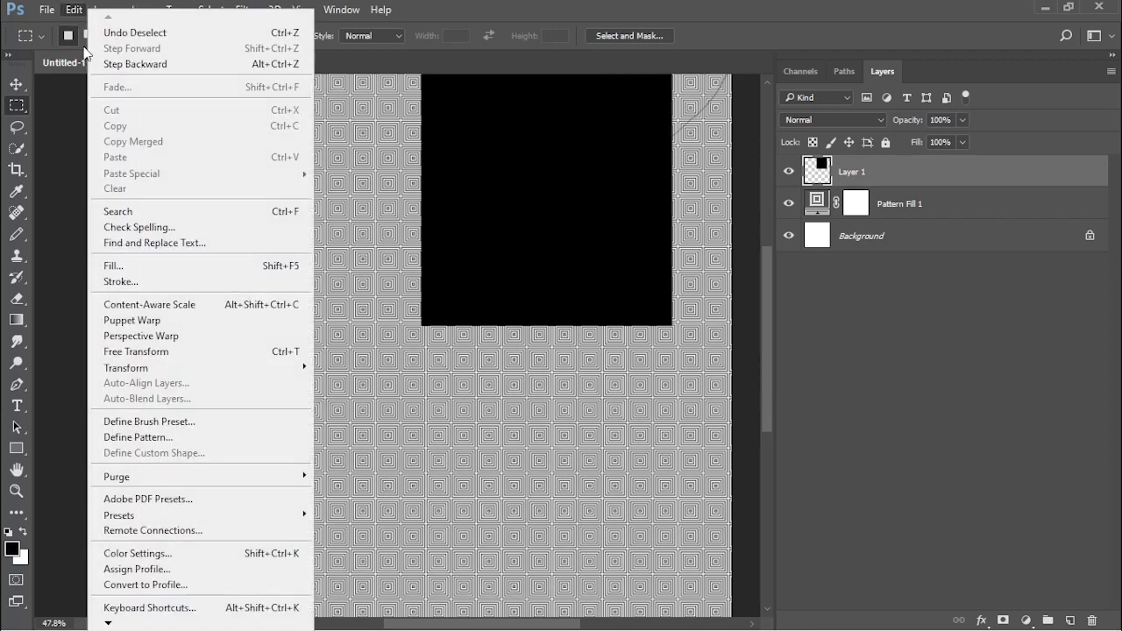
{"action": "left_click", "coordinate": [211, 609]}
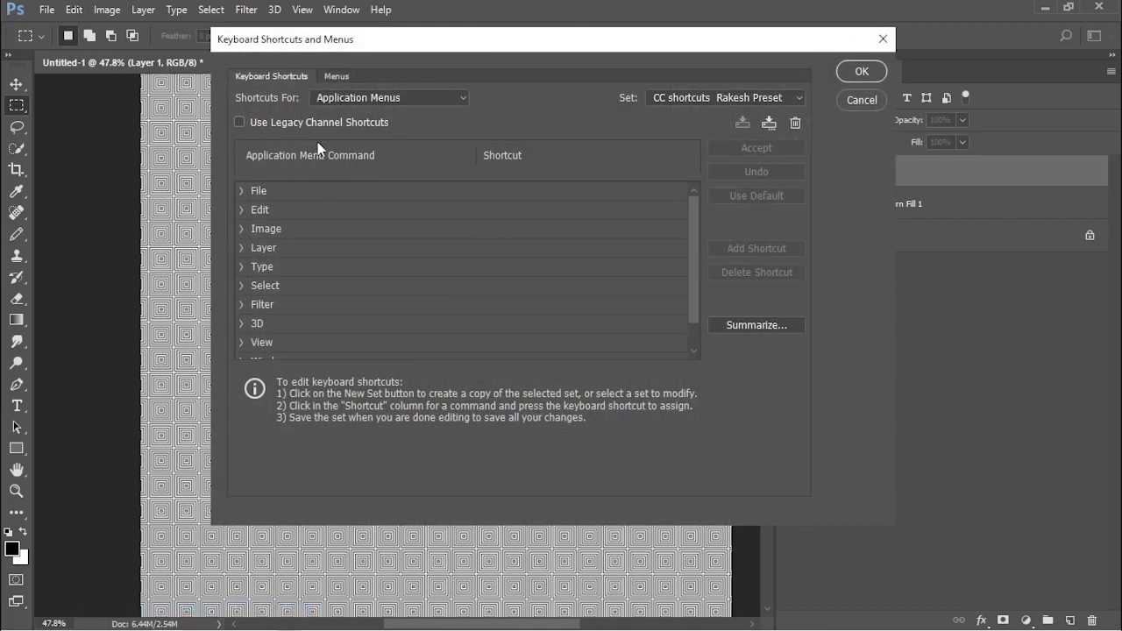
{"action": "left_click", "coordinate": [694, 97]}
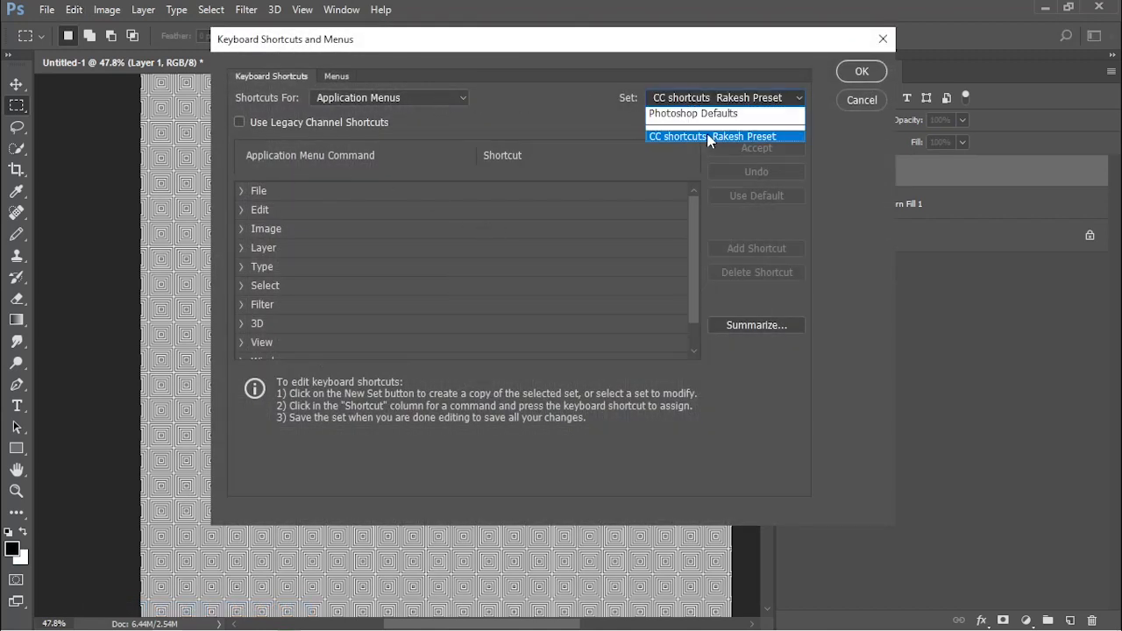
{"action": "left_click", "coordinate": [577, 118]}
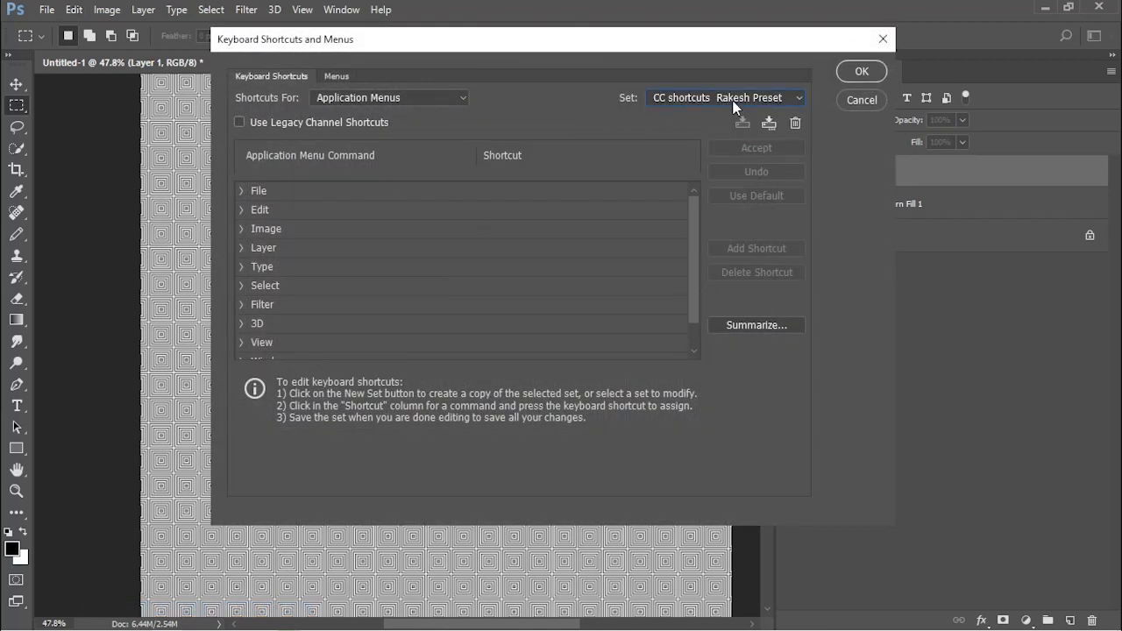
{"action": "left_click", "coordinate": [733, 98]}
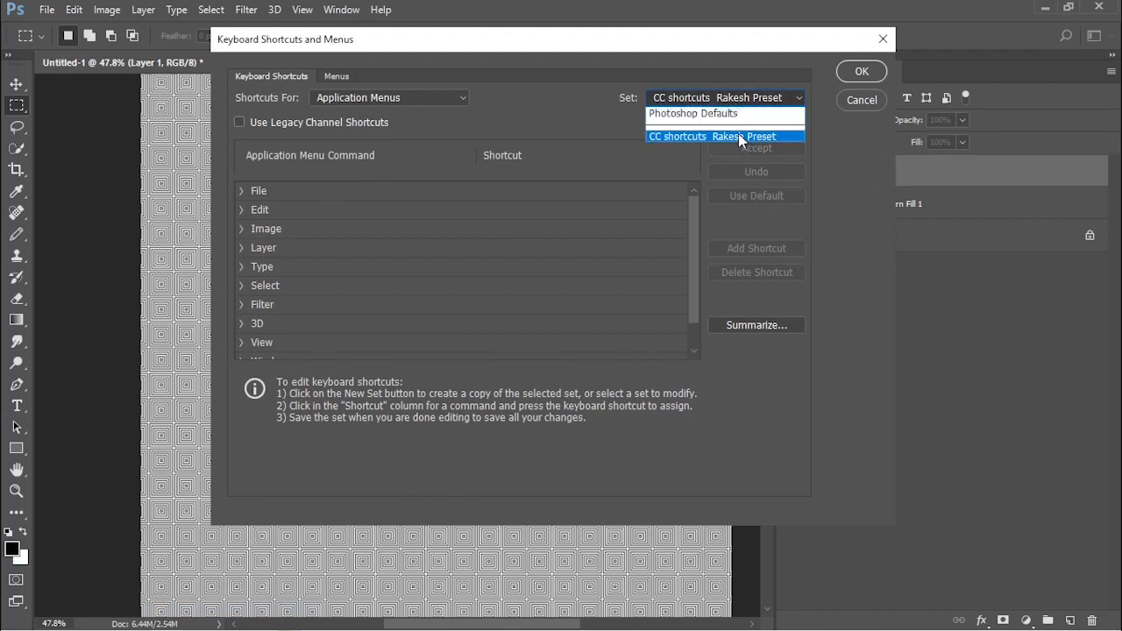
{"action": "left_click", "coordinate": [747, 98]}
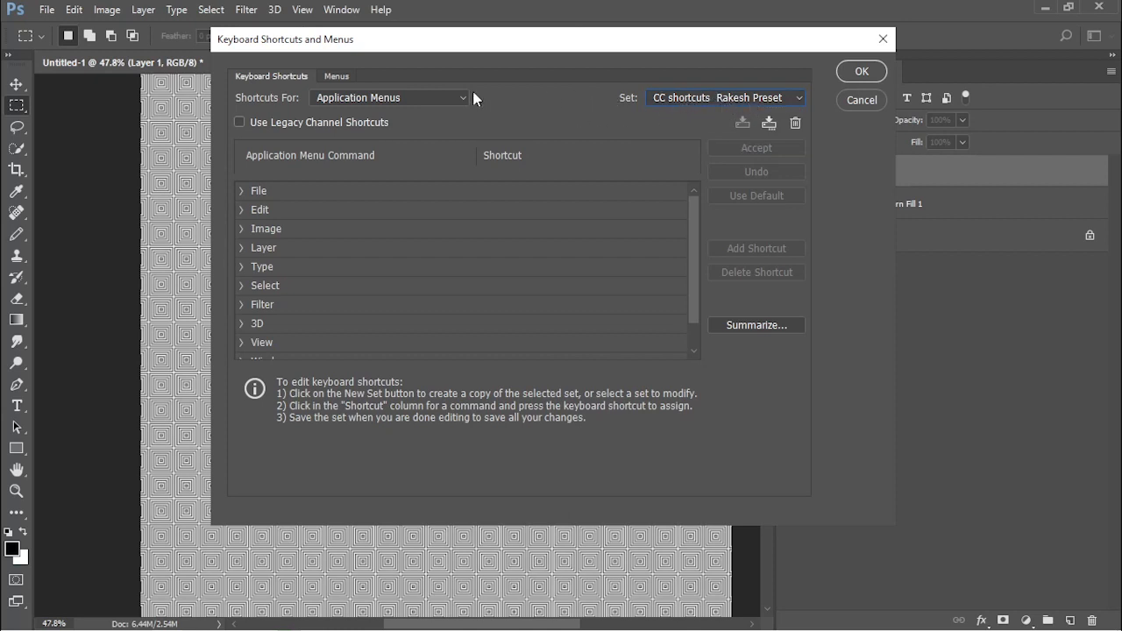
{"action": "left_click", "coordinate": [337, 76]}
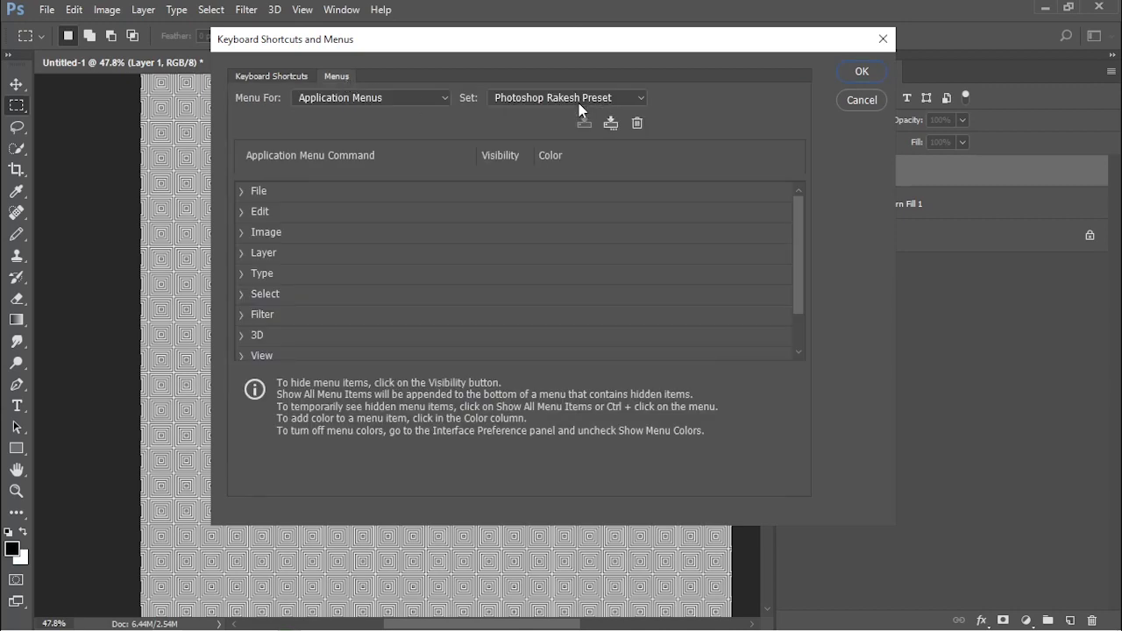
{"action": "left_click", "coordinate": [862, 100]}
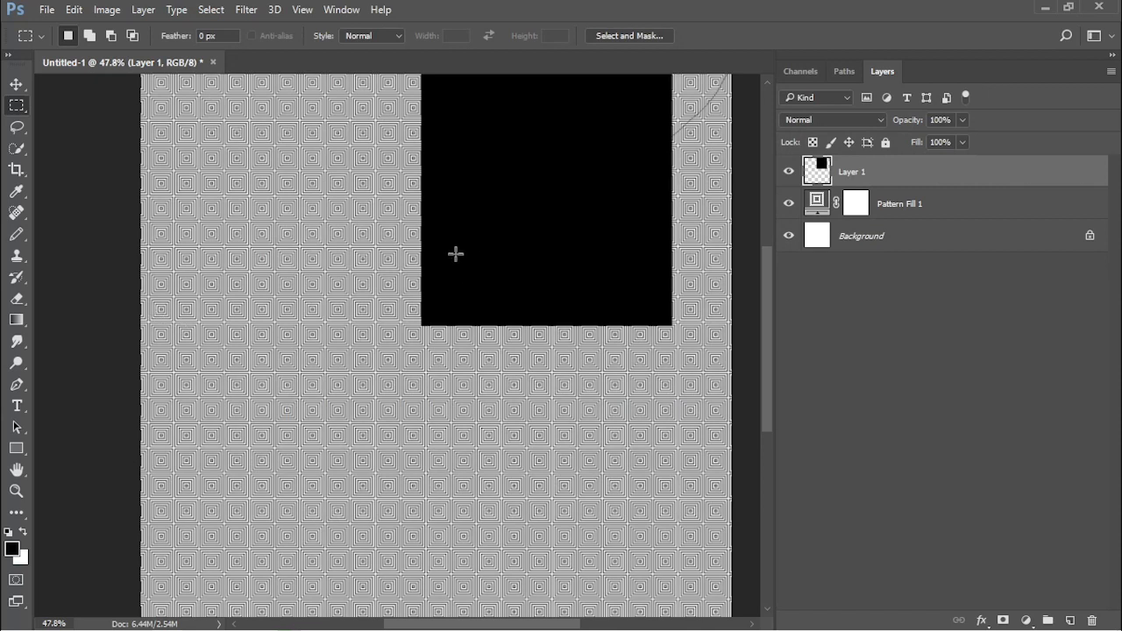
- Examine the tools grouped with the Pencil tool and their assigned shortcuts
{"action": "left_click", "coordinate": [16, 212]}
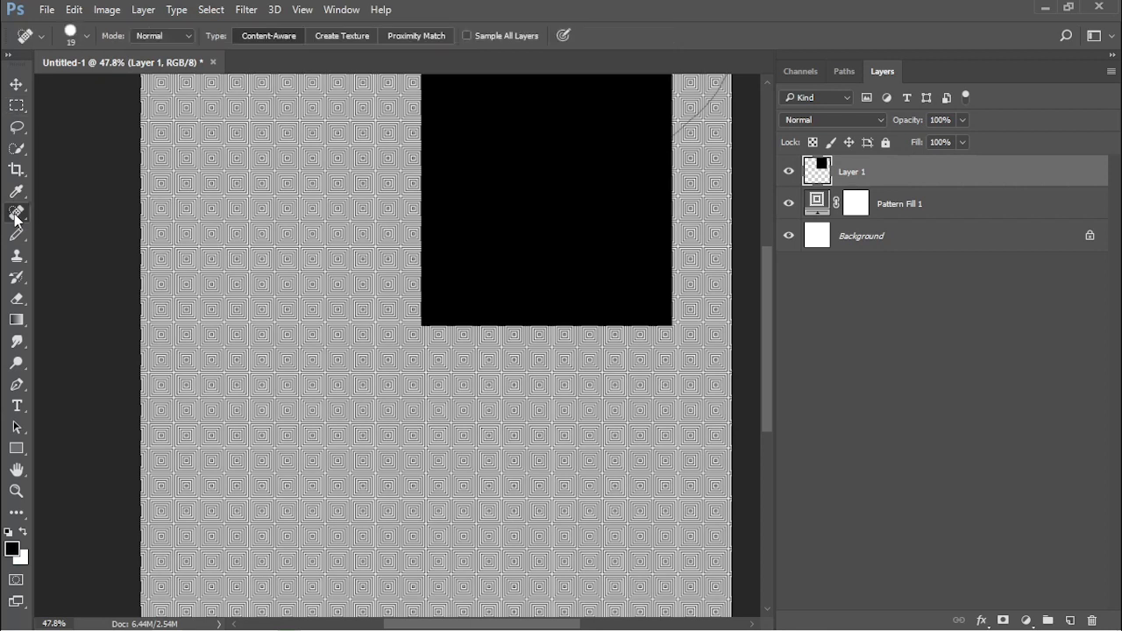
{"action": "left_click", "coordinate": [16, 235]}
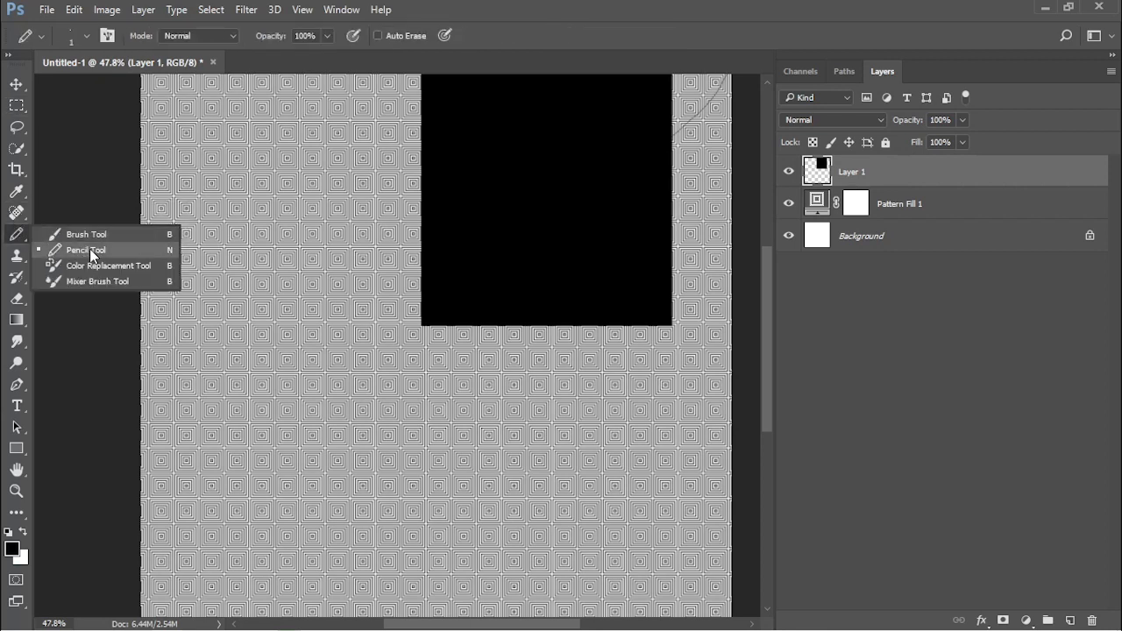
{"action": "left_click", "coordinate": [329, 65]}
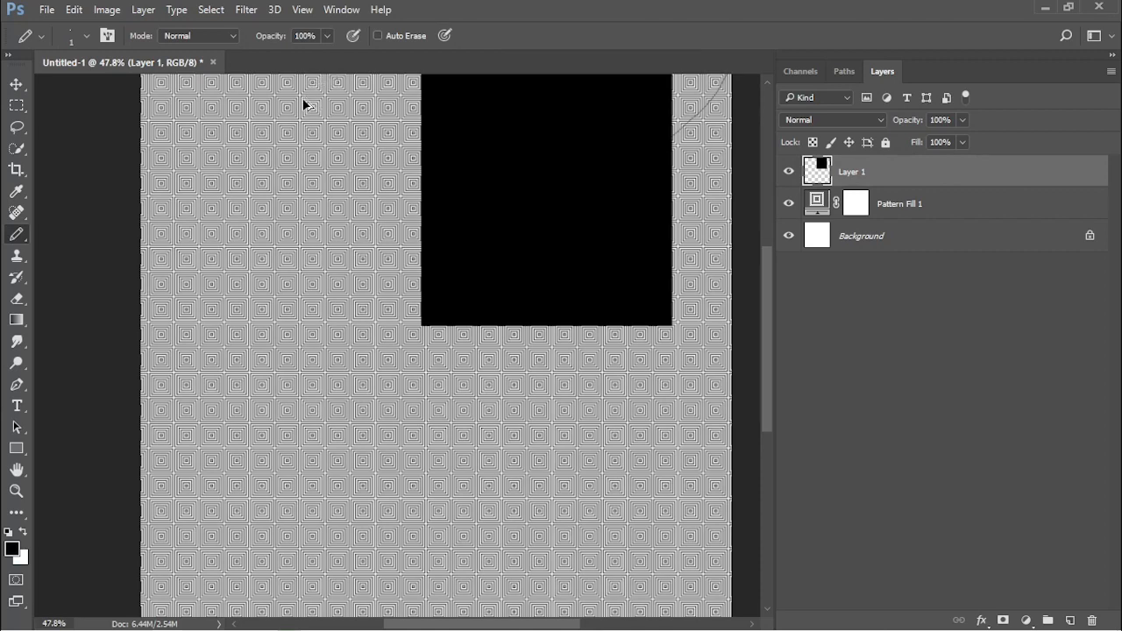
- Display the tool shortcuts in the Keyboard Shortcuts and Menus settings and find the brush tools
{"action": "key", "text": "ctrl+alt+shift+k"}
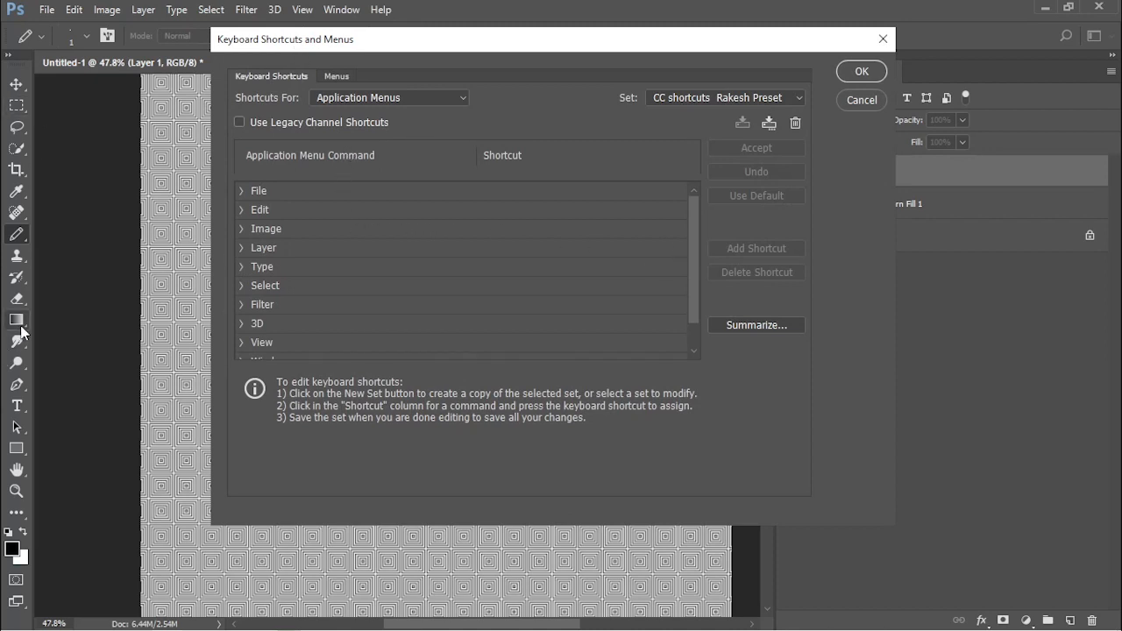
{"action": "left_click", "coordinate": [380, 106]}
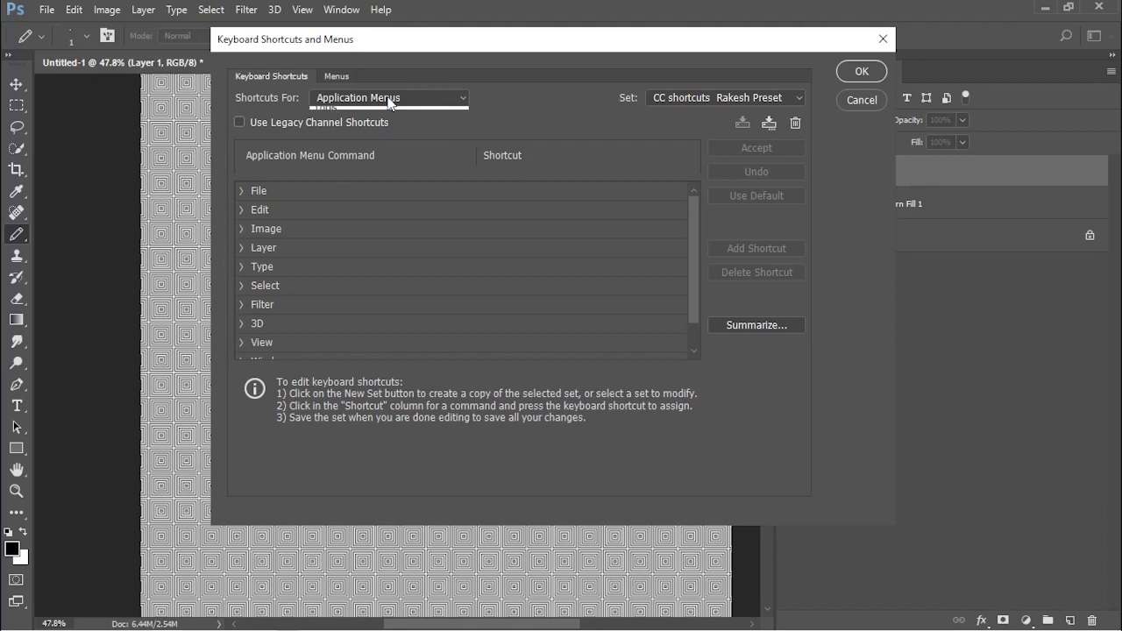
{"action": "left_click", "coordinate": [350, 135]}
{"action": "scroll", "coordinate": [403, 279], "scroll_direction": "down", "scroll_amount": 4}
{"action": "scroll", "coordinate": [414, 320], "scroll_direction": "down", "scroll_amount": 3}
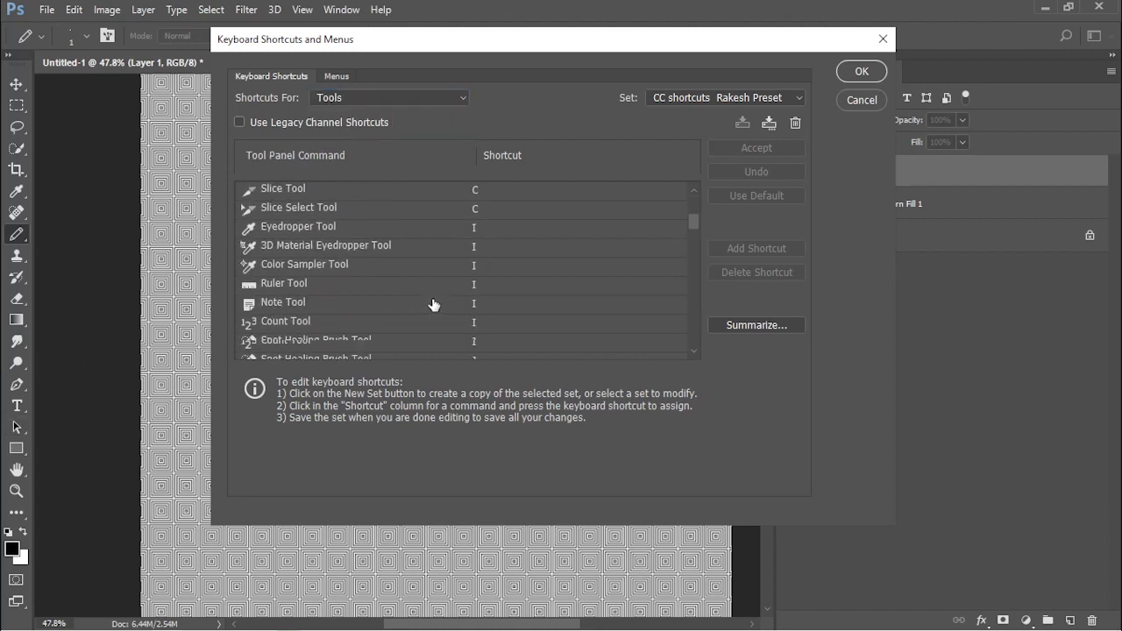
{"action": "scroll", "coordinate": [476, 306], "scroll_direction": "down", "scroll_amount": 2}
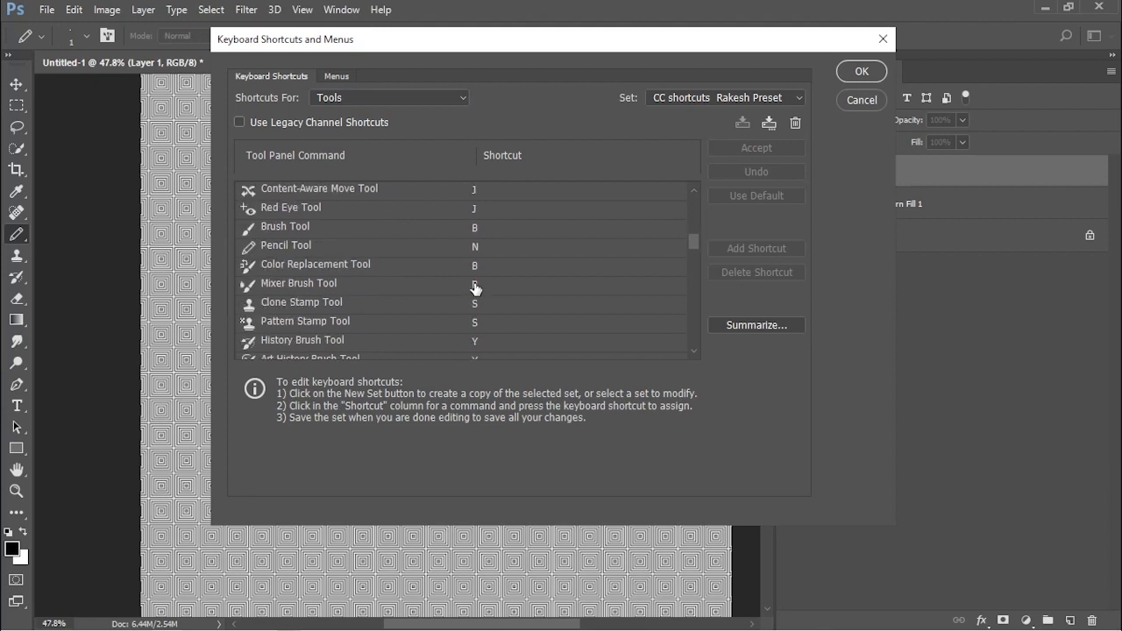
- Inspect the shortcut entries of the Mixer Brush Tool and the Crop Tool, leaving their assigned keys as they are
{"action": "left_click", "coordinate": [474, 288]}
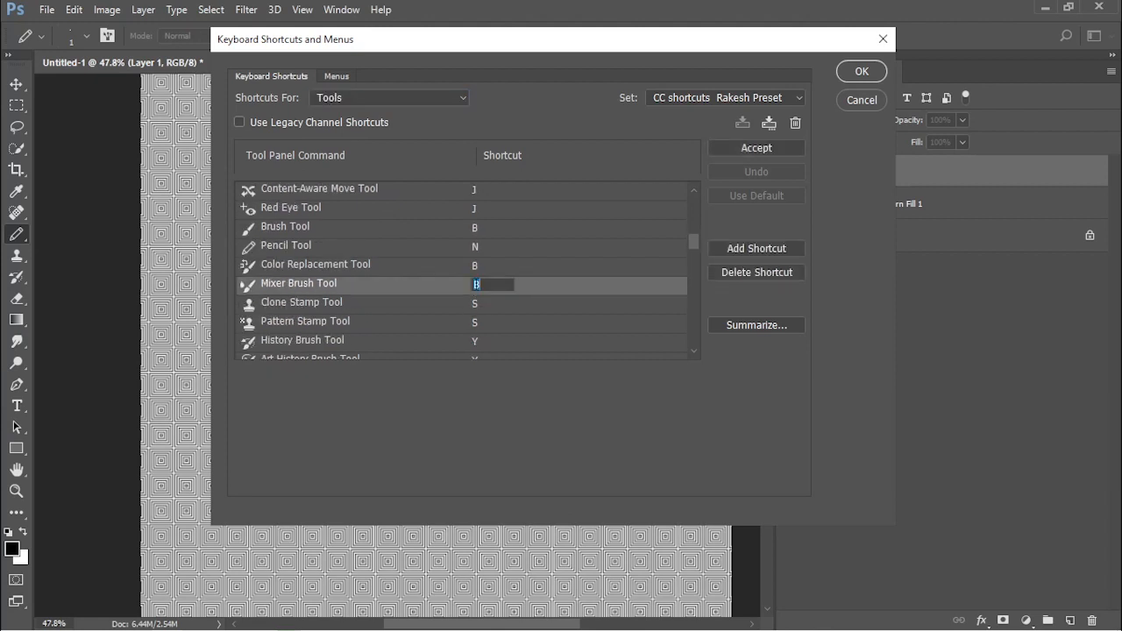
{"action": "key", "text": "Return"}
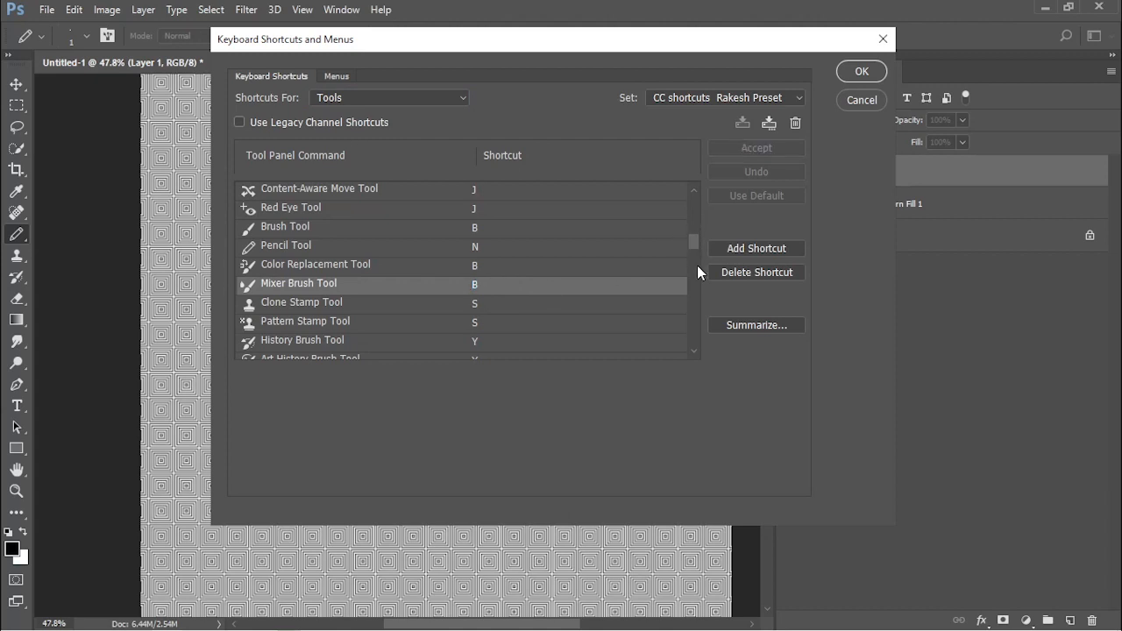
{"action": "scroll", "coordinate": [447, 263], "scroll_direction": "up", "scroll_amount": 7}
{"action": "scroll", "coordinate": [440, 283], "scroll_direction": "up", "scroll_amount": 1}
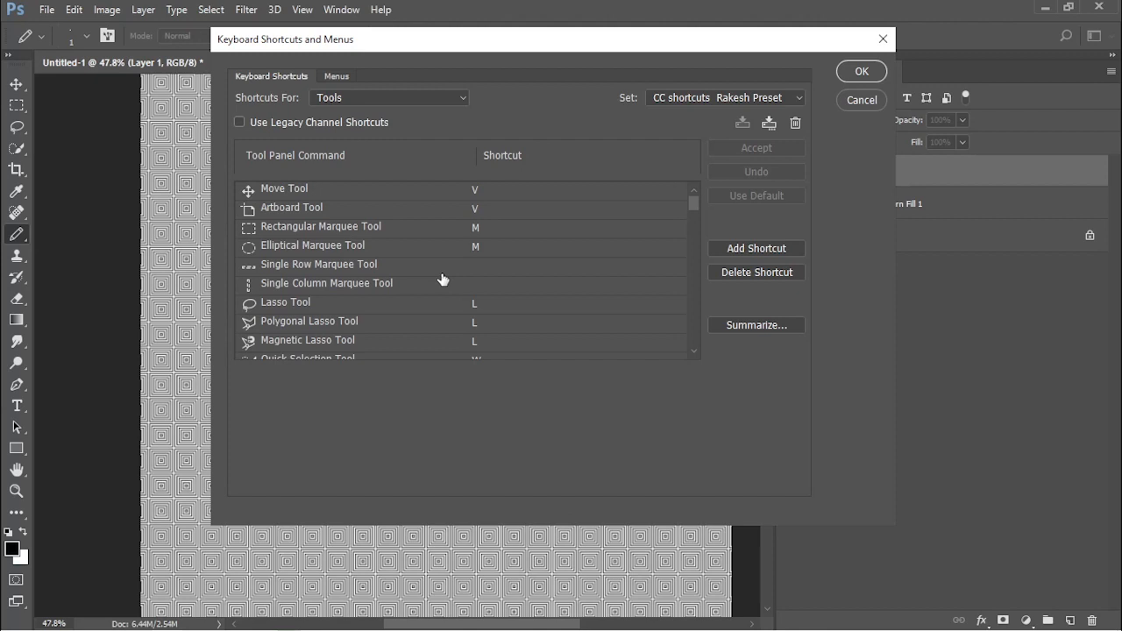
{"action": "scroll", "coordinate": [491, 308], "scroll_direction": "down", "scroll_amount": 2}
{"action": "scroll", "coordinate": [497, 308], "scroll_direction": "up", "scroll_amount": 1}
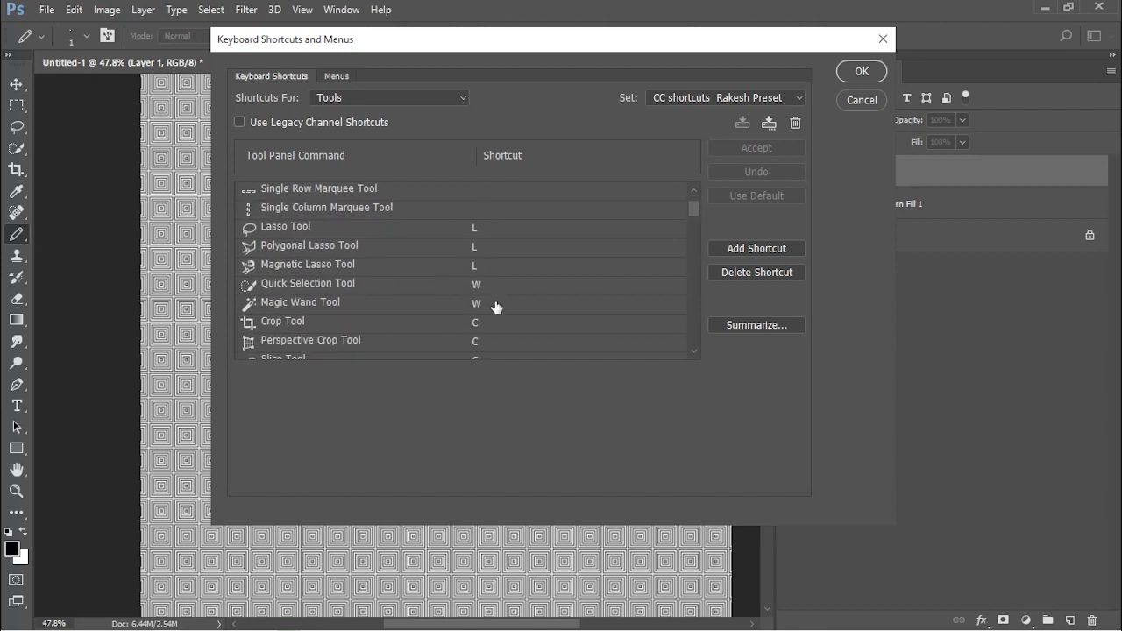
{"action": "scroll", "coordinate": [495, 304], "scroll_direction": "down", "scroll_amount": 1}
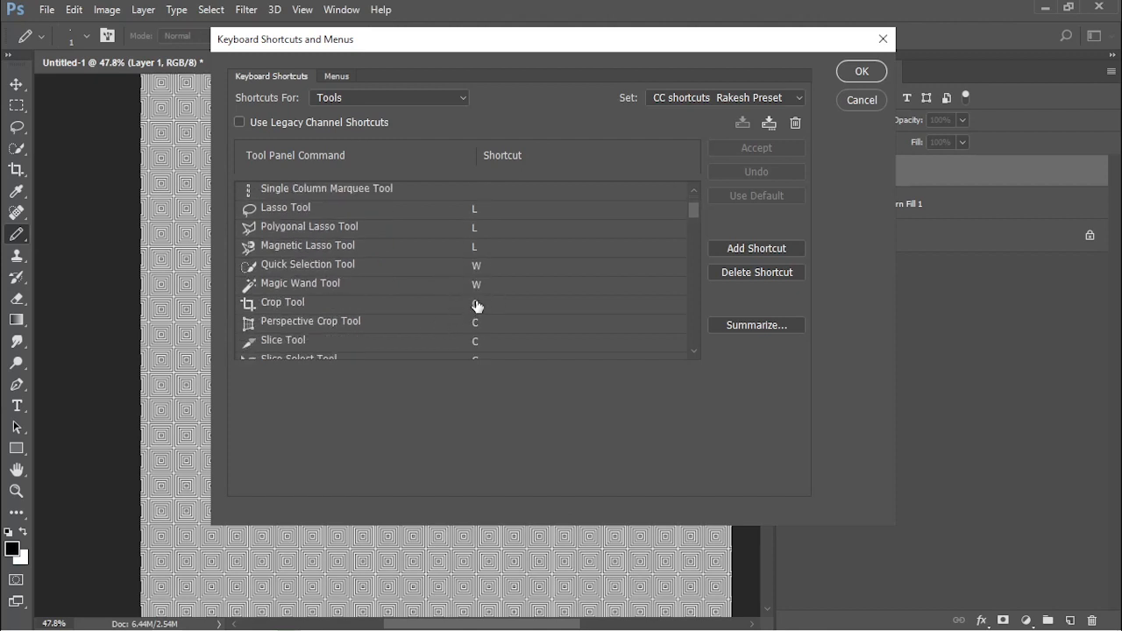
{"action": "left_click", "coordinate": [477, 305]}
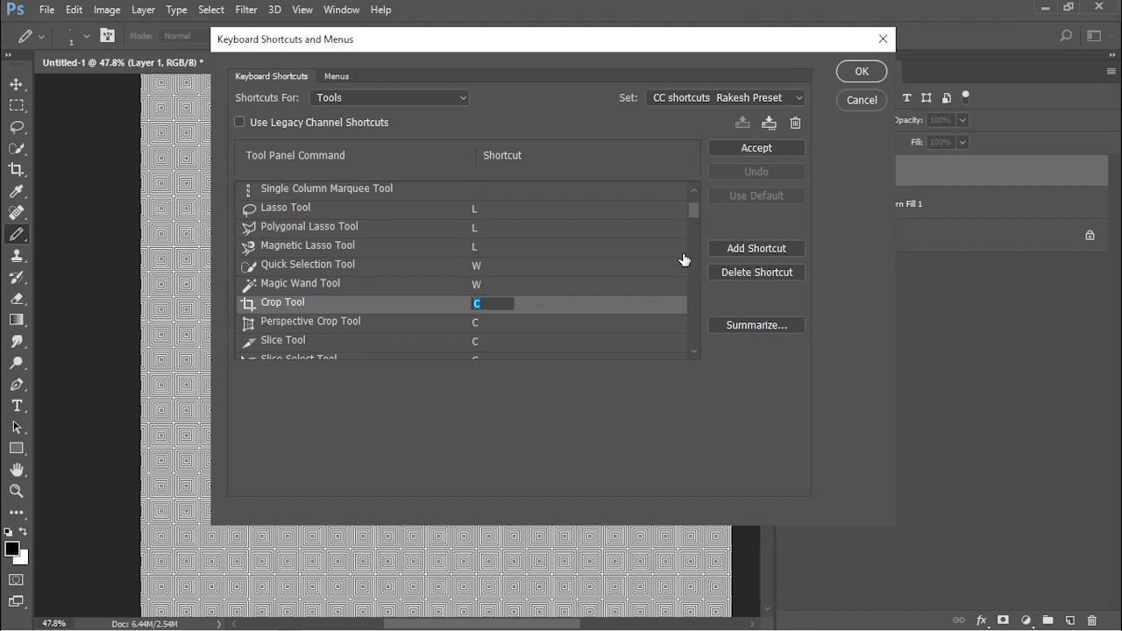
{"action": "key", "text": "Return"}
- Assign the shortcut T to the Pencil Tool and accept the change
{"action": "left_click_drag", "start_coordinate": [693, 215], "coordinate": [697, 241]}
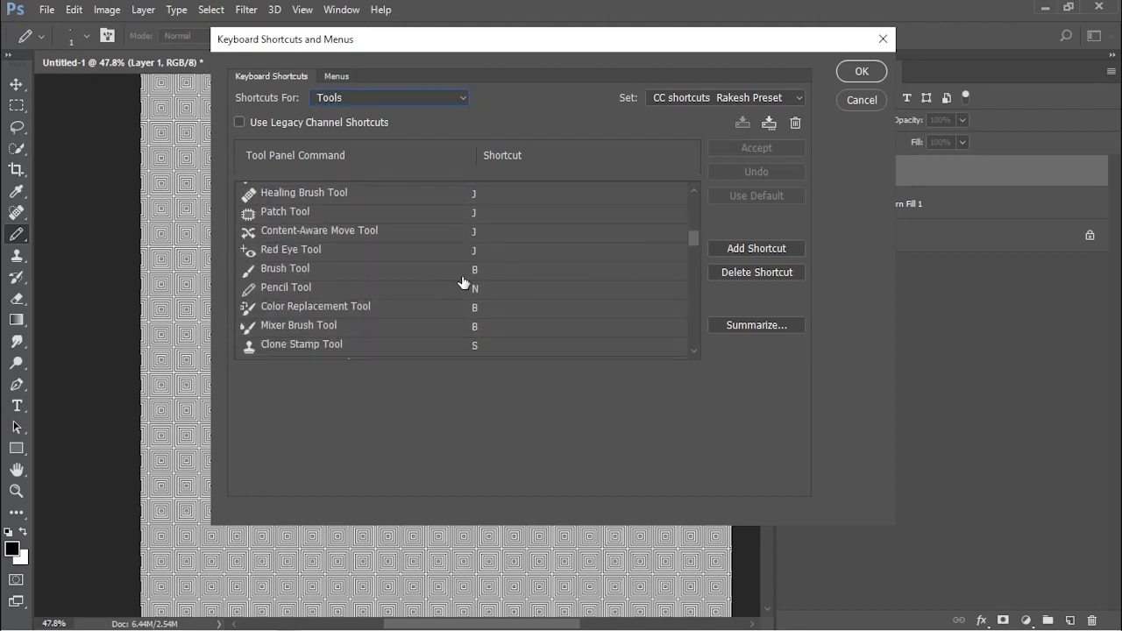
{"action": "left_click", "coordinate": [487, 289]}
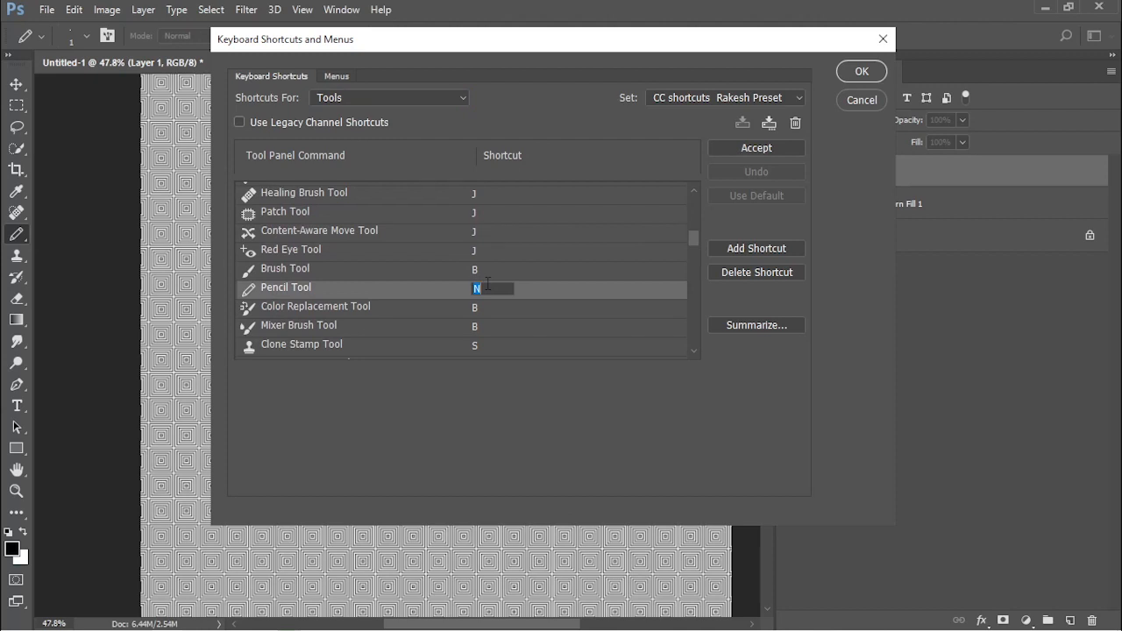
{"action": "type", "text": "T"}
{"action": "left_click", "coordinate": [784, 148]}
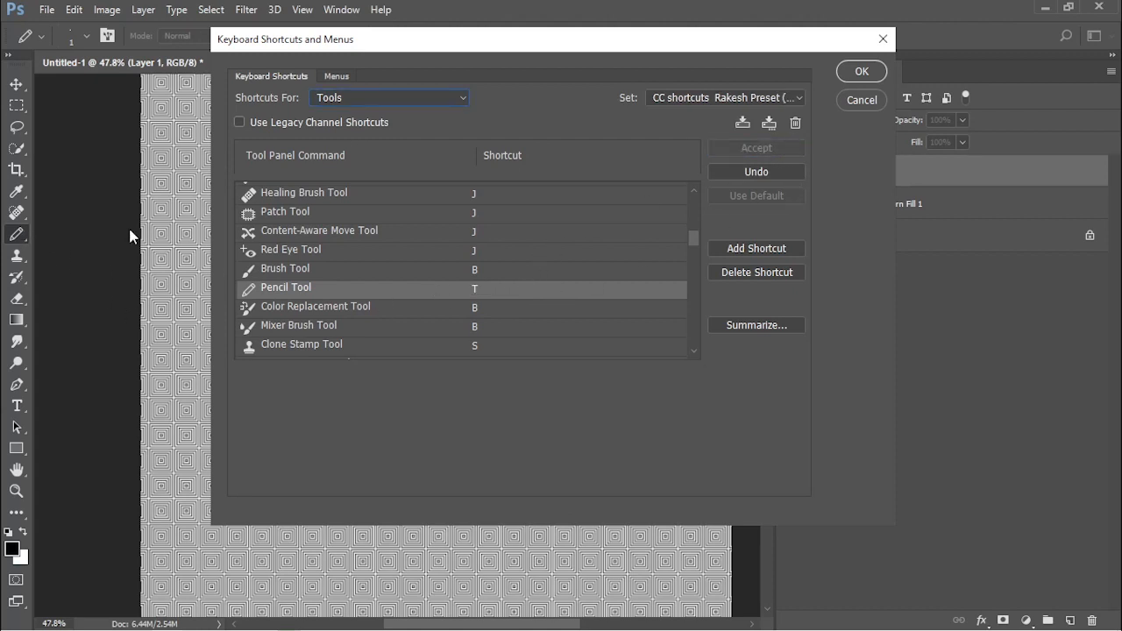
- Examine the panel menu shortcuts assigned to the Actions and Channels commands
{"action": "left_click", "coordinate": [407, 99]}
{"action": "left_click", "coordinate": [366, 125]}
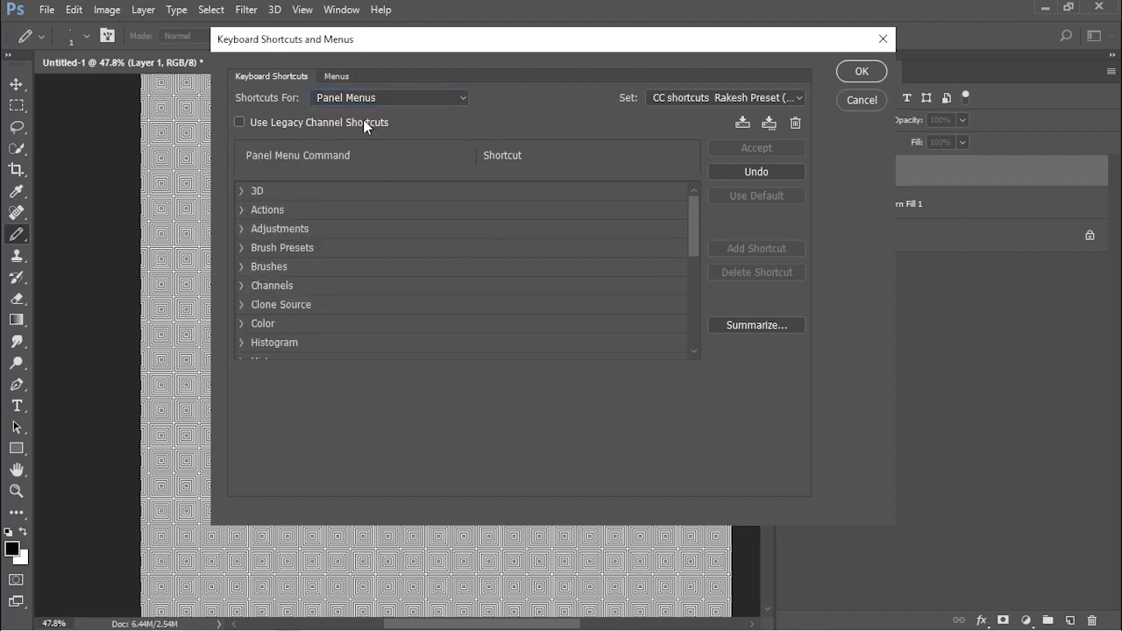
{"action": "left_click", "coordinate": [243, 211]}
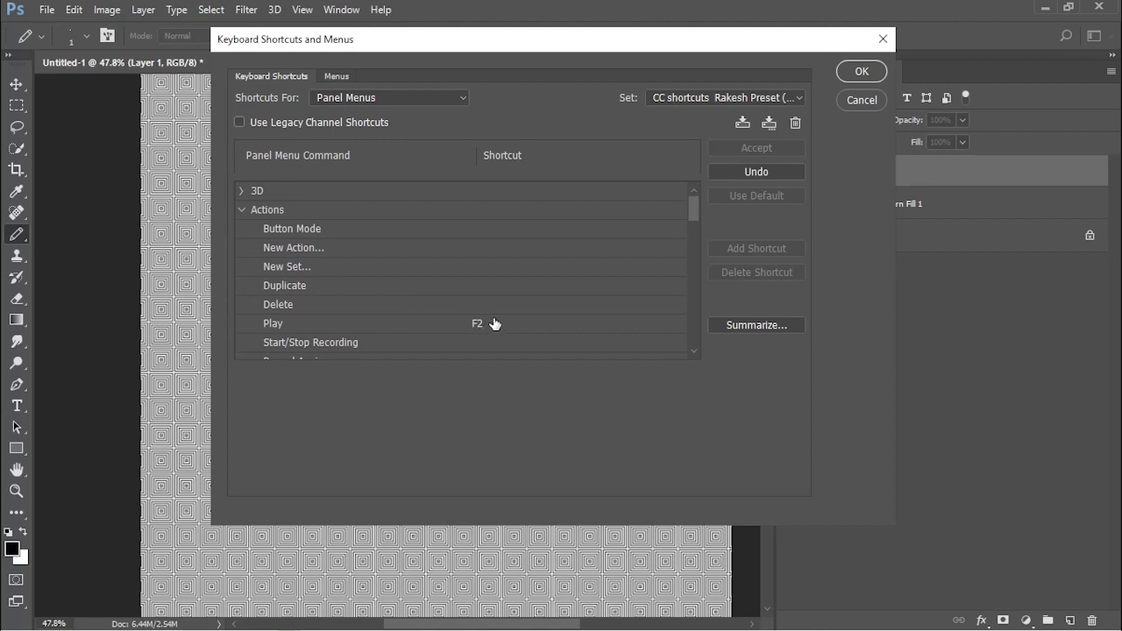
{"action": "scroll", "coordinate": [497, 328], "scroll_direction": "down", "scroll_amount": 5}
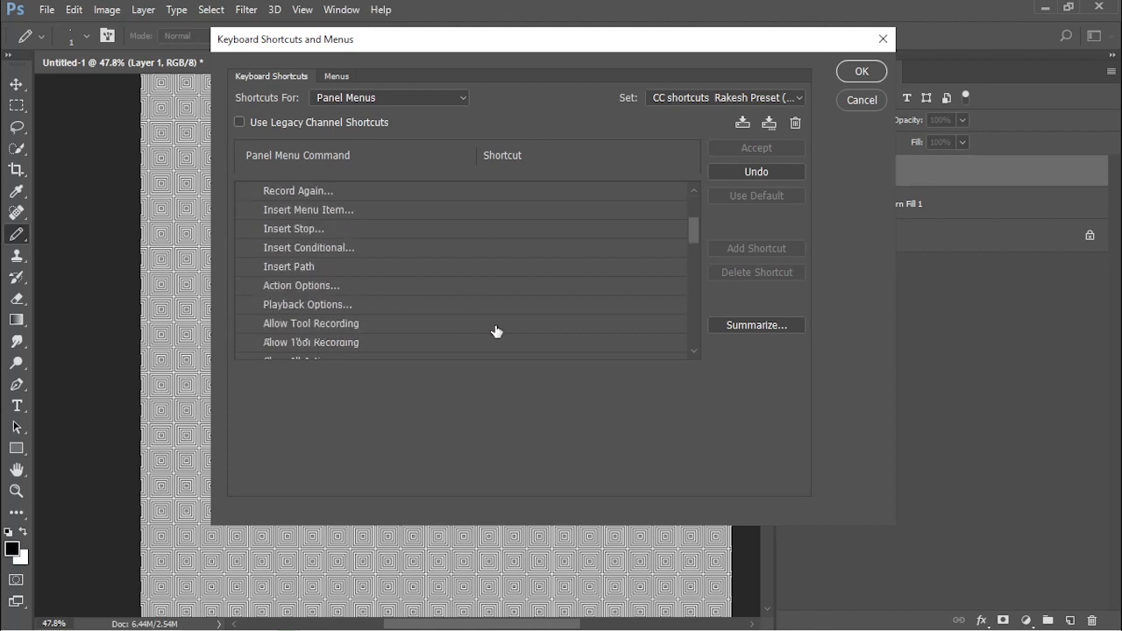
{"action": "scroll", "coordinate": [497, 330], "scroll_direction": "down", "scroll_amount": 6}
{"action": "scroll", "coordinate": [483, 296], "scroll_direction": "up", "scroll_amount": 8}
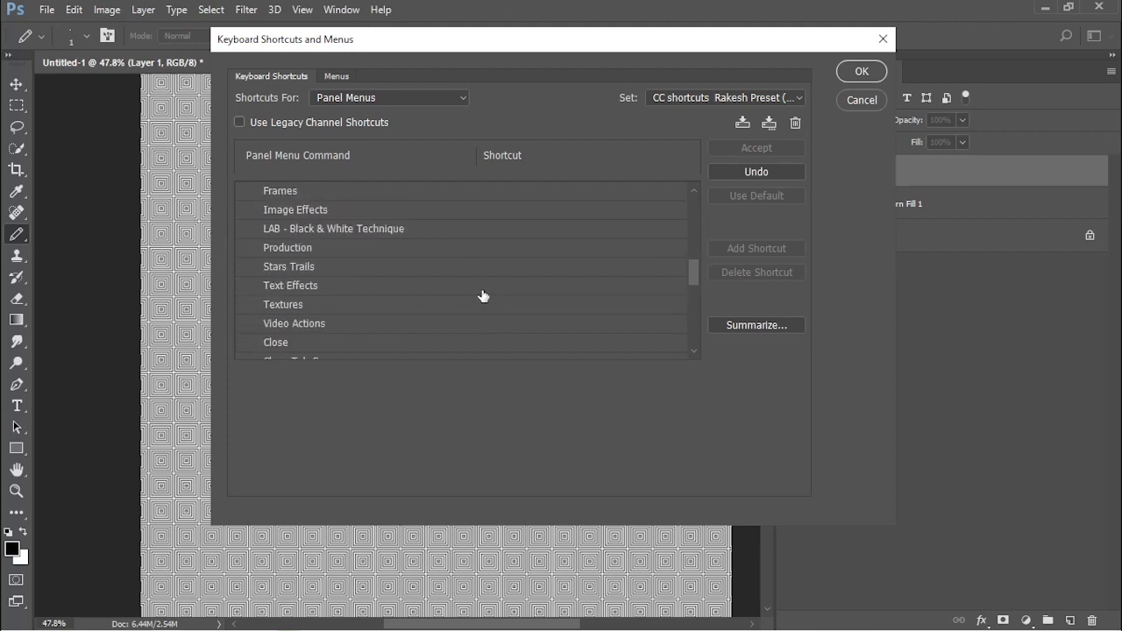
{"action": "scroll", "coordinate": [427, 282], "scroll_direction": "up", "scroll_amount": 4}
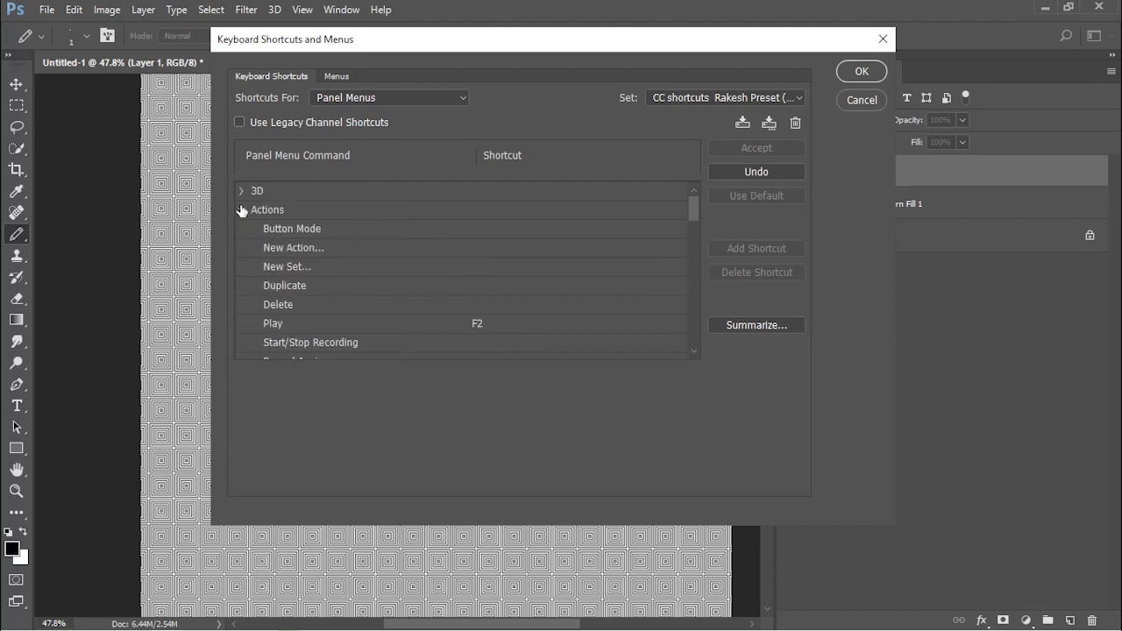
{"action": "left_click", "coordinate": [242, 210]}
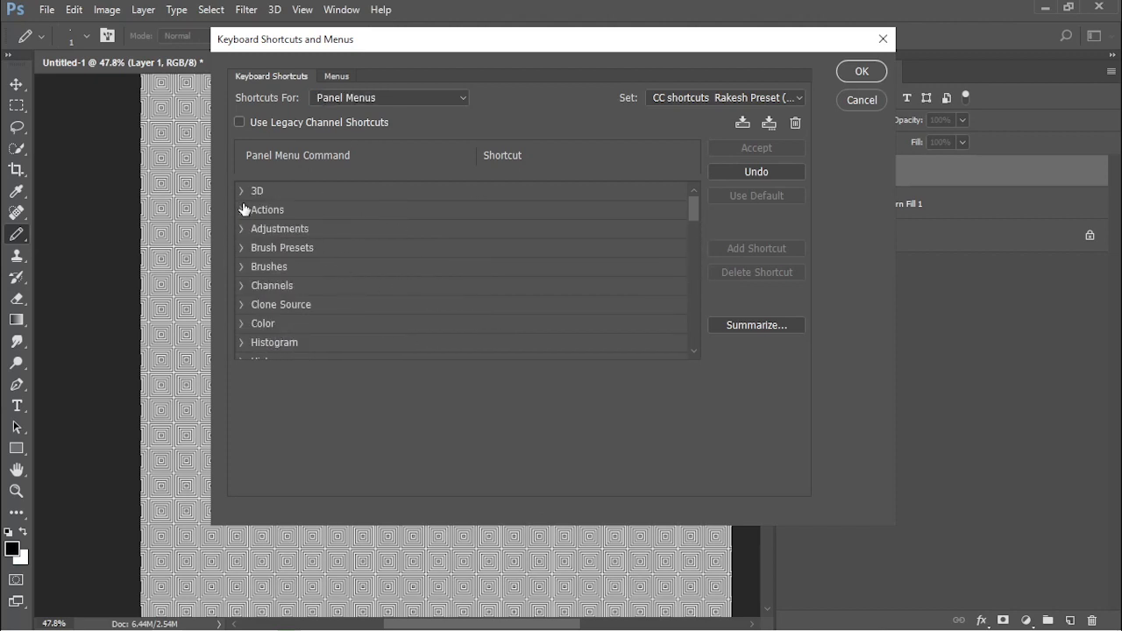
{"action": "left_click", "coordinate": [241, 286]}
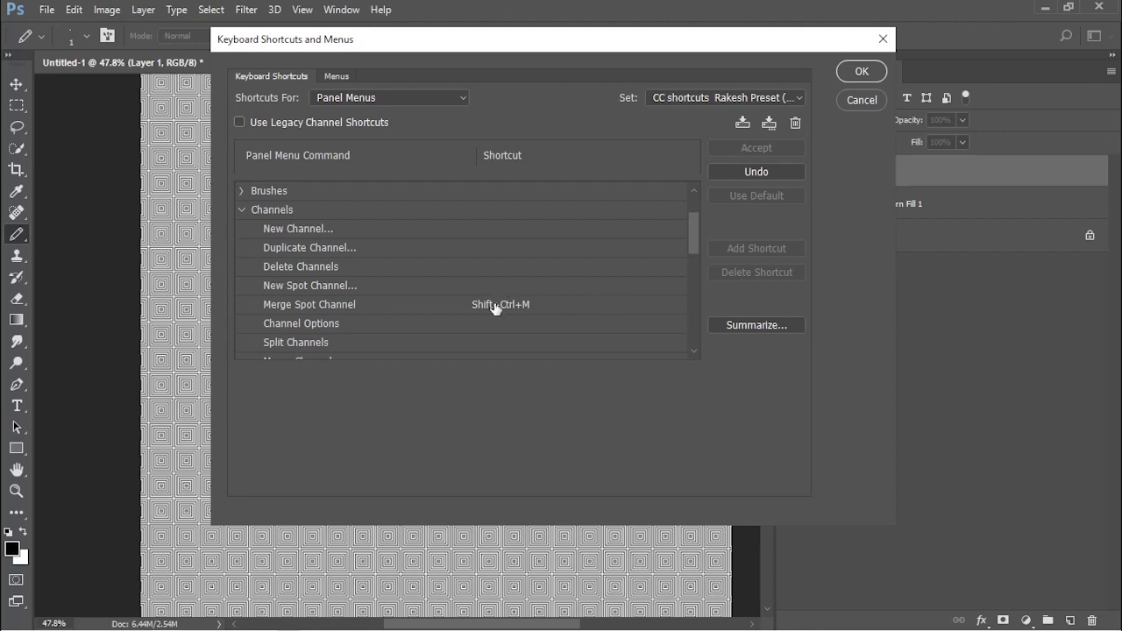
{"action": "left_click", "coordinate": [242, 210]}
- Look through the application menu shortcuts, including the commands in the Image group
{"action": "left_click", "coordinate": [375, 99]}
{"action": "left_click", "coordinate": [362, 121]}
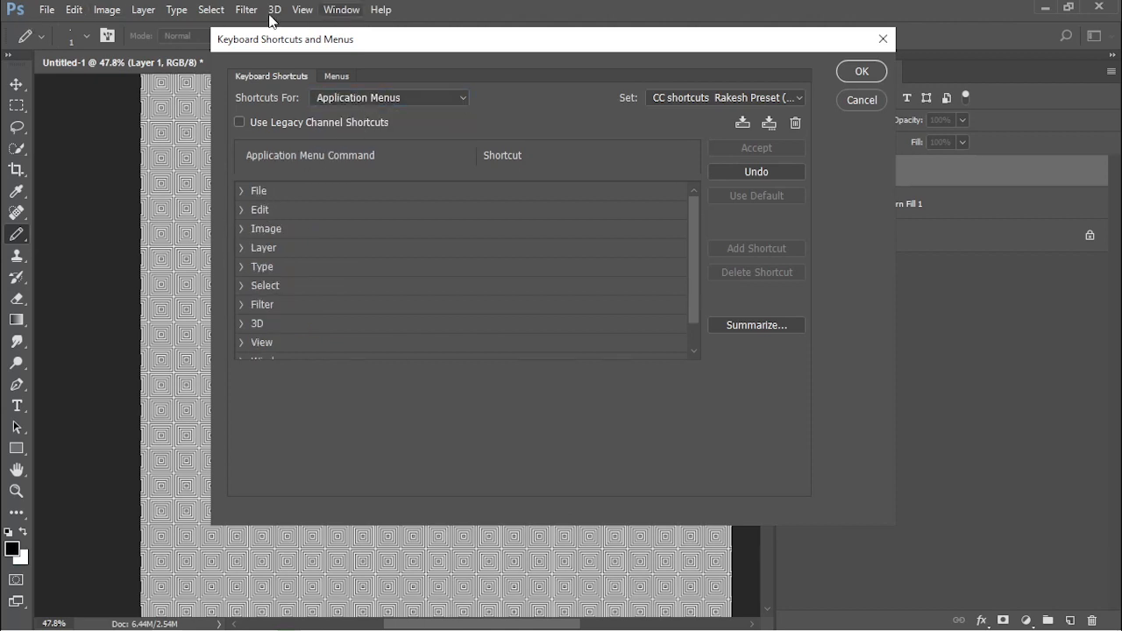
{"action": "left_click", "coordinate": [243, 229]}
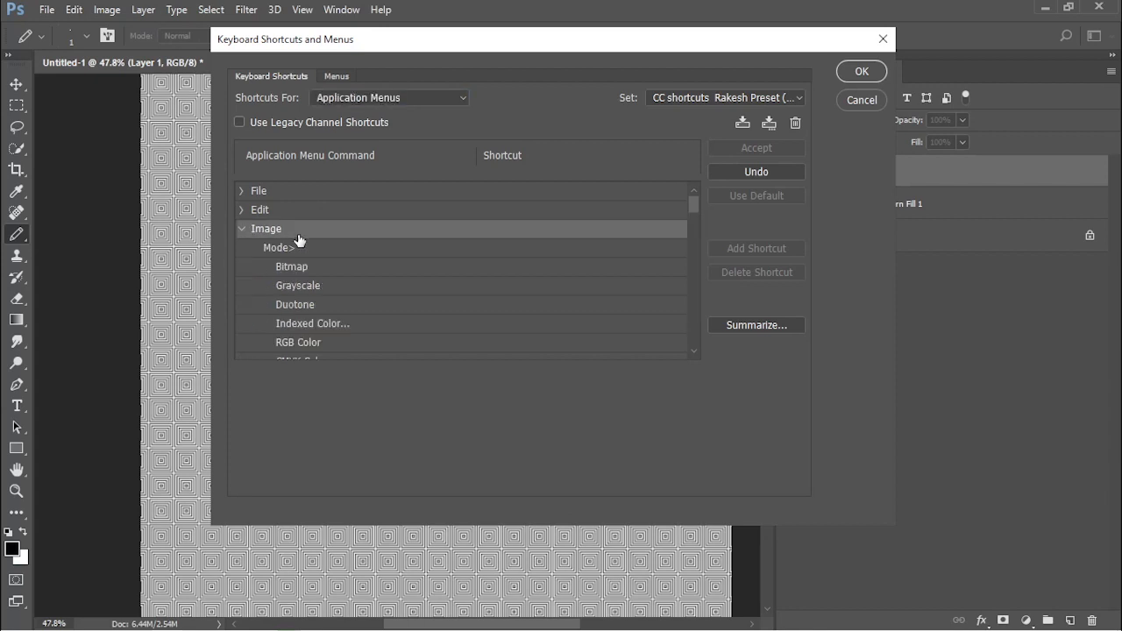
{"action": "left_click", "coordinate": [243, 228]}
- In the menu customisation settings for panel menus, colour the Button Mode command of the Actions group red
{"action": "left_click", "coordinate": [338, 76]}
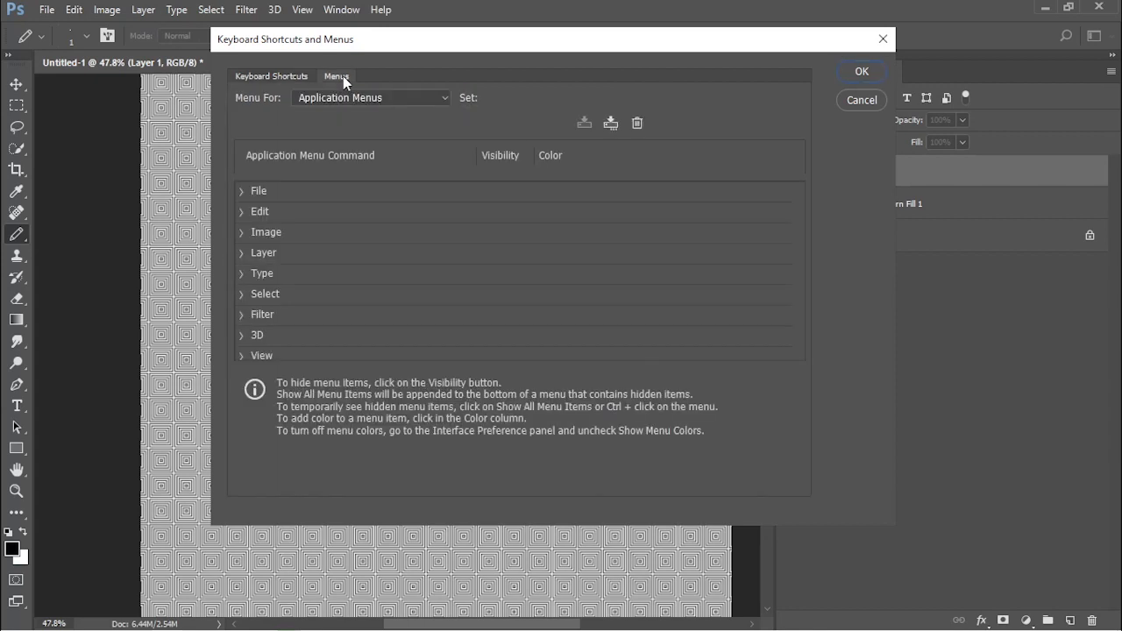
{"action": "left_click", "coordinate": [387, 100]}
{"action": "left_click", "coordinate": [353, 122]}
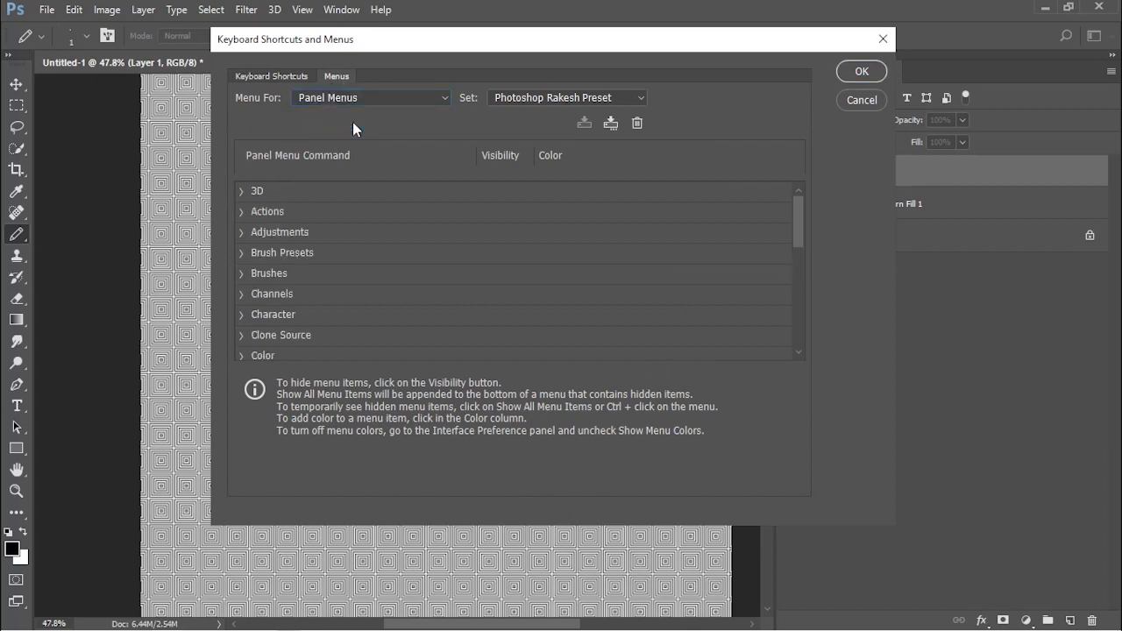
{"action": "left_click", "coordinate": [241, 214]}
{"action": "left_click", "coordinate": [242, 215]}
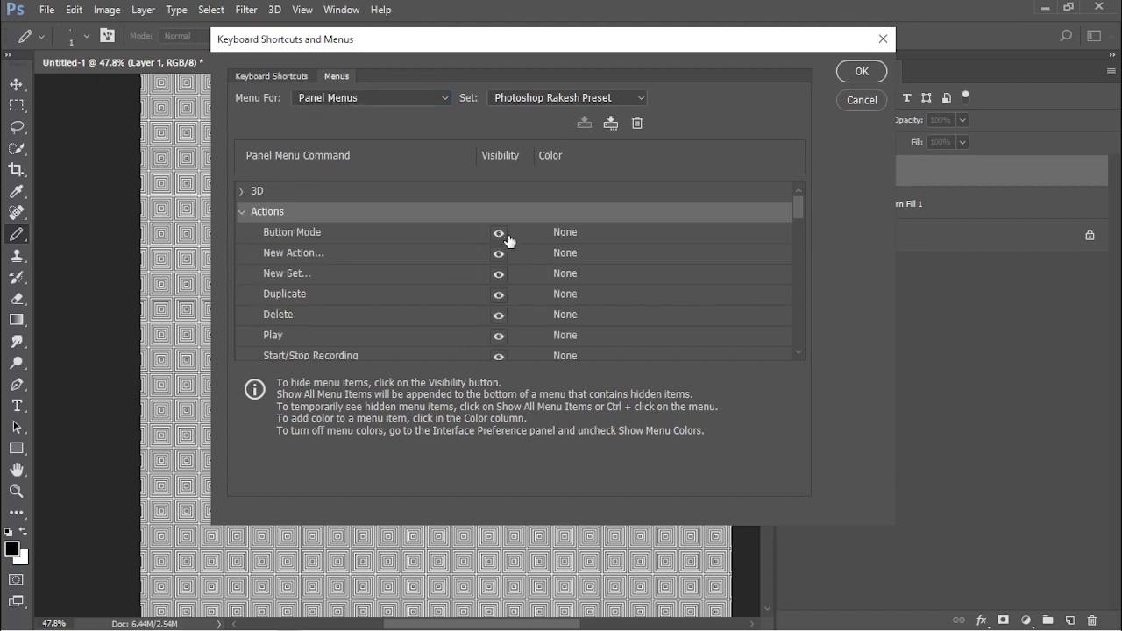
{"action": "left_click", "coordinate": [573, 235]}
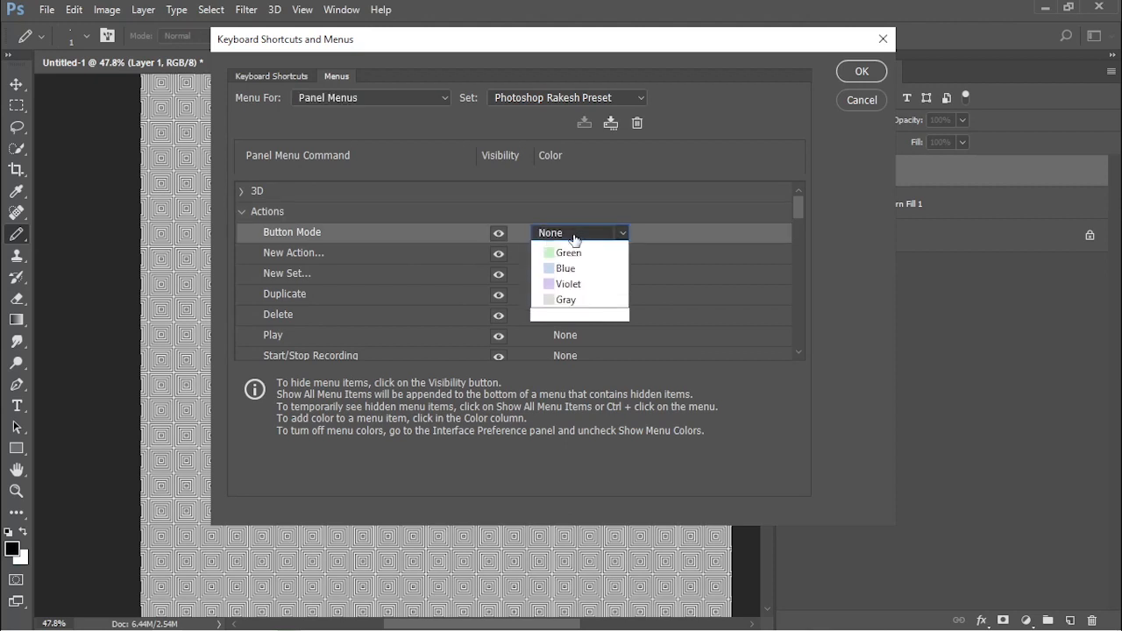
{"action": "left_click", "coordinate": [622, 236]}
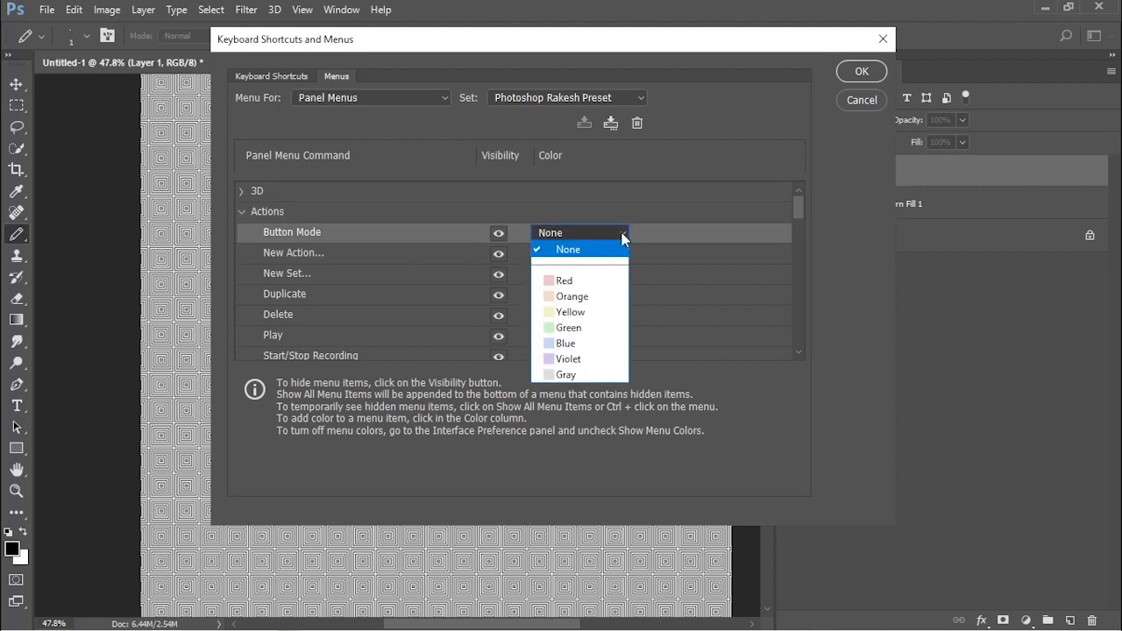
{"action": "left_click", "coordinate": [604, 282]}
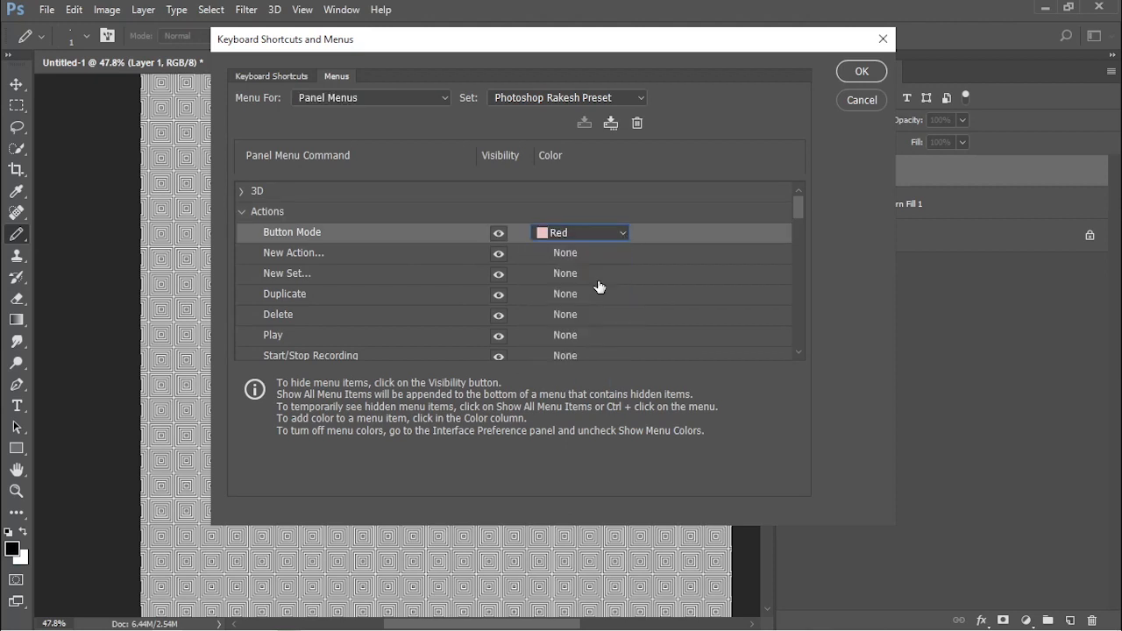
{"action": "left_click", "coordinate": [250, 215]}
- Review the visibility and colour settings of the Image commands in the application menus
{"action": "left_click", "coordinate": [408, 103]}
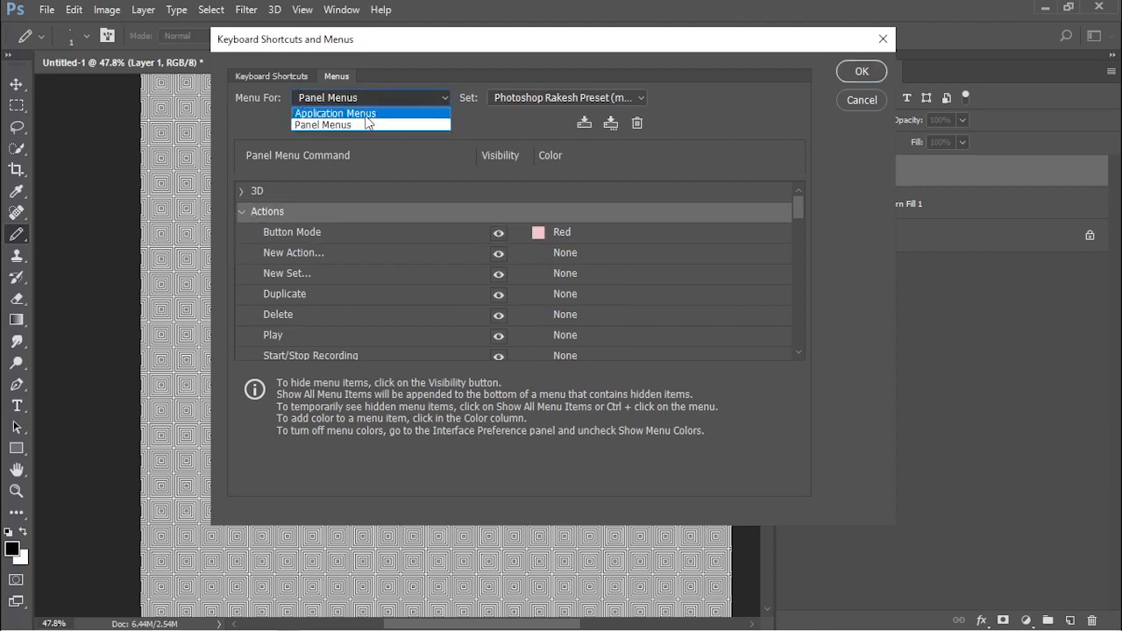
{"action": "left_click", "coordinate": [377, 112]}
{"action": "scroll", "coordinate": [263, 298], "scroll_direction": "down", "scroll_amount": 1}
{"action": "scroll", "coordinate": [299, 303], "scroll_direction": "up", "scroll_amount": 1}
{"action": "scroll", "coordinate": [263, 316], "scroll_direction": "down", "scroll_amount": 1}
{"action": "scroll", "coordinate": [255, 263], "scroll_direction": "up", "scroll_amount": 1}
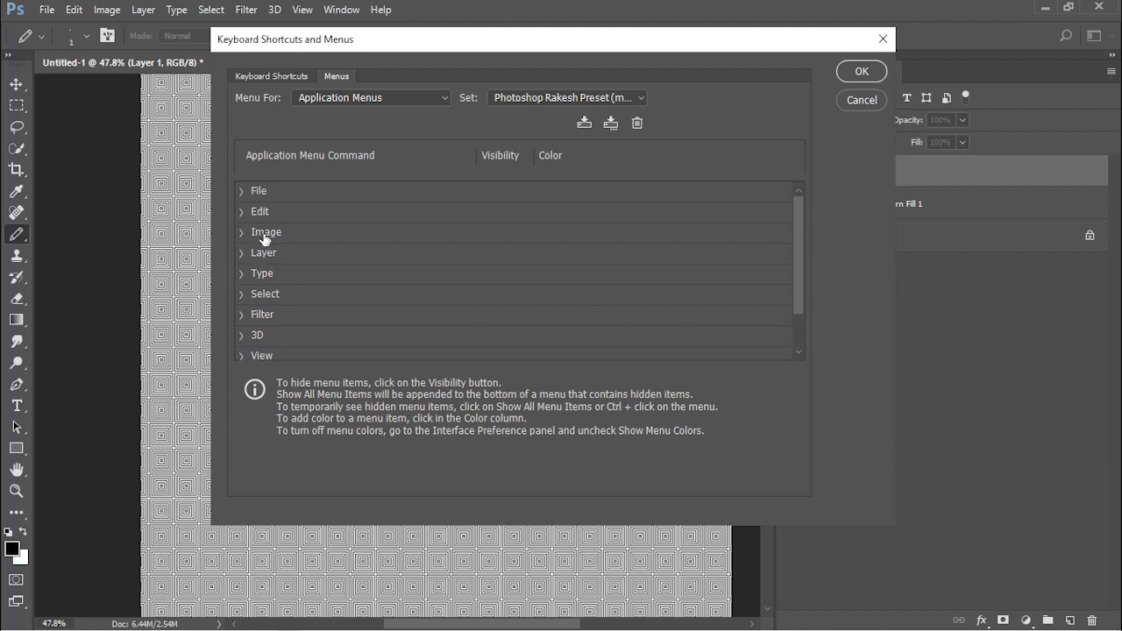
{"action": "left_click", "coordinate": [242, 233]}
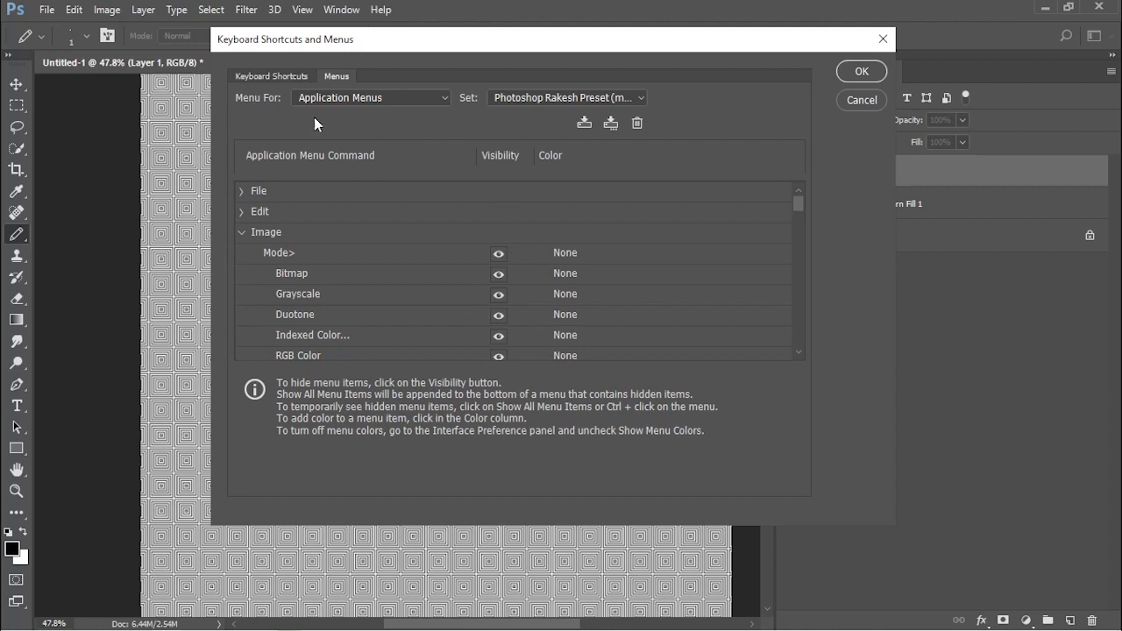
- Create a new set from the current keyboard shortcuts, choosing the PS Engineering > Photoshop folder on Outdoor Drive (F:) as its save location
{"action": "left_click", "coordinate": [290, 78]}
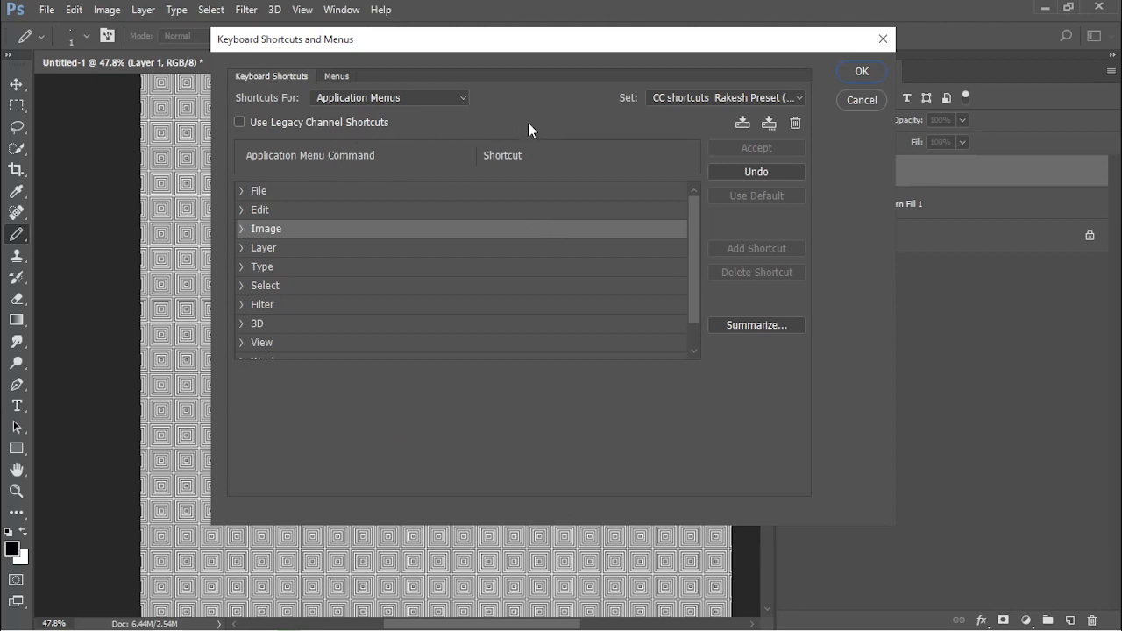
{"action": "left_click", "coordinate": [770, 124]}
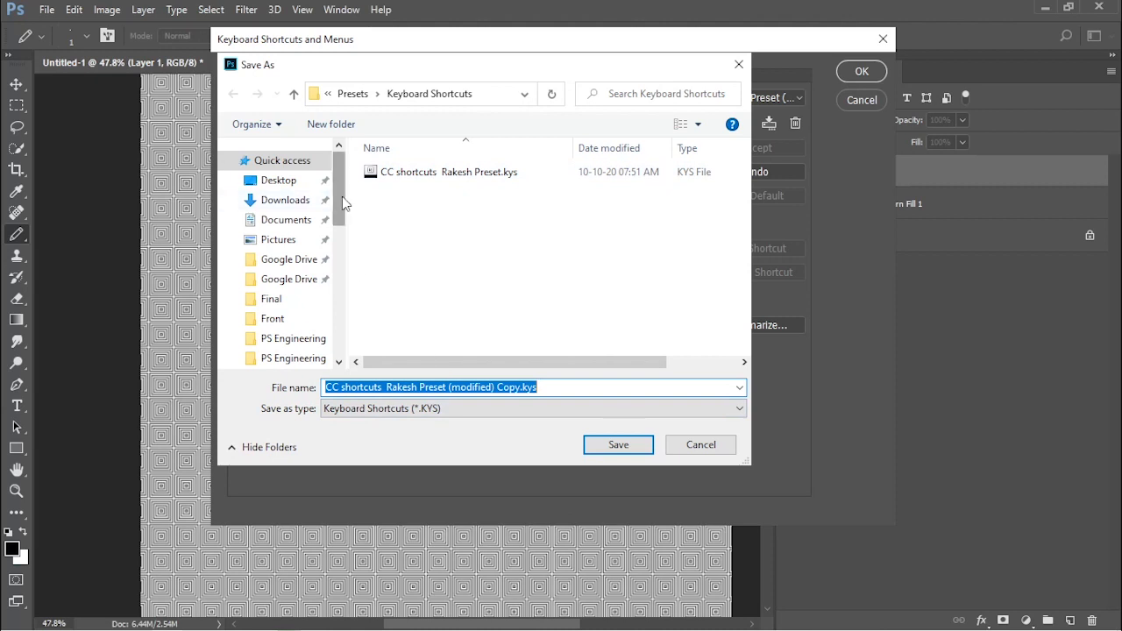
{"action": "scroll", "coordinate": [342, 197], "scroll_direction": "down", "scroll_amount": 5}
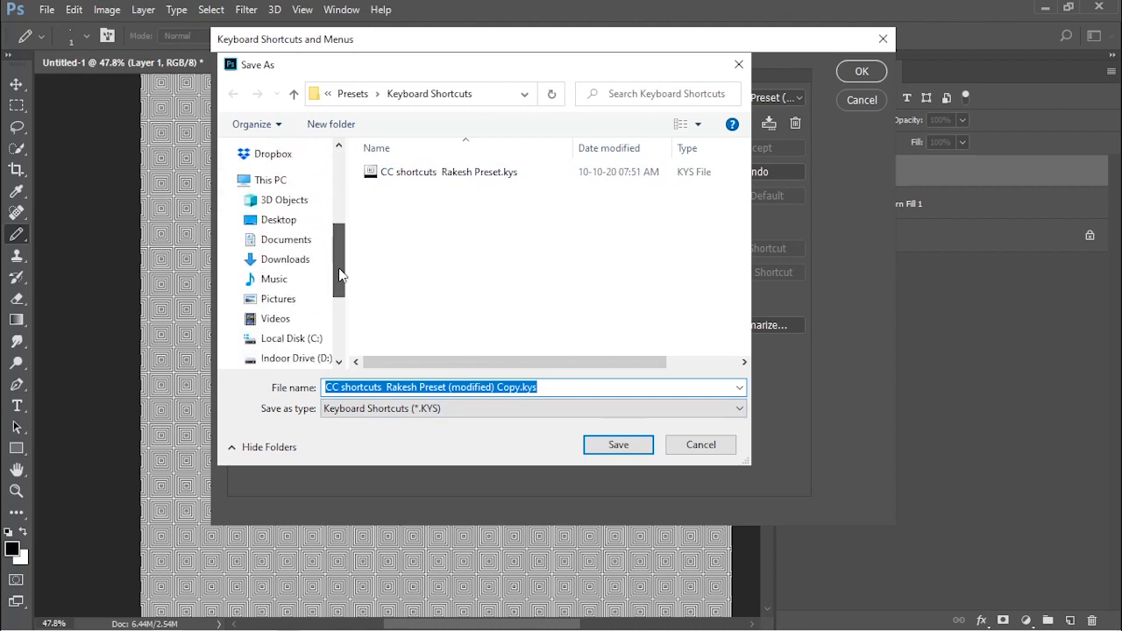
{"action": "scroll", "coordinate": [298, 350], "scroll_direction": "down", "scroll_amount": 3}
{"action": "left_click", "coordinate": [294, 286]}
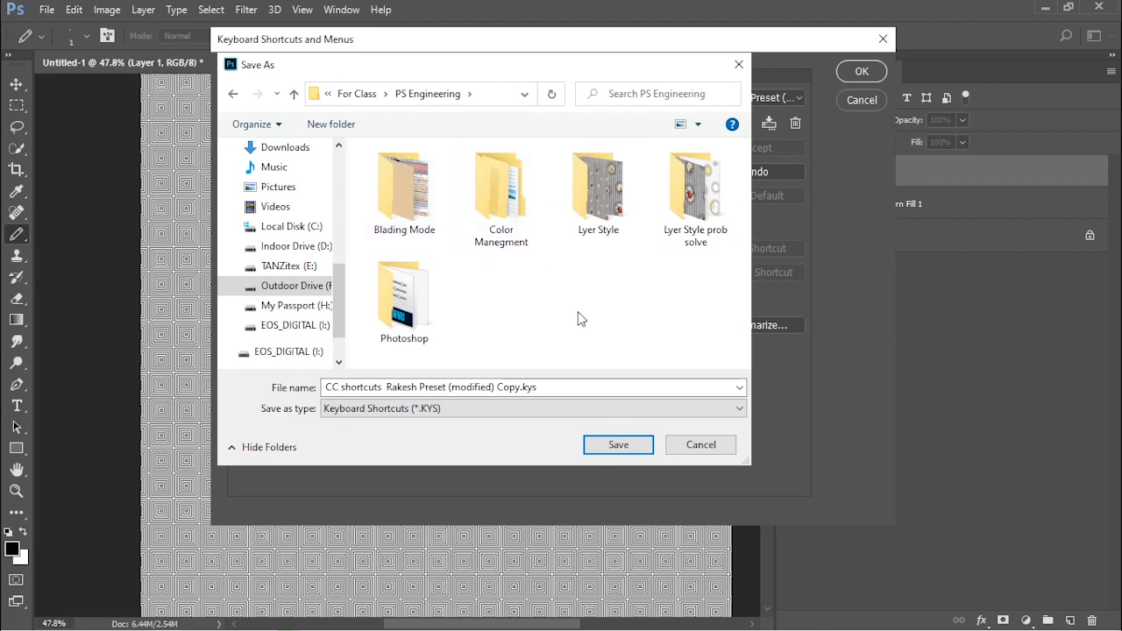
{"action": "double_click", "coordinate": [424, 330]}
- Name the shortcut set file "New kyebord Shortcut PSCC" and save it
{"action": "left_click", "coordinate": [523, 389]}
{"action": "left_click", "coordinate": [521, 391]}
{"action": "left_click_drag", "start_coordinate": [521, 391], "coordinate": [322, 392]}
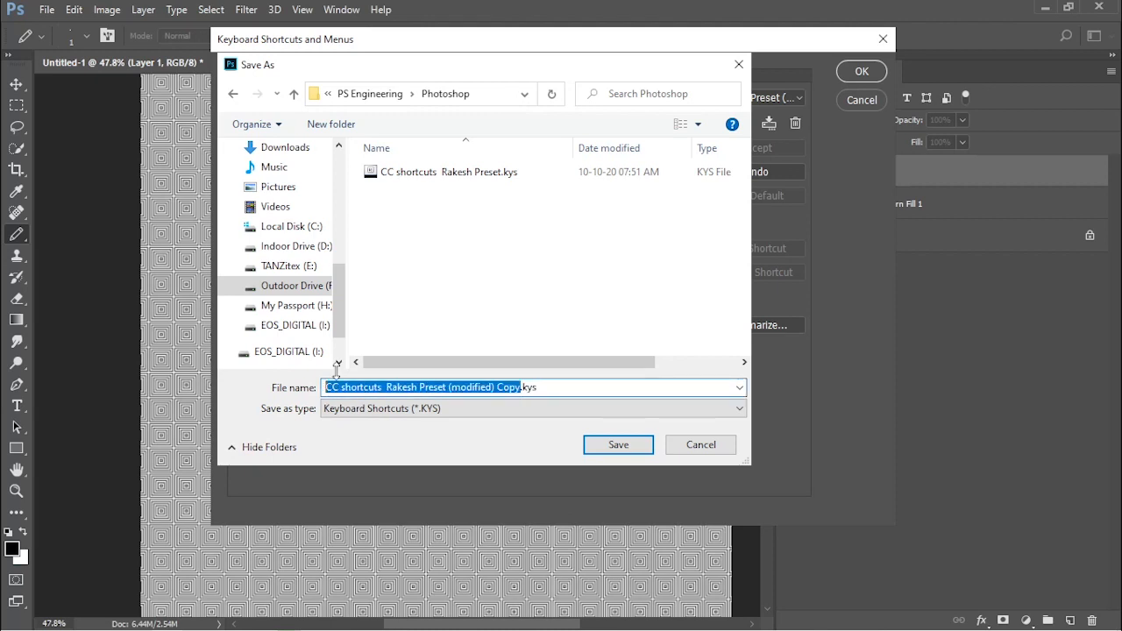
{"action": "type", "text": "New"}
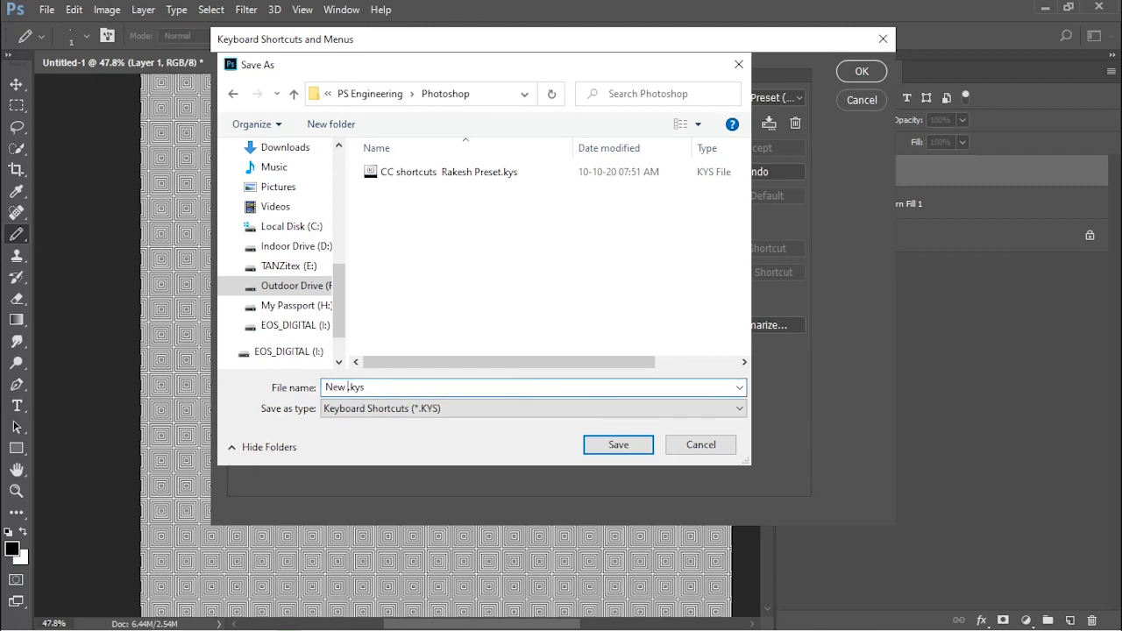
{"action": "type", "text": " kybord"}
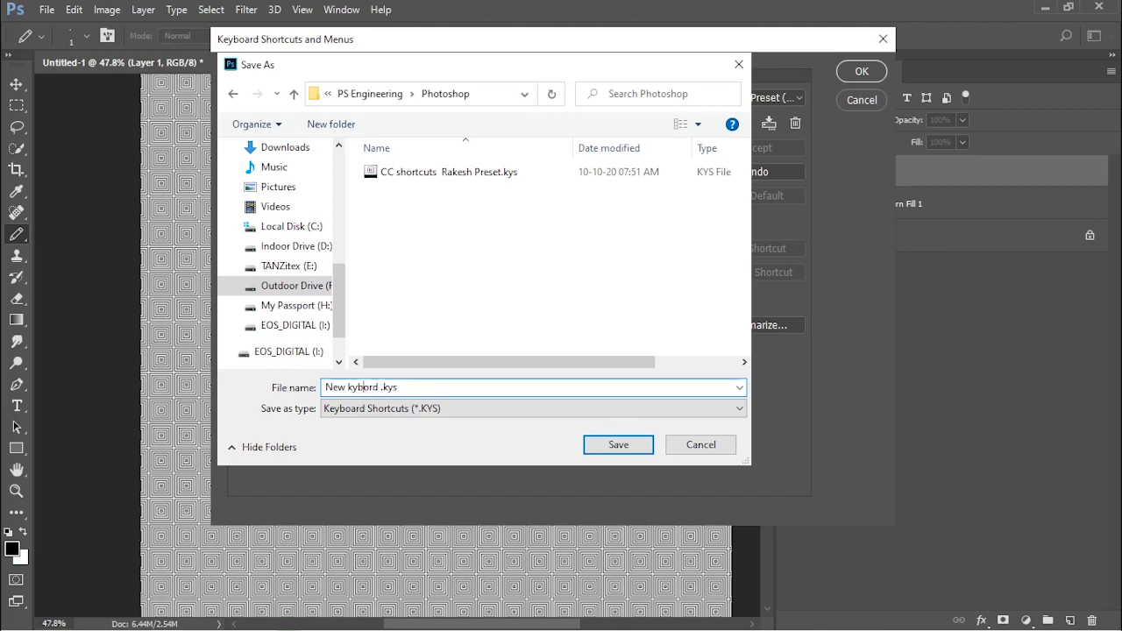
{"action": "type", "text": "ebord "}
{"action": "type", "text": "Sho"}
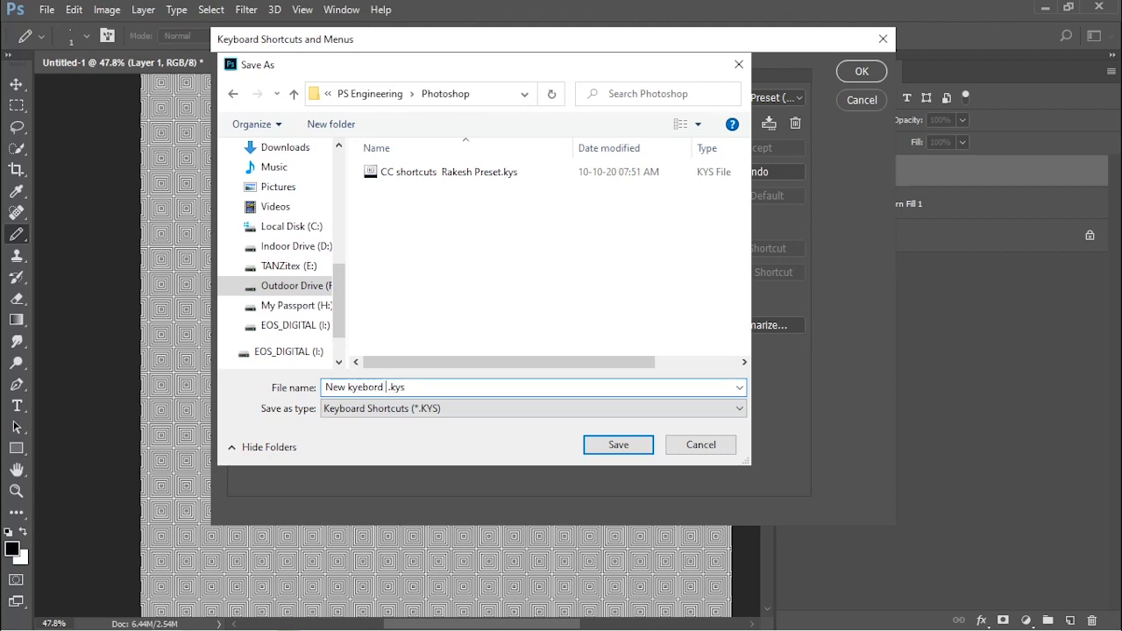
{"action": "type", "text": "rtcut "}
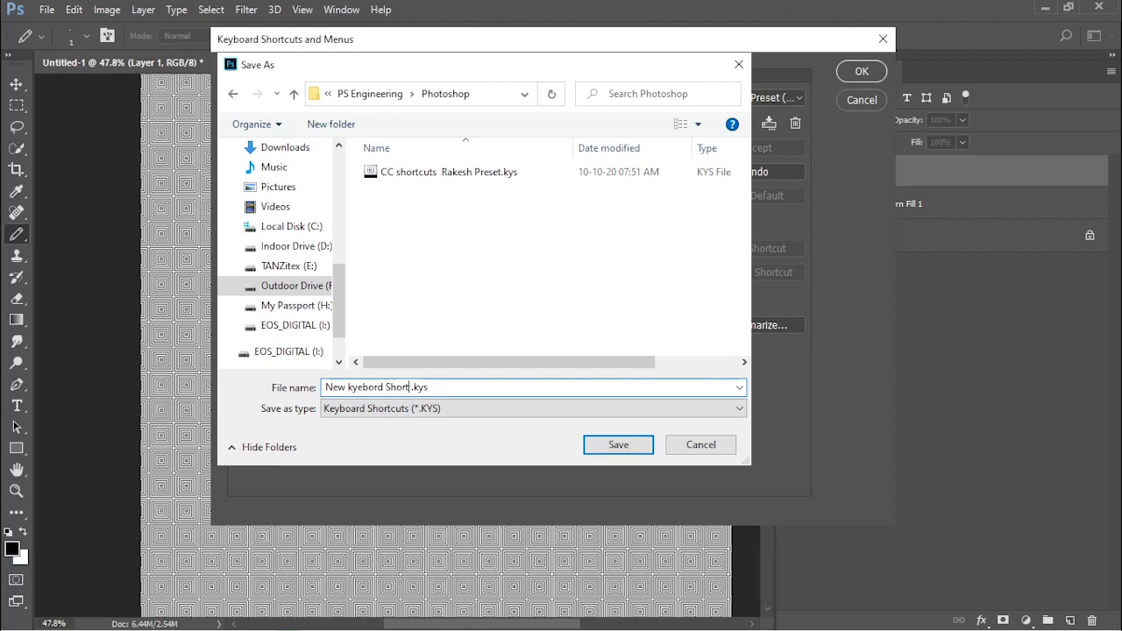
{"action": "type", "text": "PSCC"}
{"action": "left_click", "coordinate": [633, 448]}
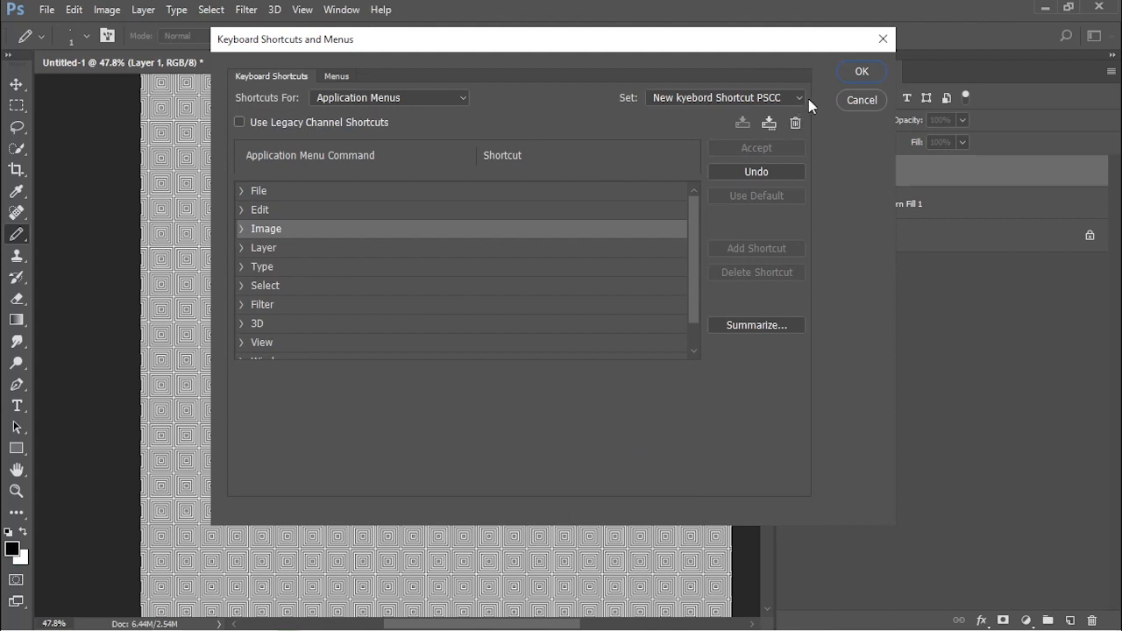
- Check the available keyboard shortcut sets and the application menu settings, and close the dialog without applying anything
{"action": "left_click", "coordinate": [802, 98]}
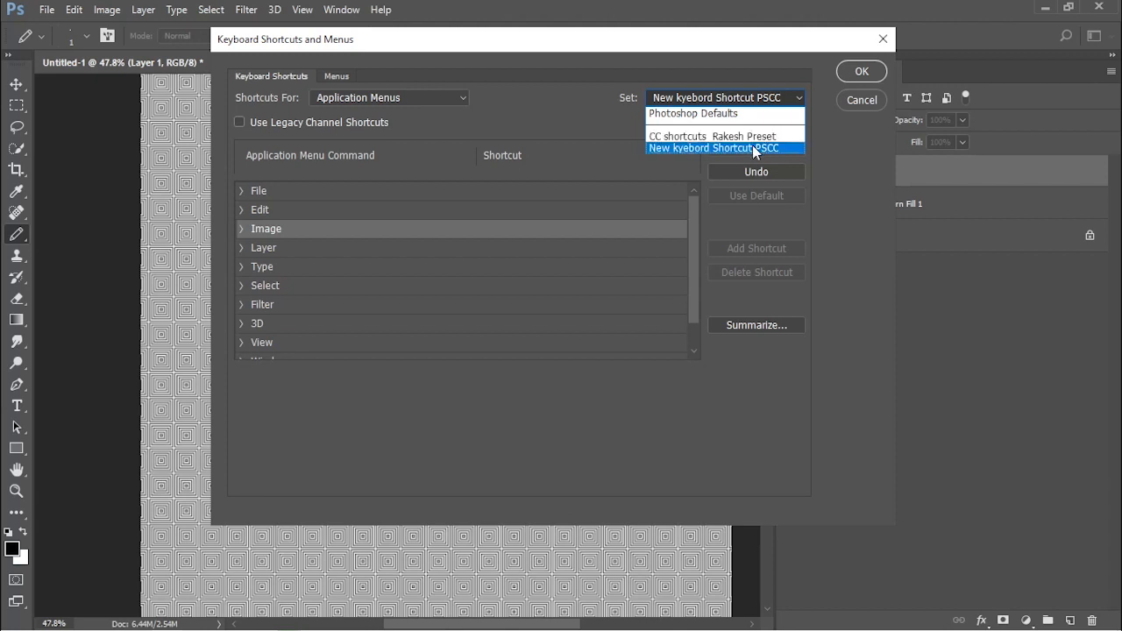
{"action": "left_click", "coordinate": [585, 109]}
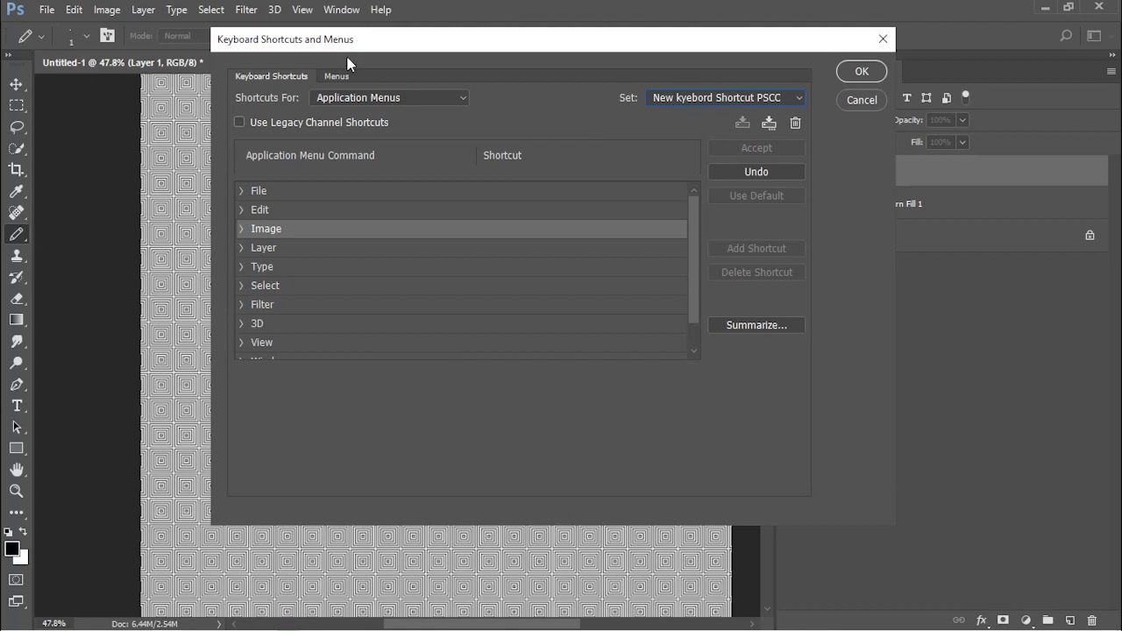
{"action": "left_click", "coordinate": [335, 77]}
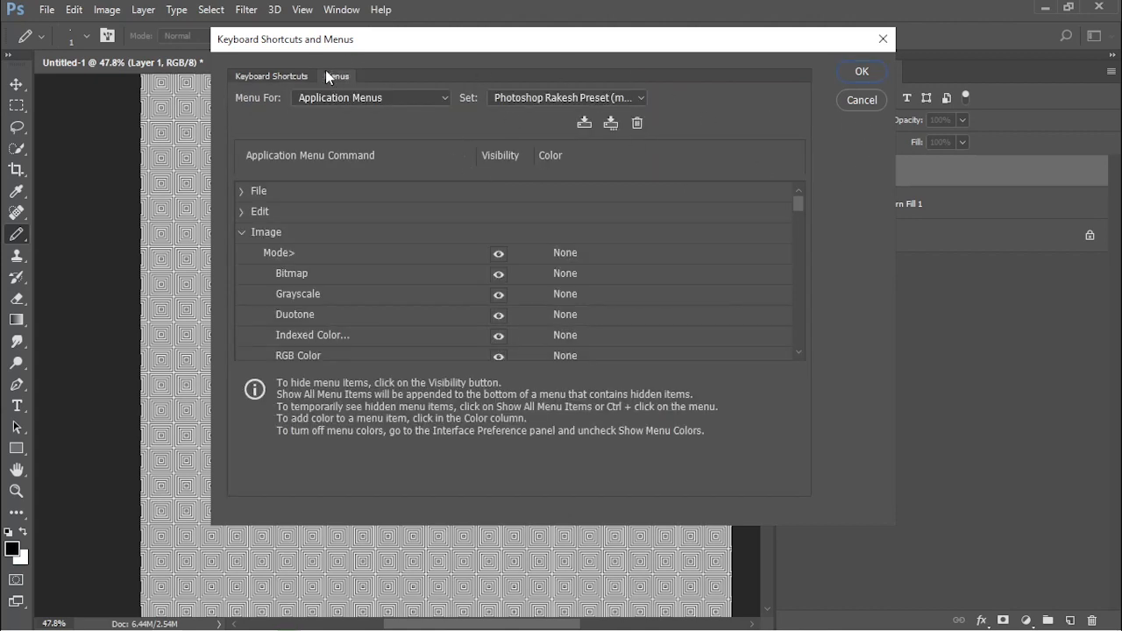
{"action": "left_click", "coordinate": [868, 100]}
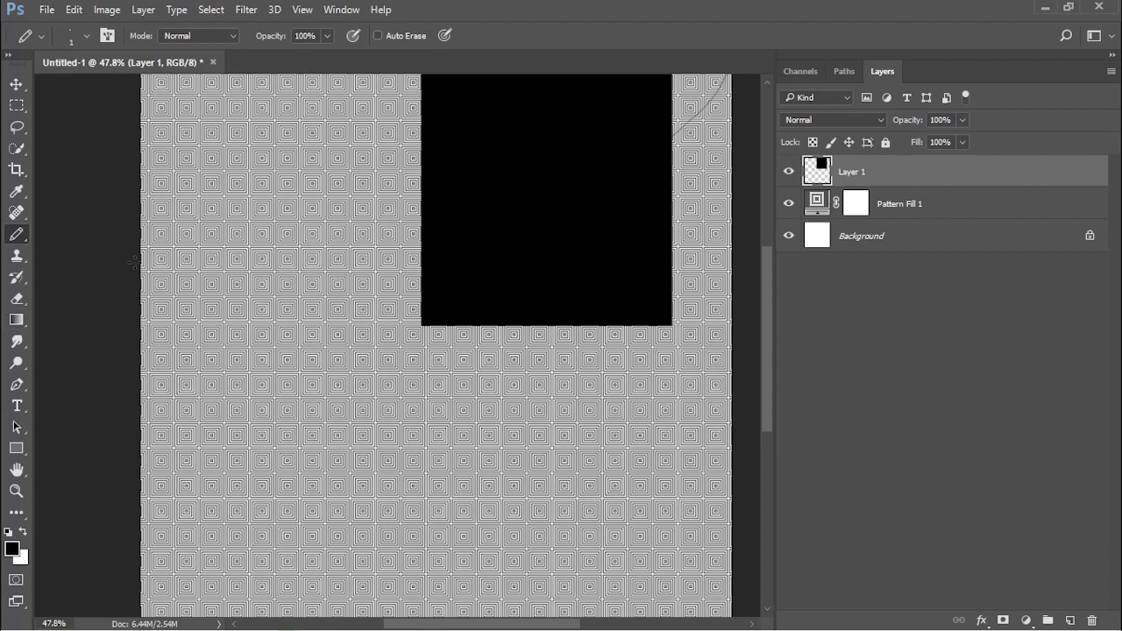
- Delete Layer 1 and the Pattern Fill 1 layer from the document and activate the Move tool
{"action": "key", "text": "Delete"}
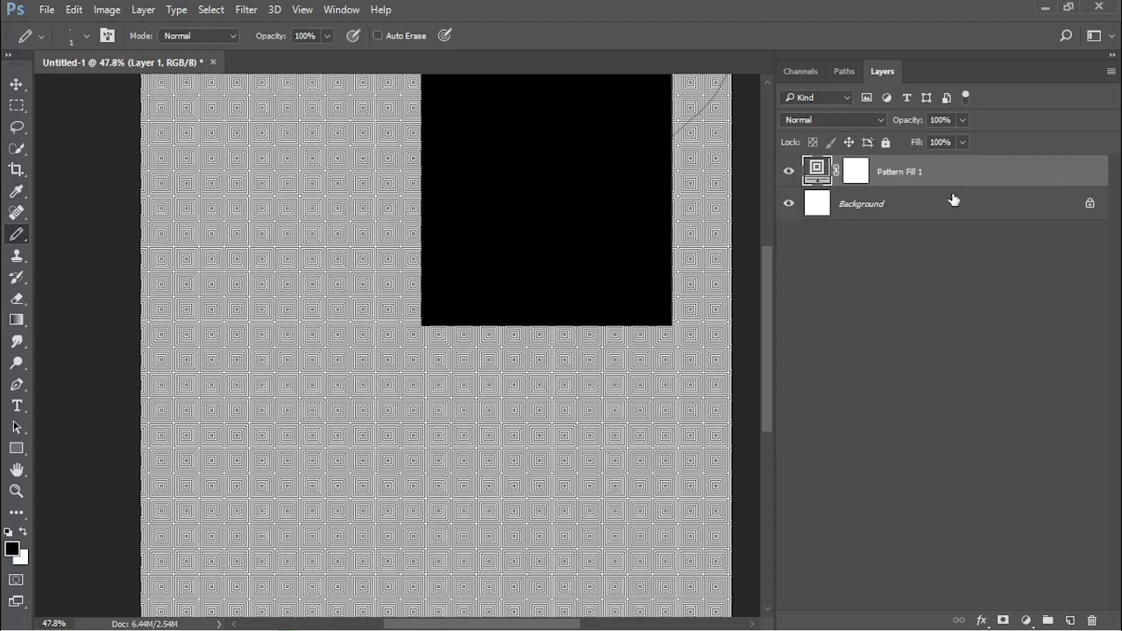
{"action": "key", "text": "Delete"}
{"action": "left_click", "coordinate": [16, 84]}
{"action": "left_click_drag", "start_coordinate": [456, 185], "coordinate": [419, 186]}
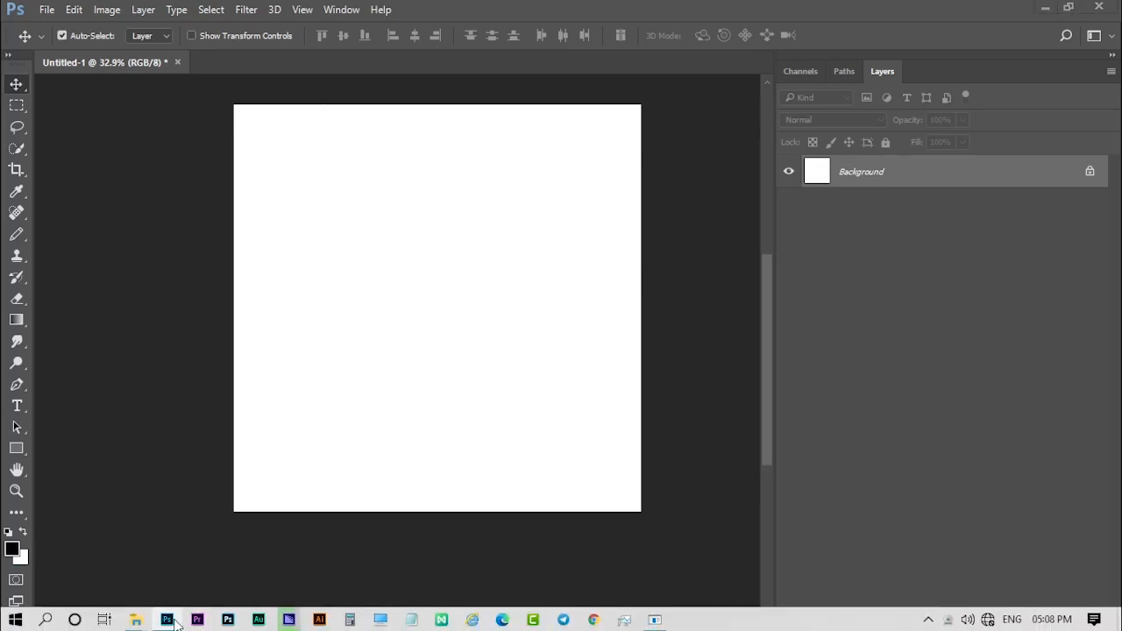
- Switch to File Explorer and delete the New kyebord Shortcut PSCC .kys file from the Photoshop folder
{"action": "left_click", "coordinate": [197, 621]}
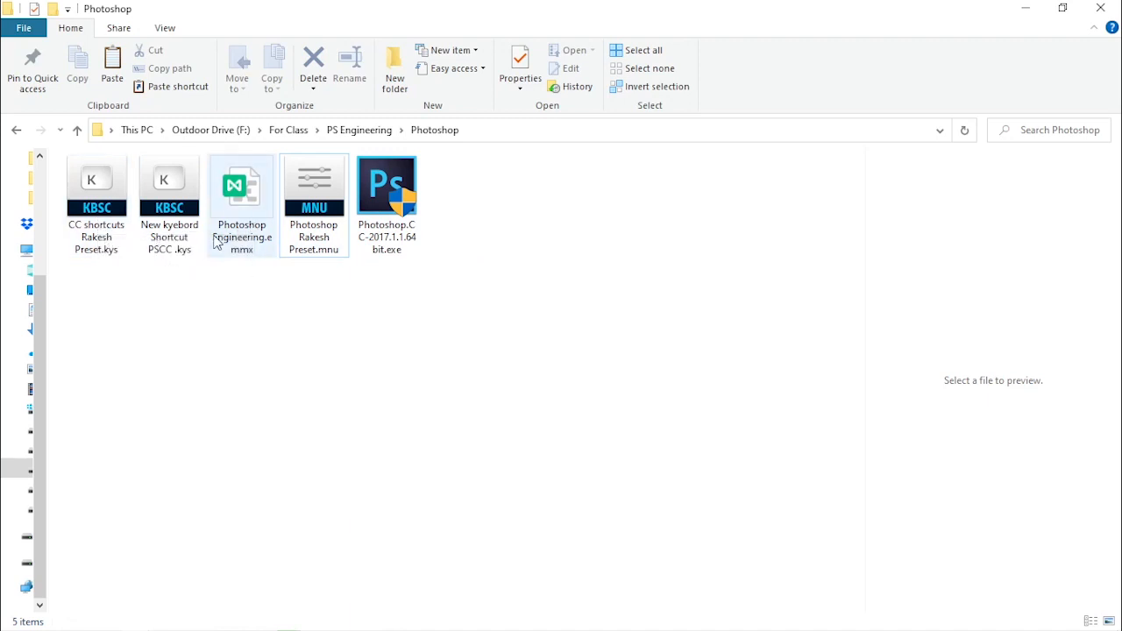
{"action": "left_click", "coordinate": [173, 248]}
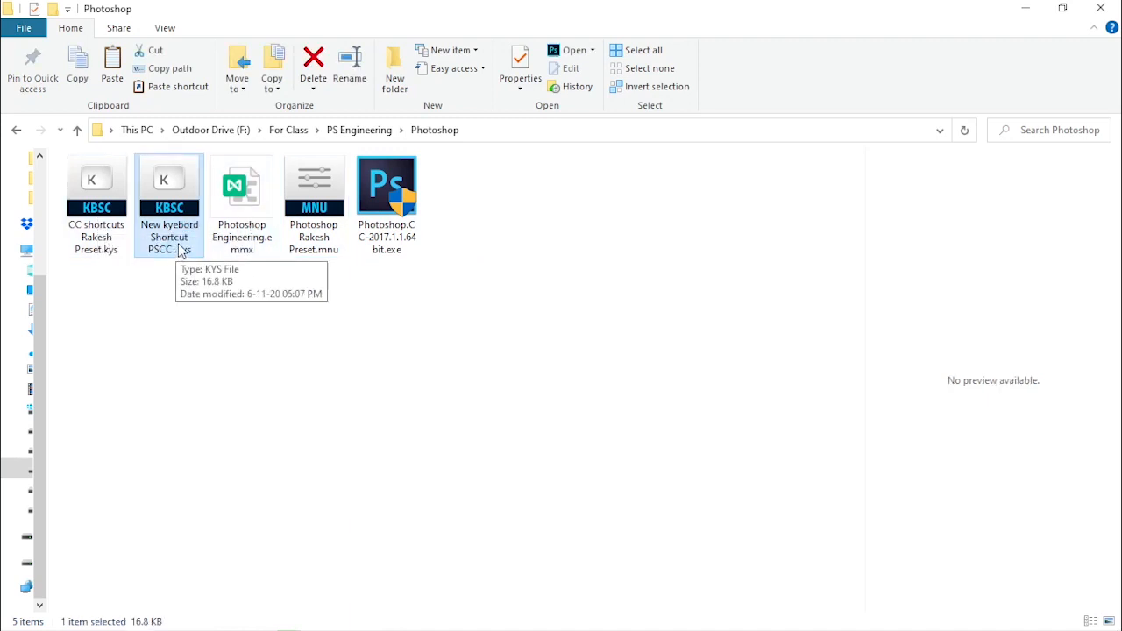
{"action": "double_click", "coordinate": [178, 238]}
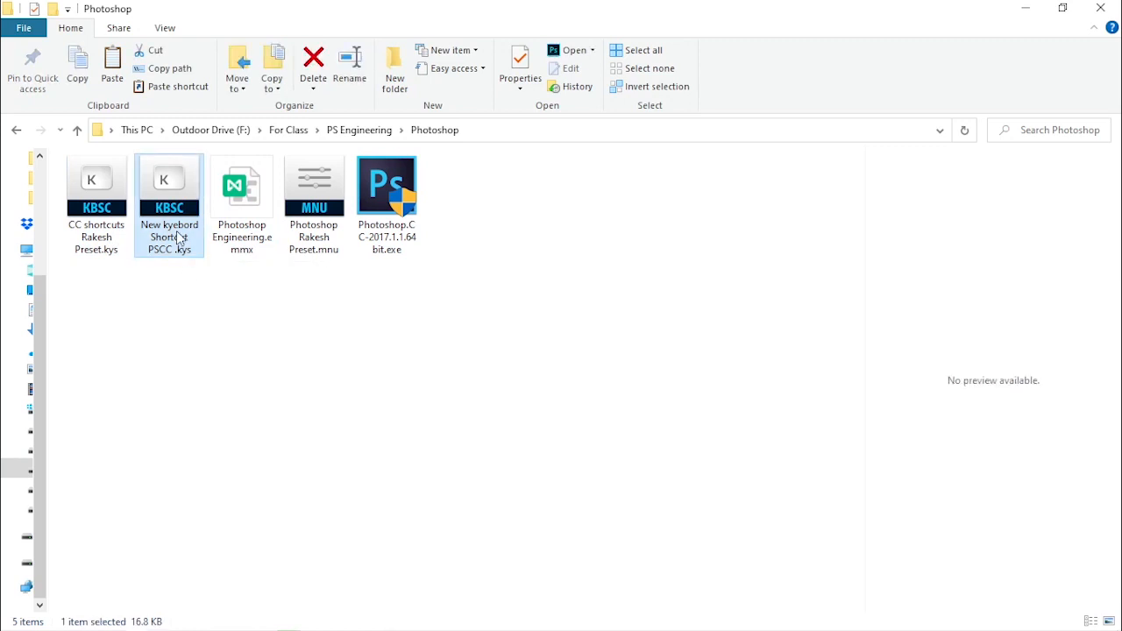
{"action": "key", "text": "Delete"}
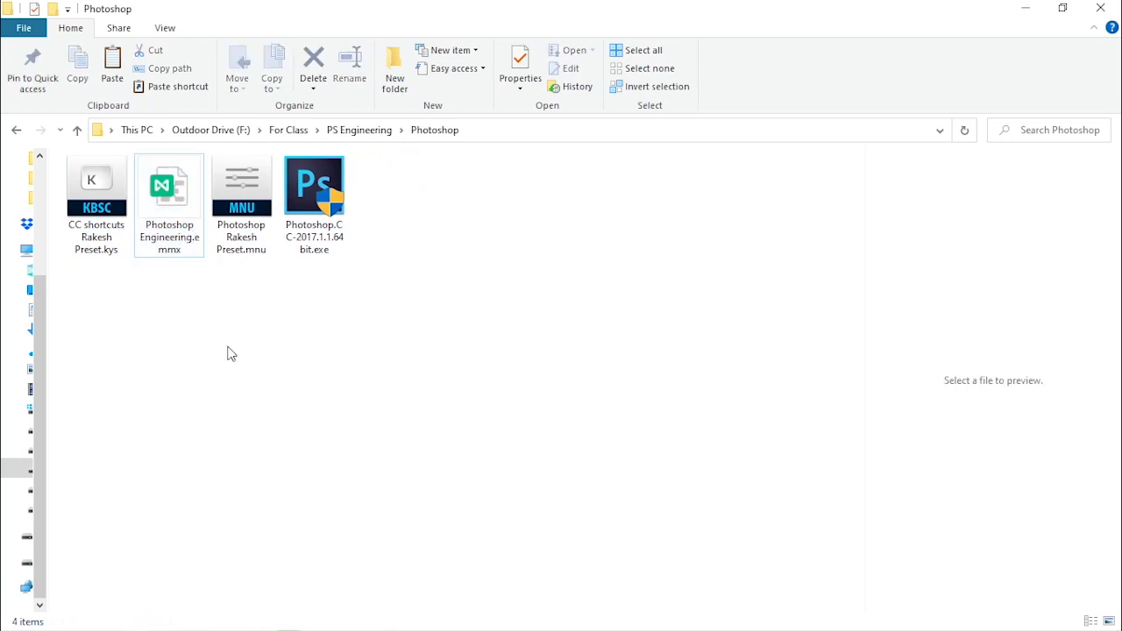
- Rename the .mnu menu preset file as Tanzitex Photoshop Preset.mnu
{"action": "left_click", "coordinate": [241, 244]}
{"action": "left_click", "coordinate": [263, 239]}
{"action": "left_click", "coordinate": [224, 239]}
{"action": "double_click", "coordinate": [225, 239]}
{"action": "type", "text": "Tanzir"}
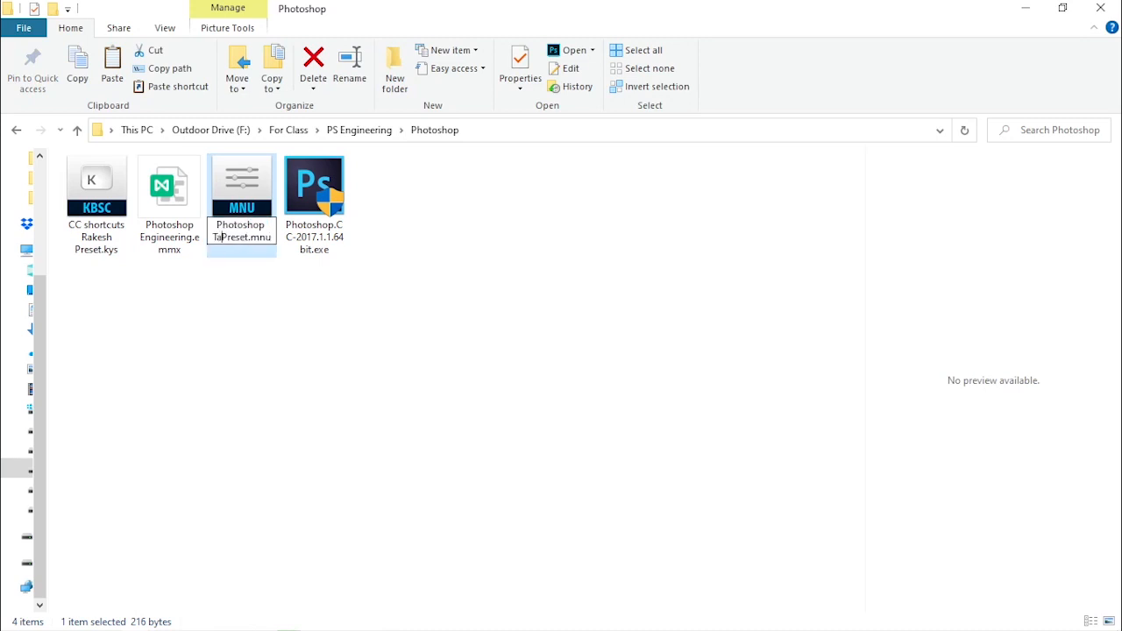
{"action": "type", "text": "ex"}
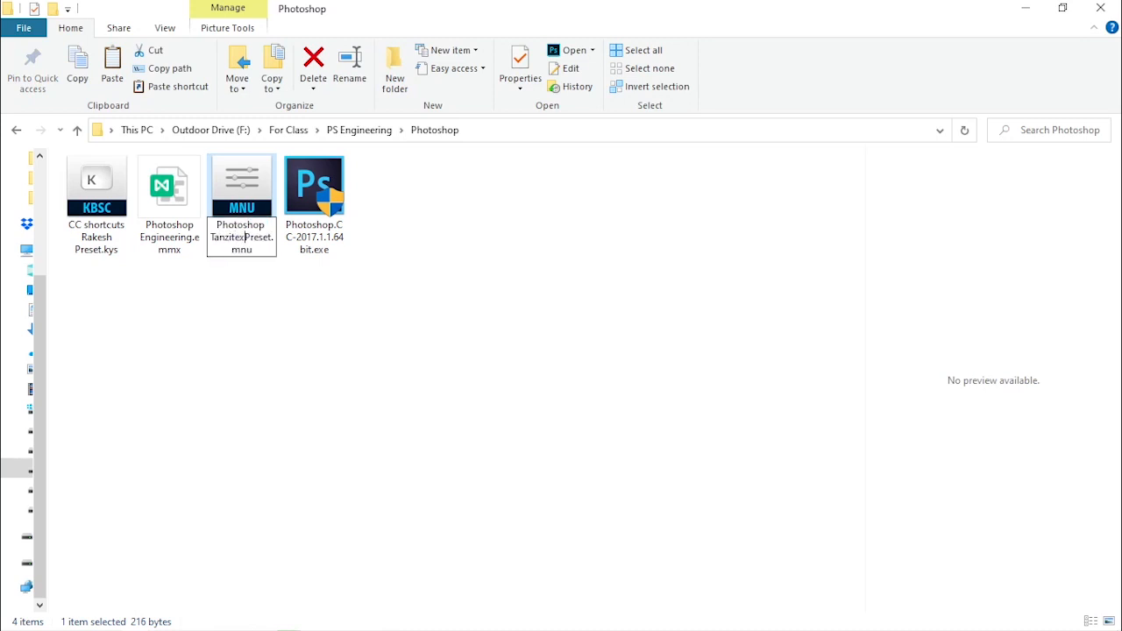
{"action": "left_click_drag", "start_coordinate": [265, 238], "coordinate": [116, 238]}
{"action": "key", "text": "ctrl+c"}
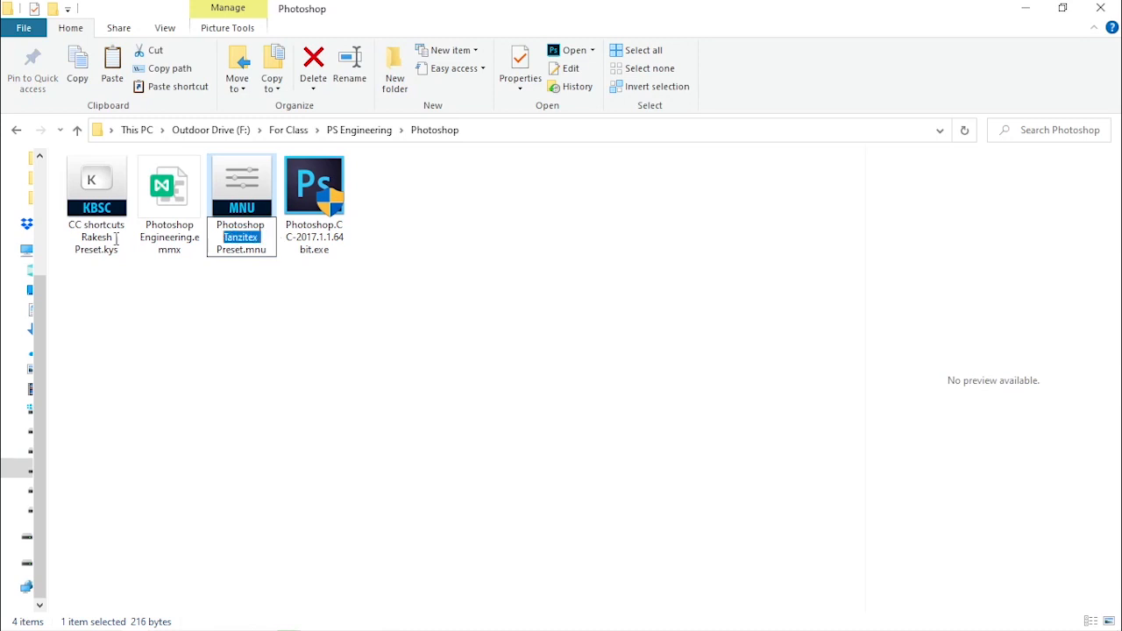
{"action": "key", "text": "BackSpace"}
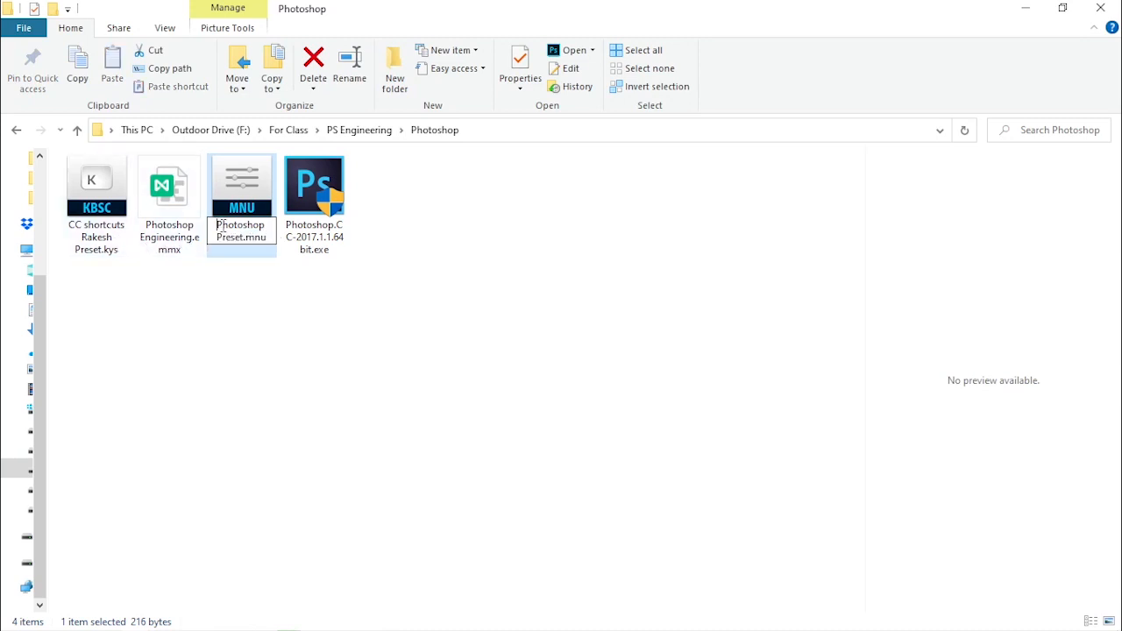
{"action": "key", "text": "ctrl+v"}
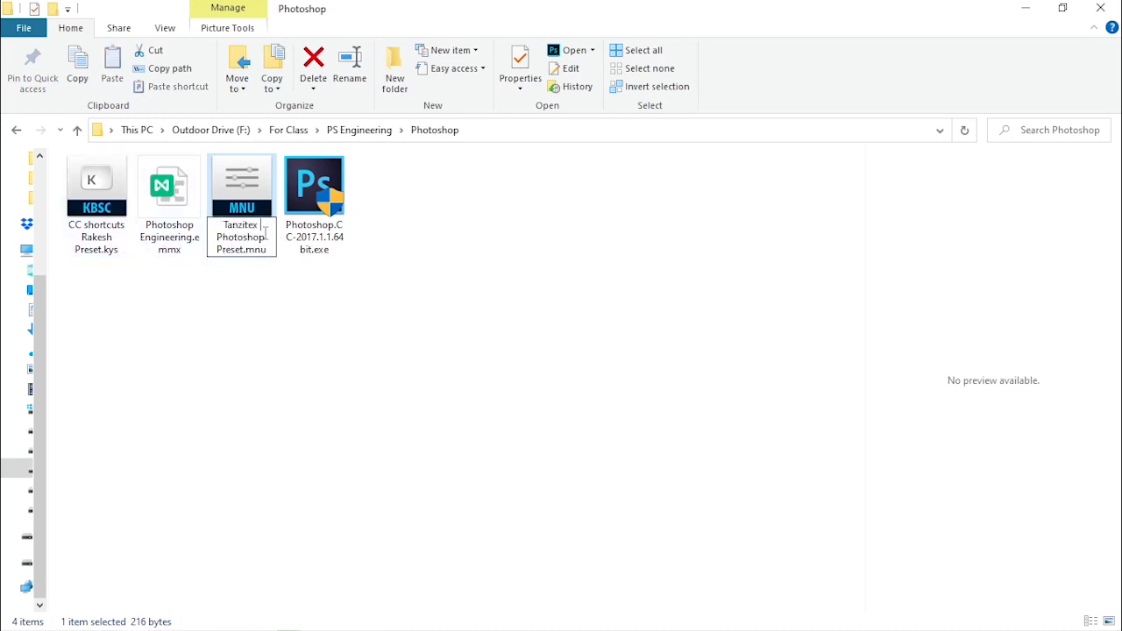
- Reuse the word Tanzitex from the menu preset's name to rename the .kys shortcut file as Tanzitex CC shortcuts Preset.kys
{"action": "left_click_drag", "start_coordinate": [268, 230], "coordinate": [88, 226]}
{"action": "key", "text": "ctrl+c"}
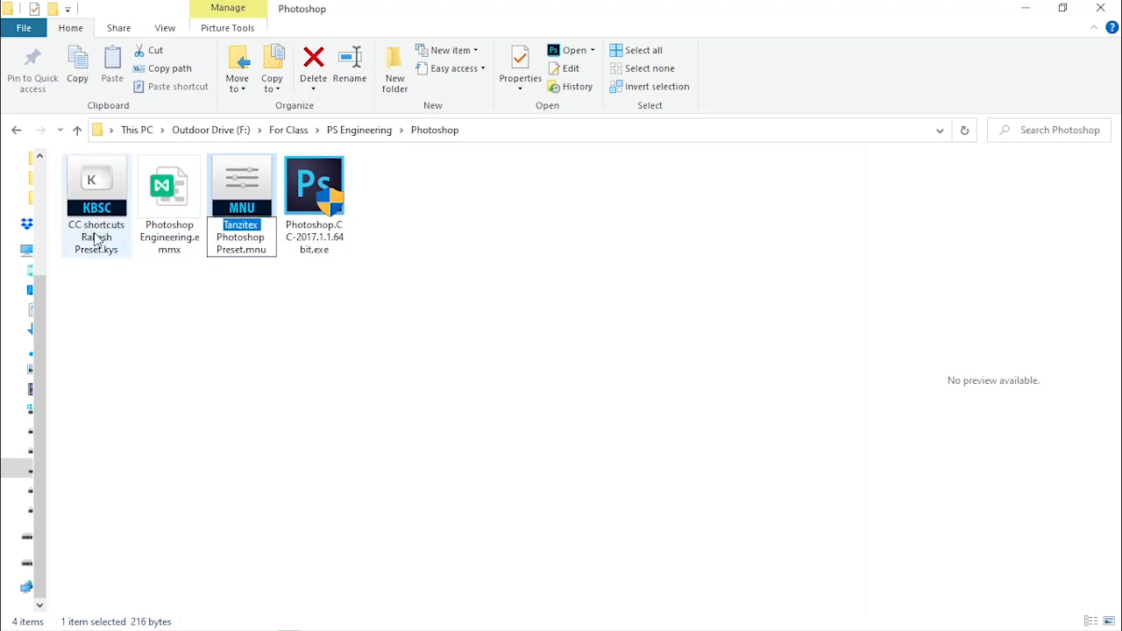
{"action": "left_click", "coordinate": [110, 239]}
{"action": "left_click", "coordinate": [112, 240]}
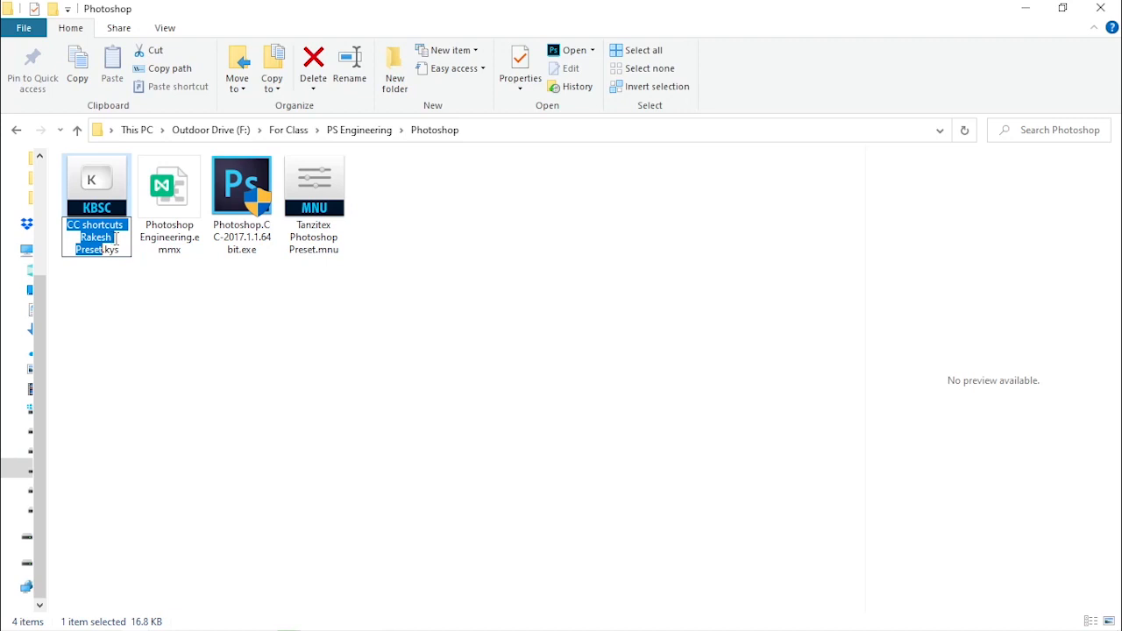
{"action": "left_click_drag", "start_coordinate": [114, 237], "coordinate": [76, 237]}
{"action": "key", "text": "BackSpace"}
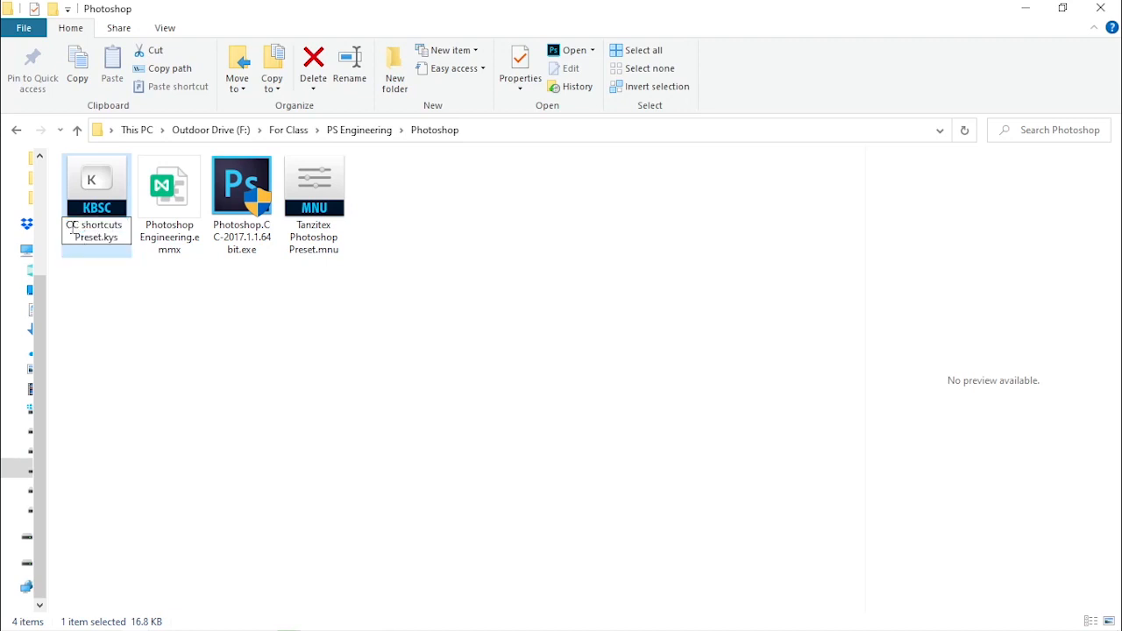
{"action": "key", "text": "Home"}
{"action": "key", "text": "ctrl+v"}
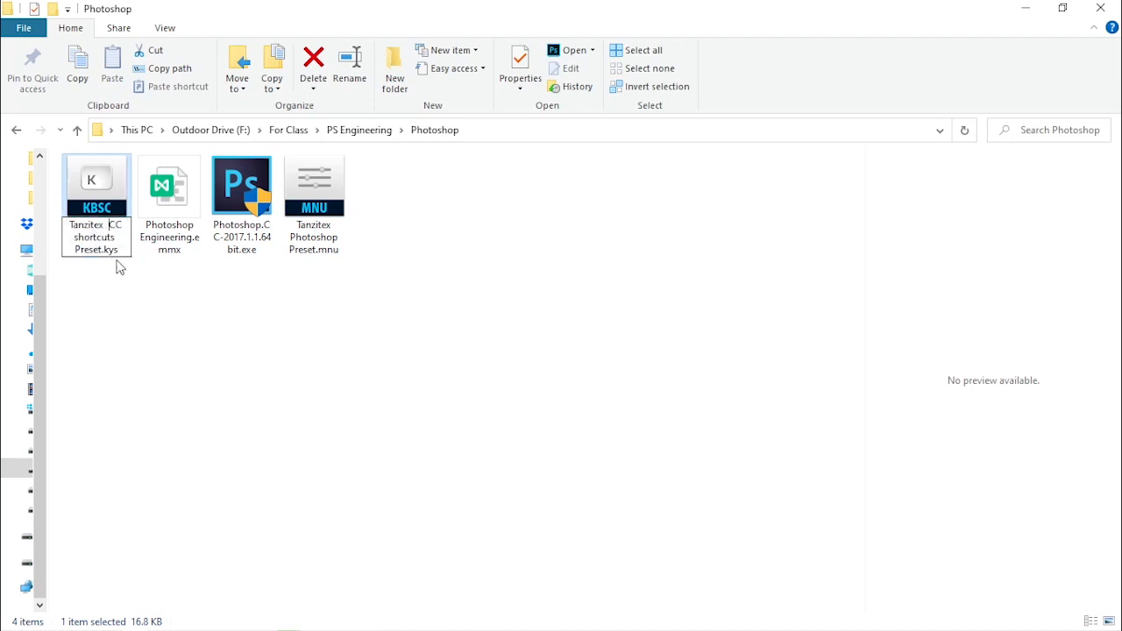
{"action": "key", "text": "BackSpace"}
{"action": "key", "text": "Return"}
{"action": "left_click", "coordinate": [392, 259]}
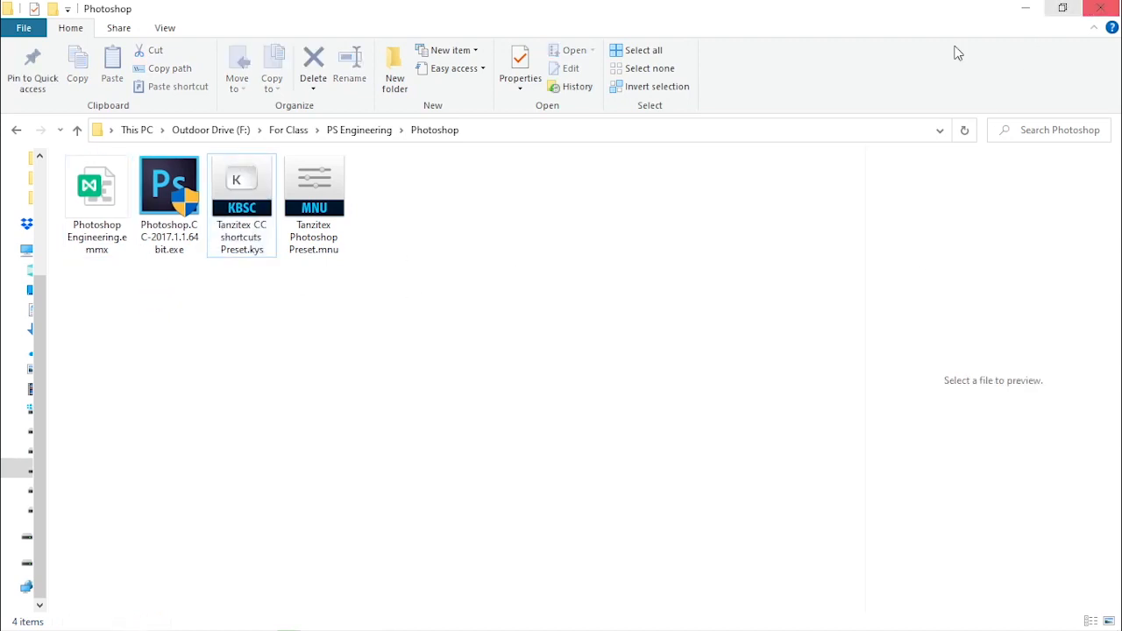